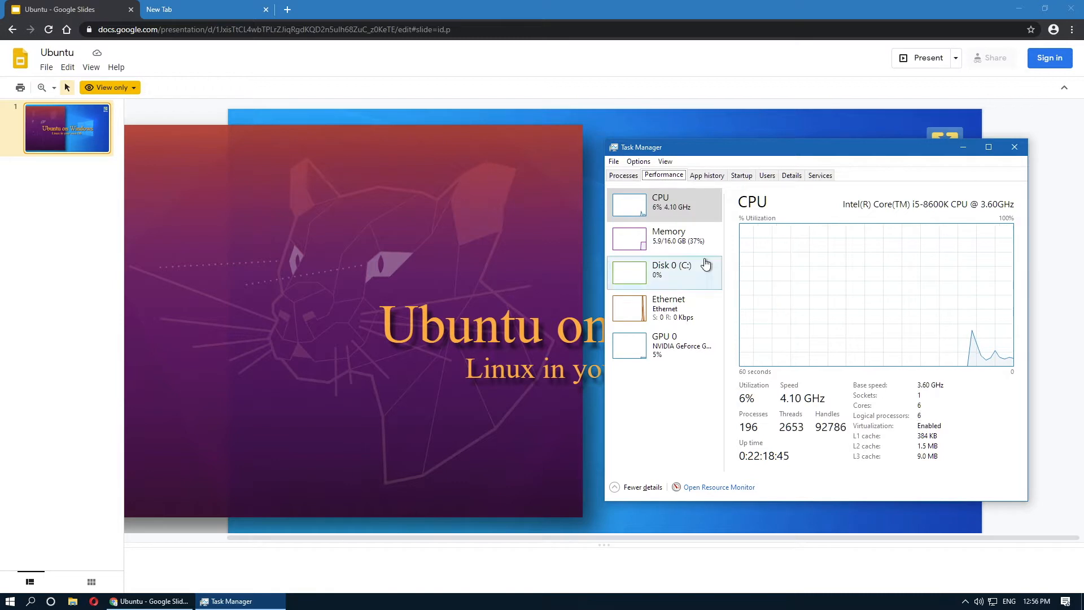
# Check the host's 16 GB memory usage in Task Manager, then close Task Manager.
pyautogui.click(692, 247)
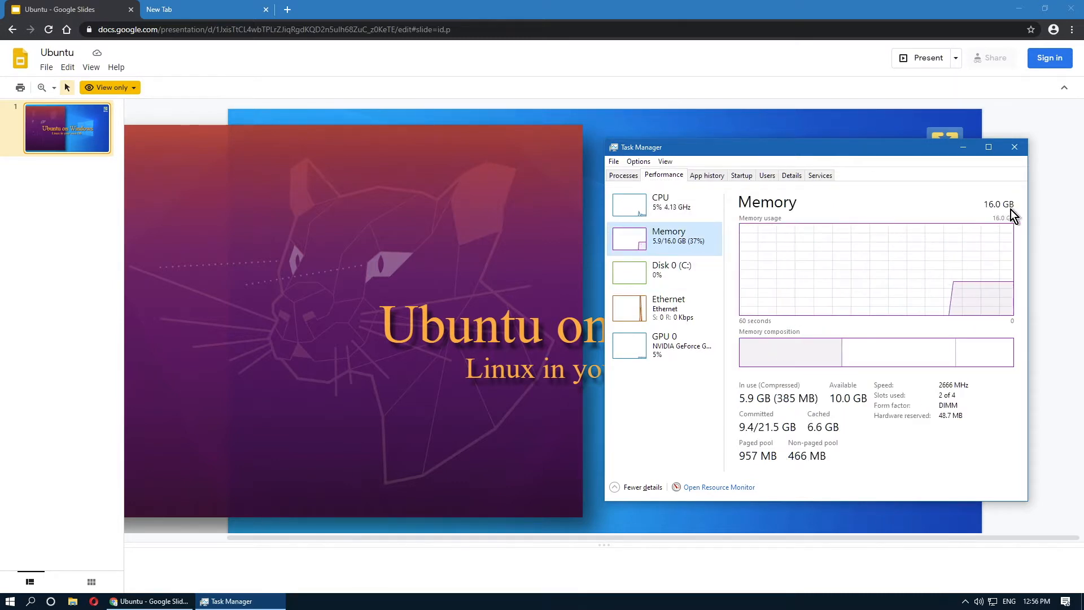
pyautogui.click(1018, 151)
pyautogui.click(9, 598)
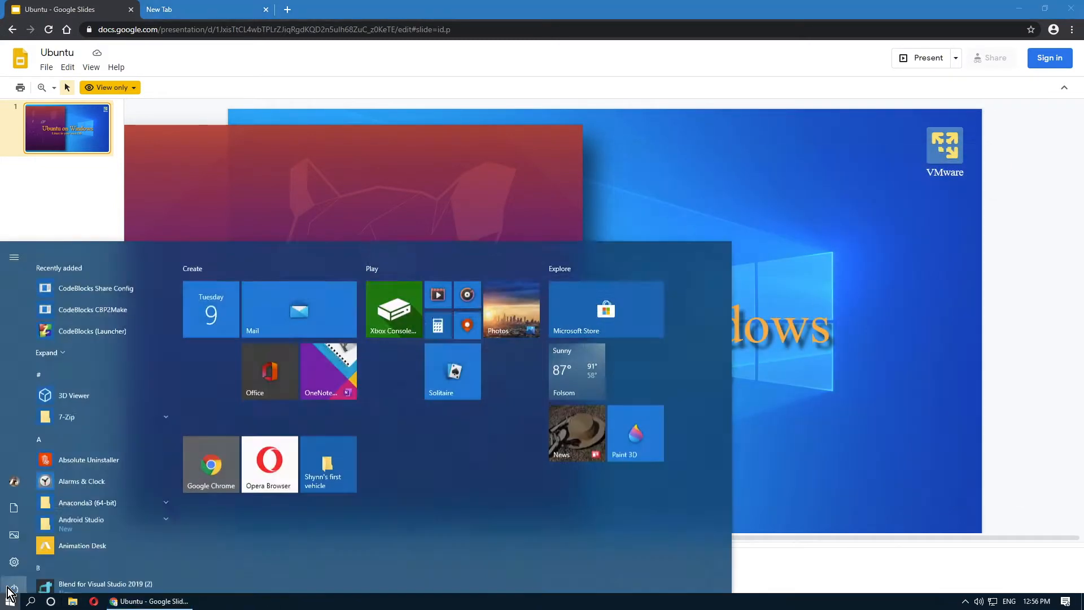
pyautogui.write('file')
pyautogui.press('Return')
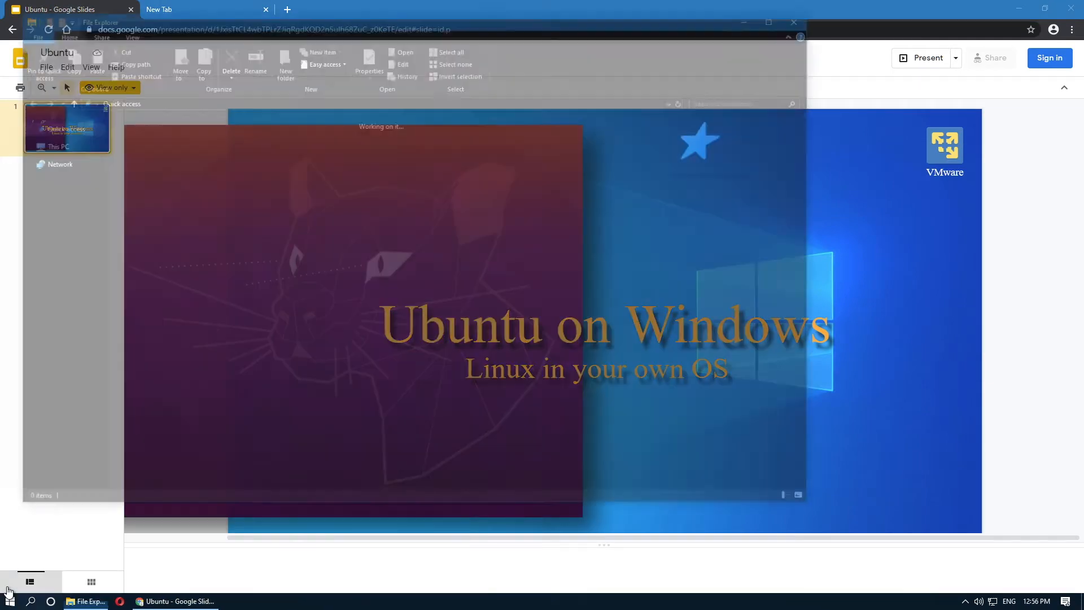
pyautogui.click(55, 253)
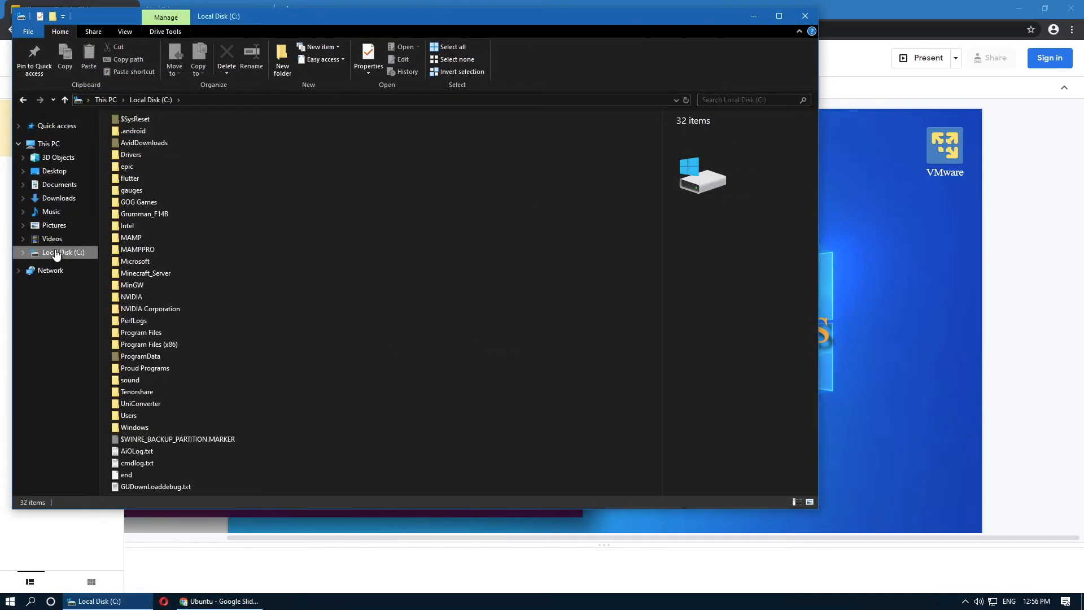
pyautogui.rightClick(55, 254)
pyautogui.click(127, 485)
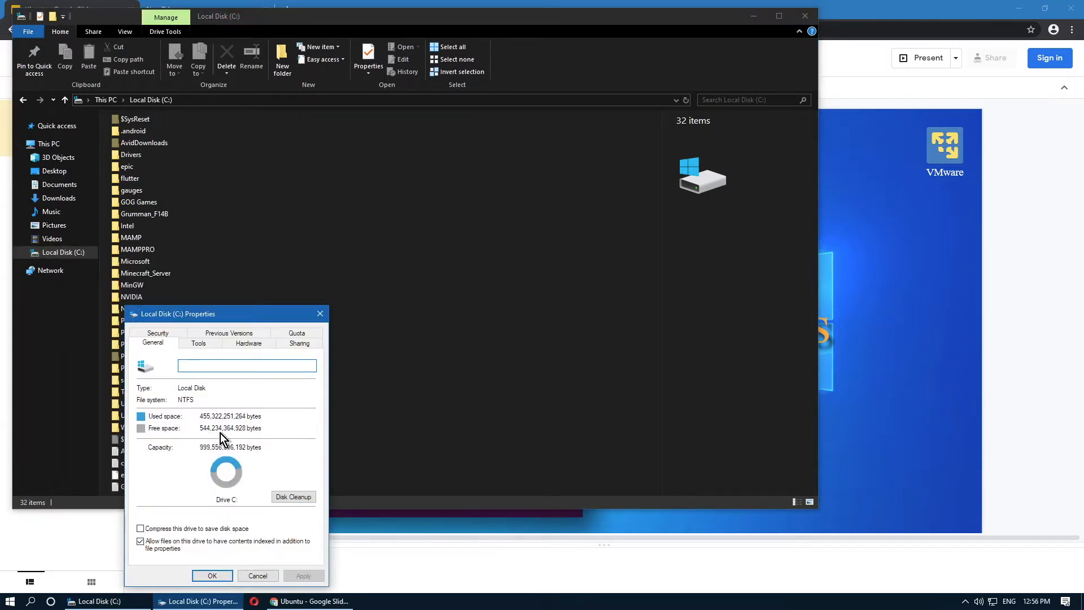
pyautogui.click(229, 573)
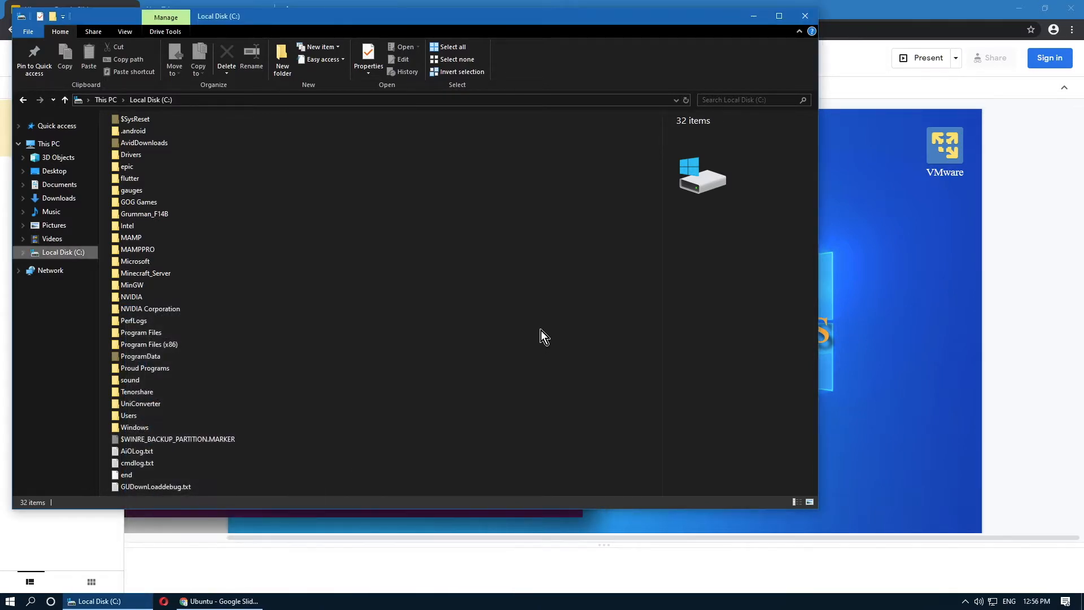
pyautogui.click(811, 19)
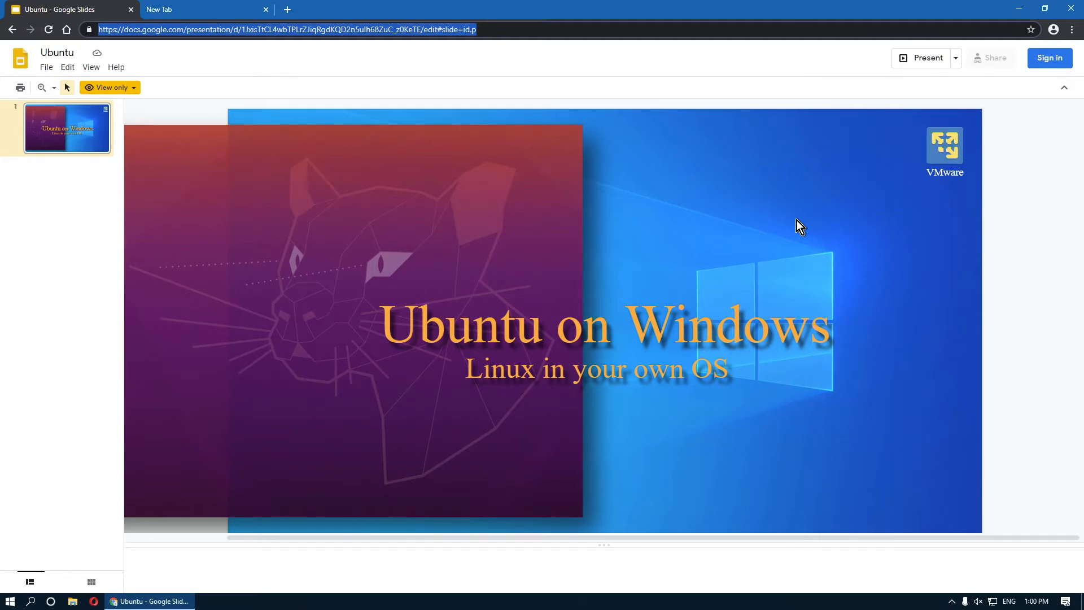
# Search Google for 'VMware' in a new tab and open the VMware official site.
pyautogui.hotkey('ctrl', 't')
pyautogui.write('V')
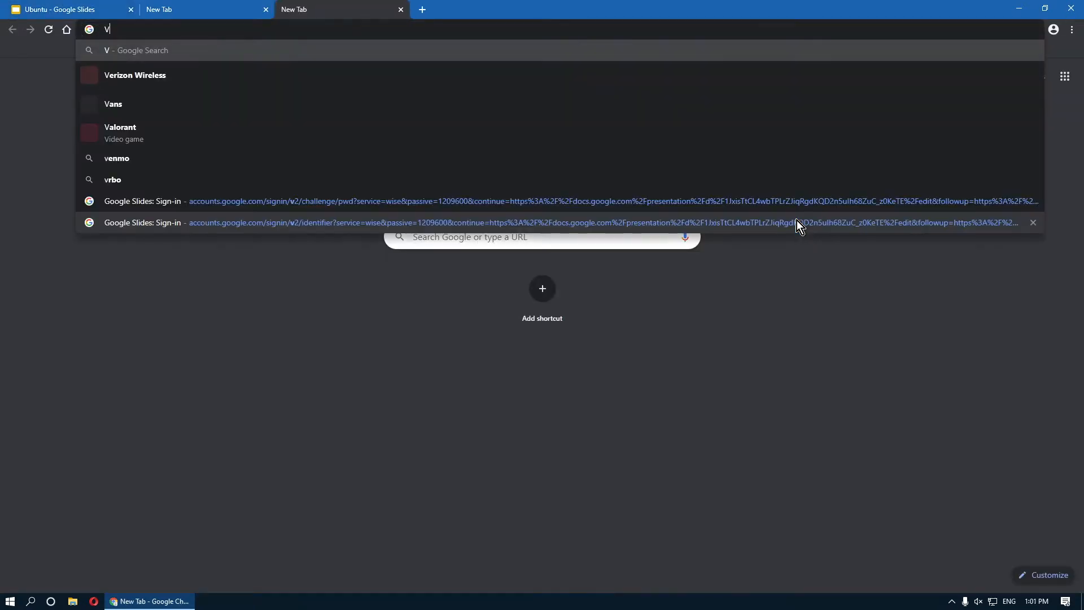
pyautogui.write('Mware')
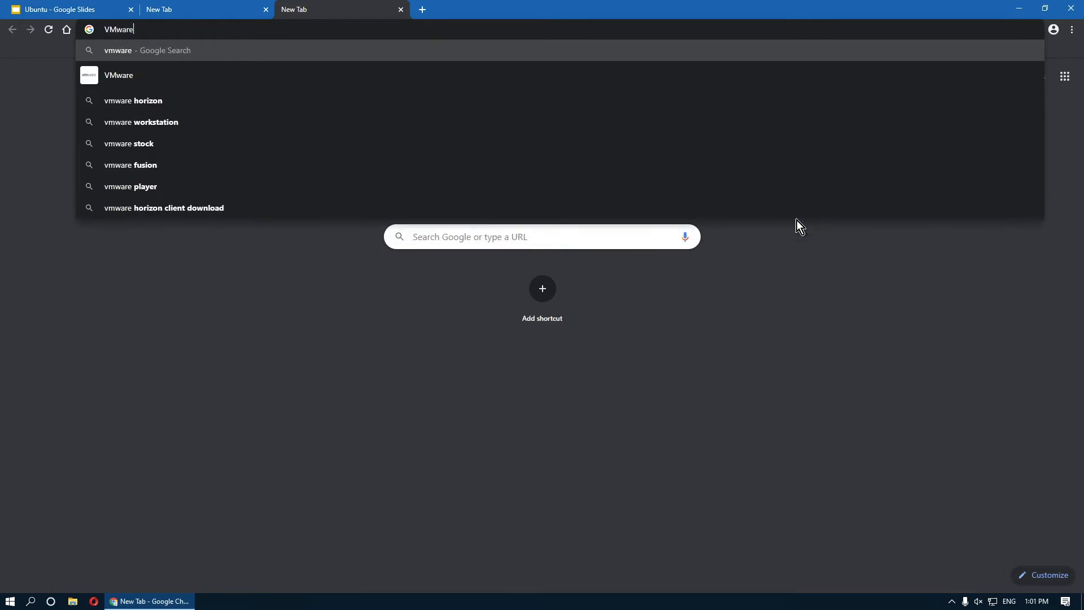
pyautogui.press('Return')
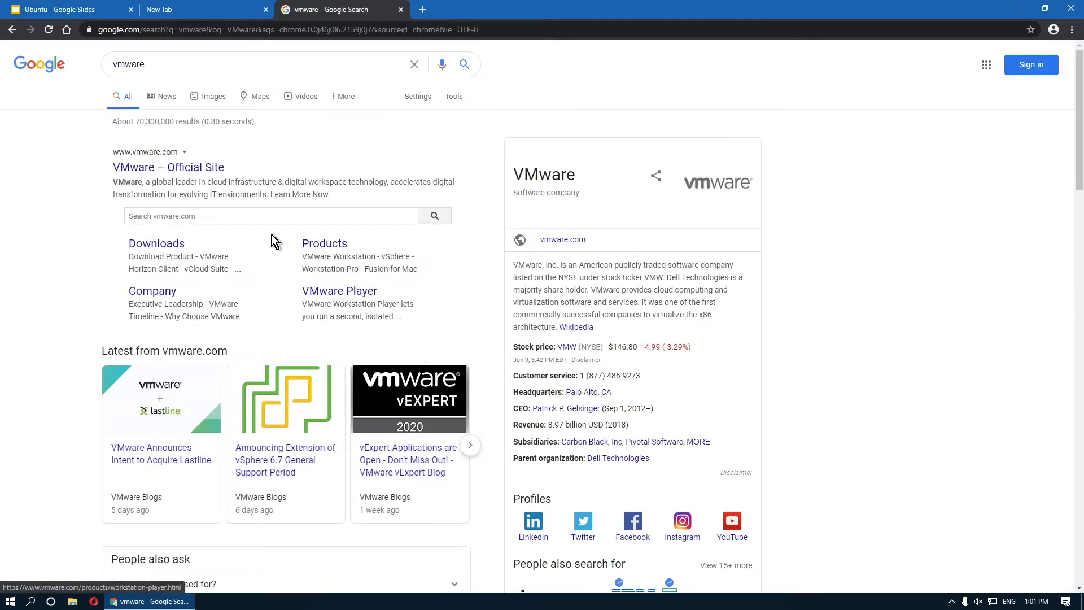
pyautogui.click(192, 167)
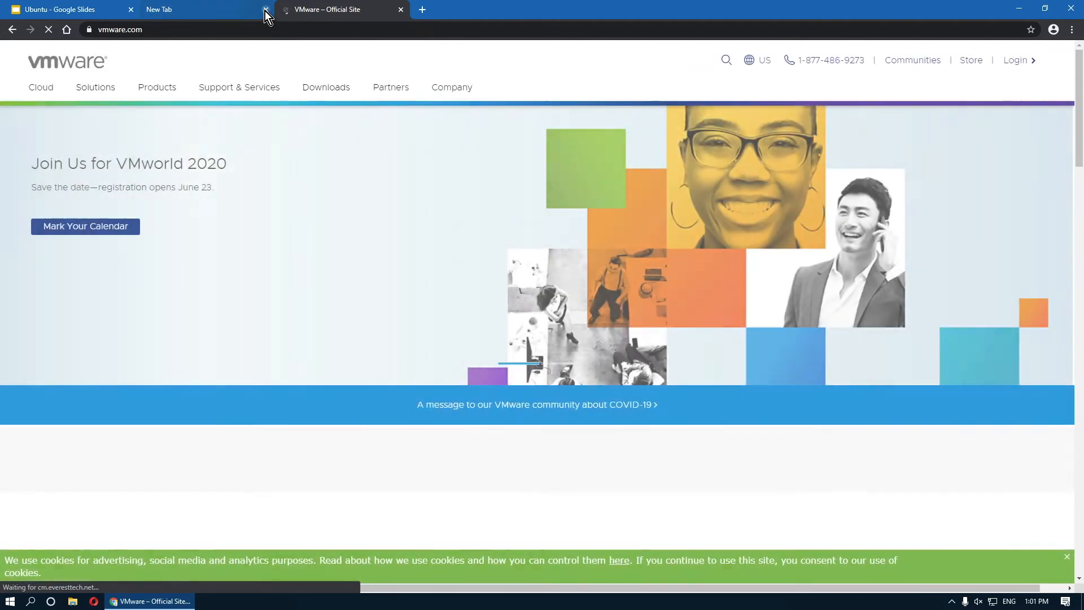
pyautogui.click(266, 10)
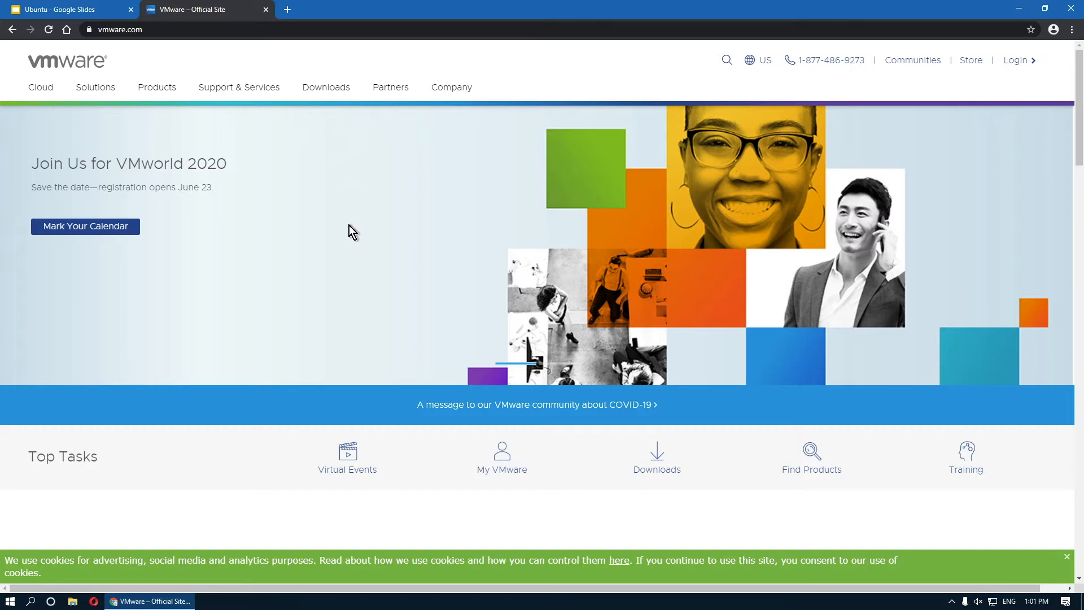
# Go to Downloads > Free Product Downloads > Workstation Player on vmware.com.
pyautogui.click(338, 93)
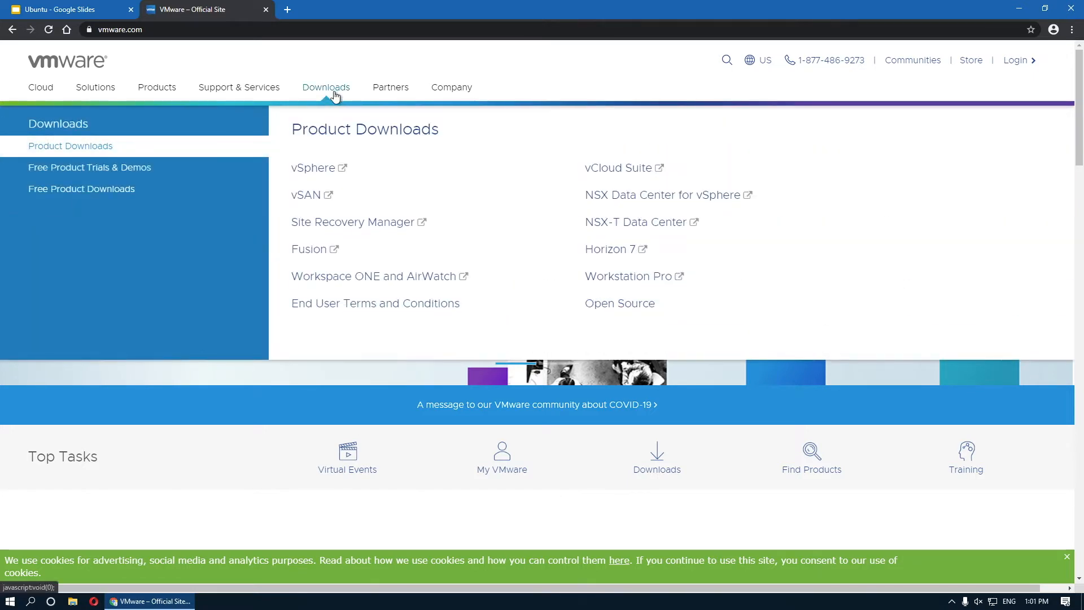
pyautogui.click(124, 189)
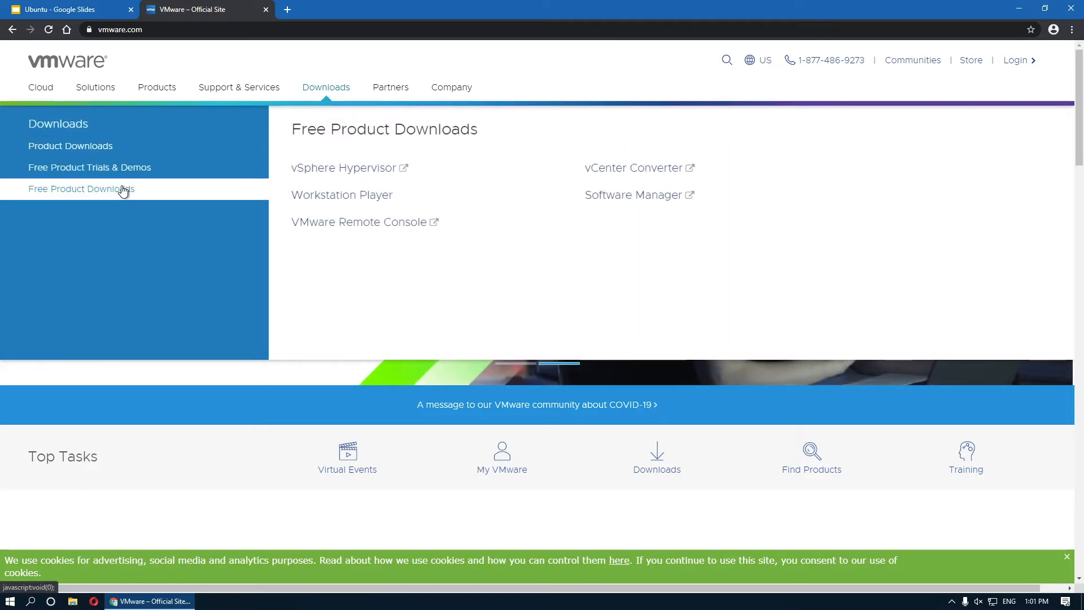
pyautogui.click(312, 201)
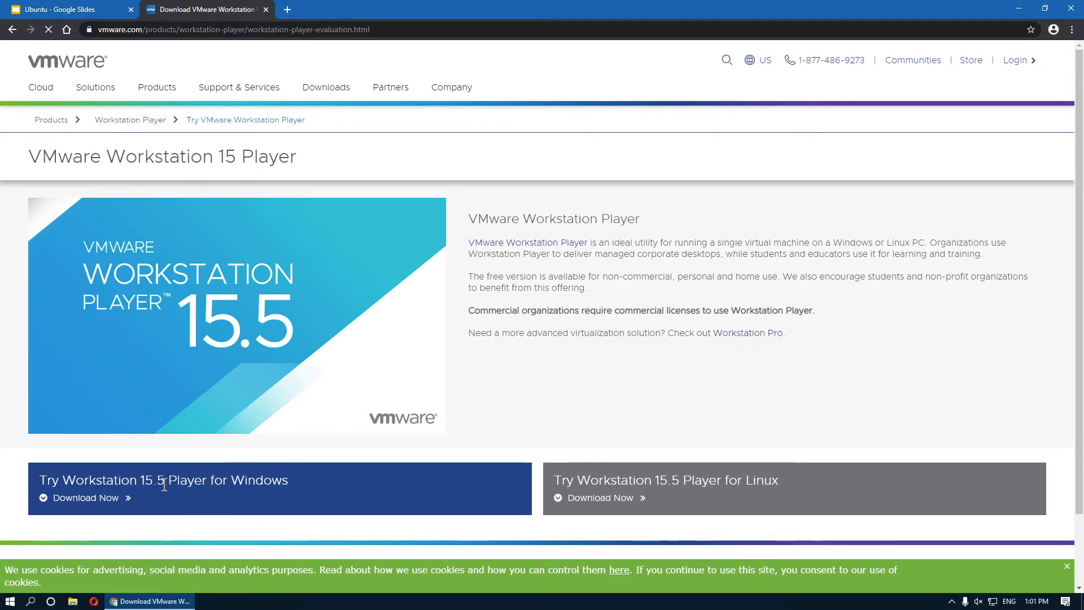
# Download the Windows Workstation 15.5 Player installer and save it to Downloads.
pyautogui.click(105, 500)
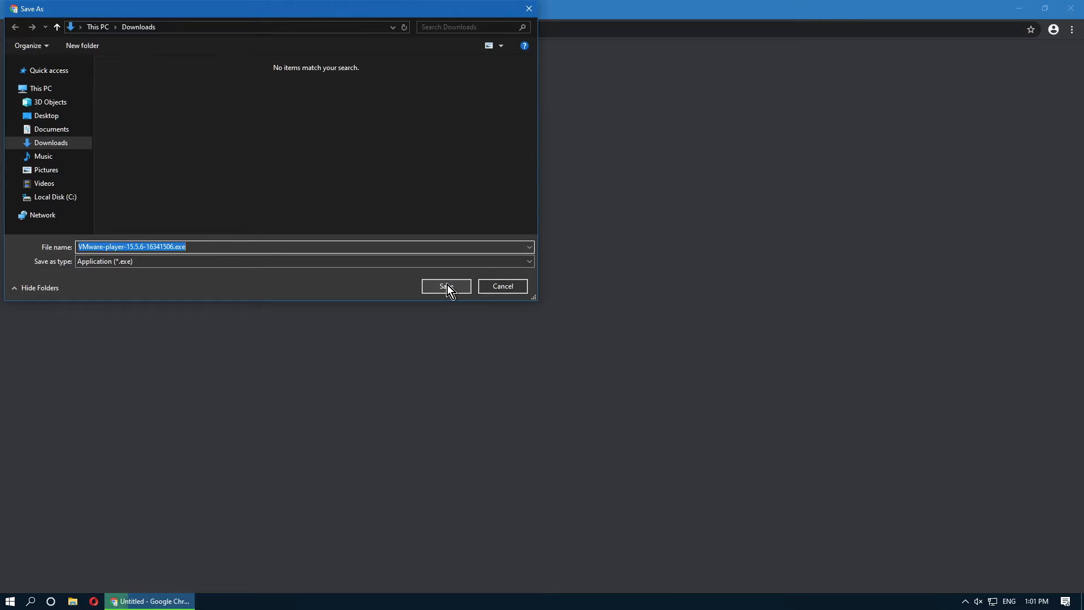
pyautogui.click(447, 285)
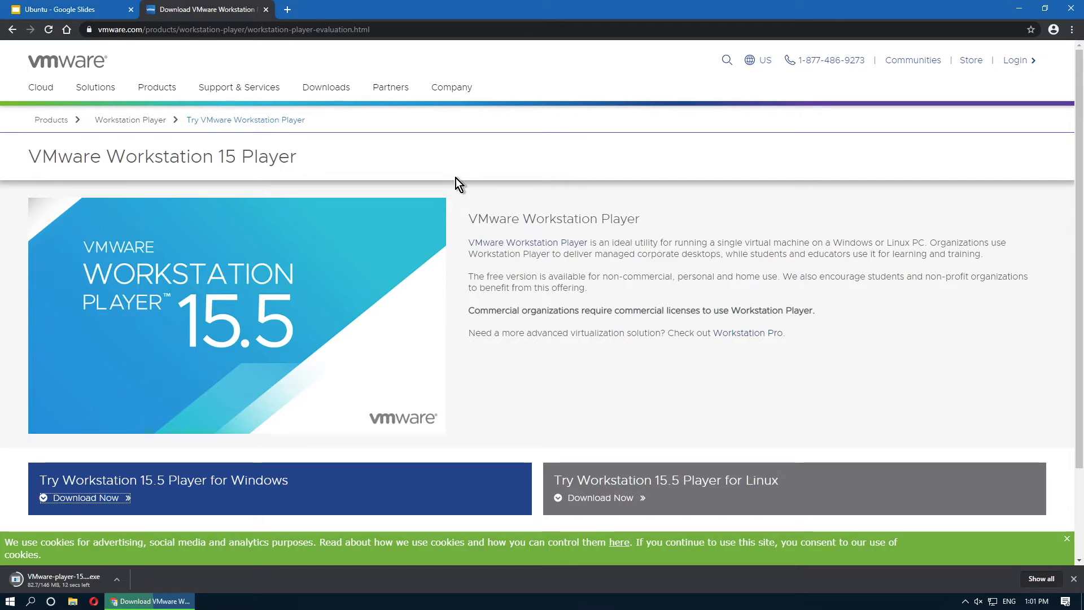
# Search 'Ubuntu' in a new tab, open ubuntu.com, and choose the Ubuntu Desktop 20.04 LTS download.
pyautogui.hotkey('ctrl', 't')
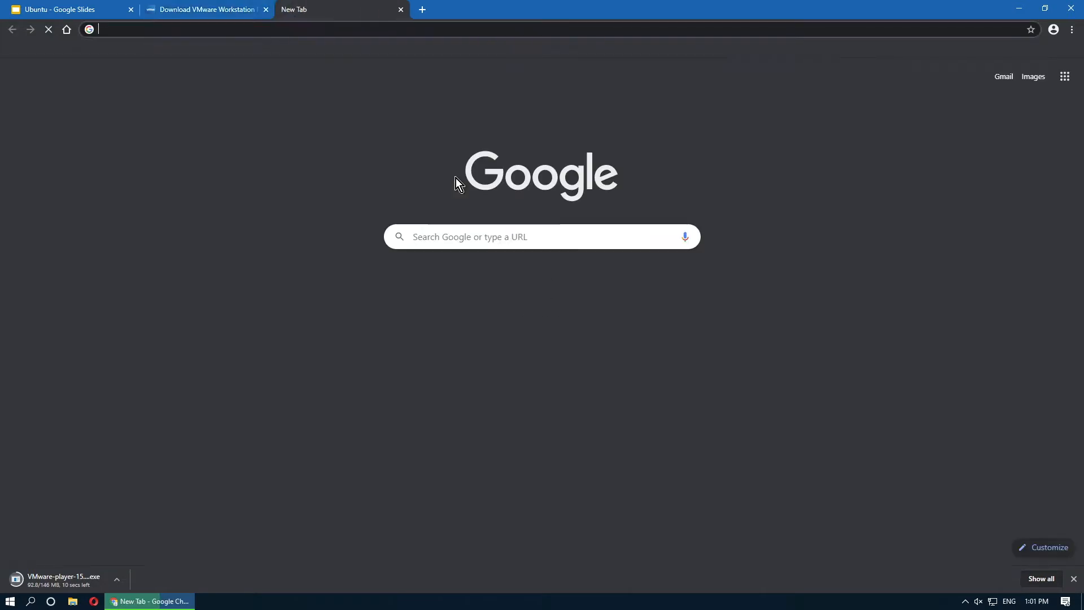
pyautogui.write('Ubuntu')
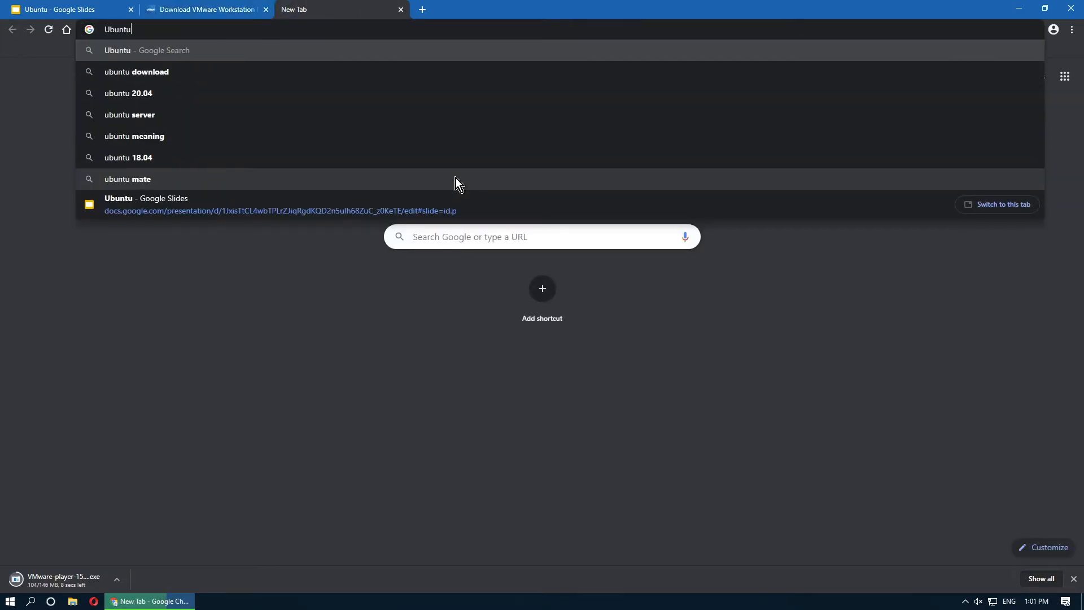
pyautogui.press('Return')
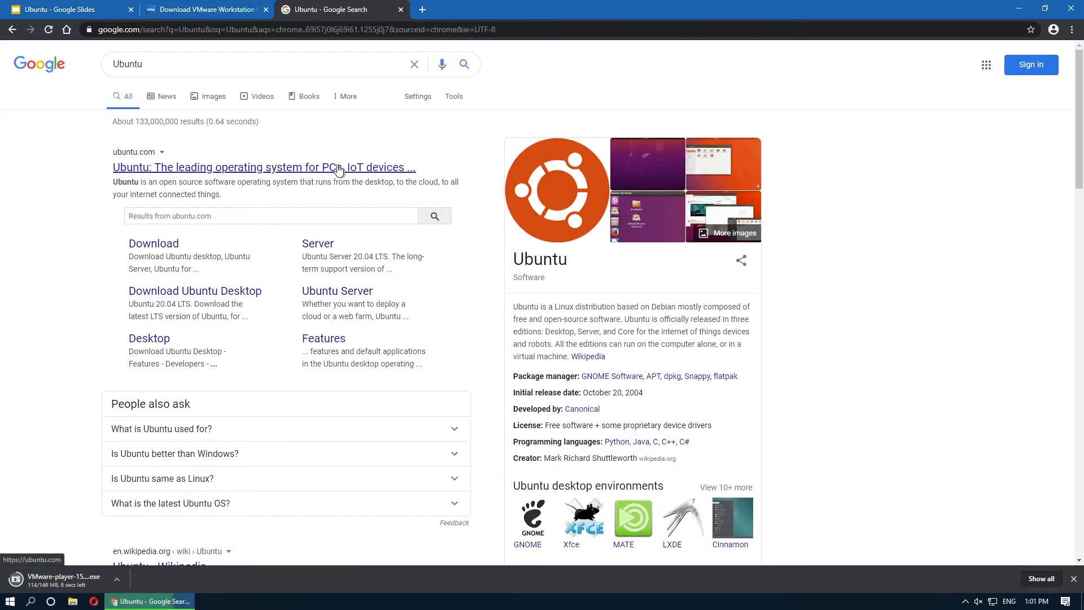
pyautogui.click(339, 169)
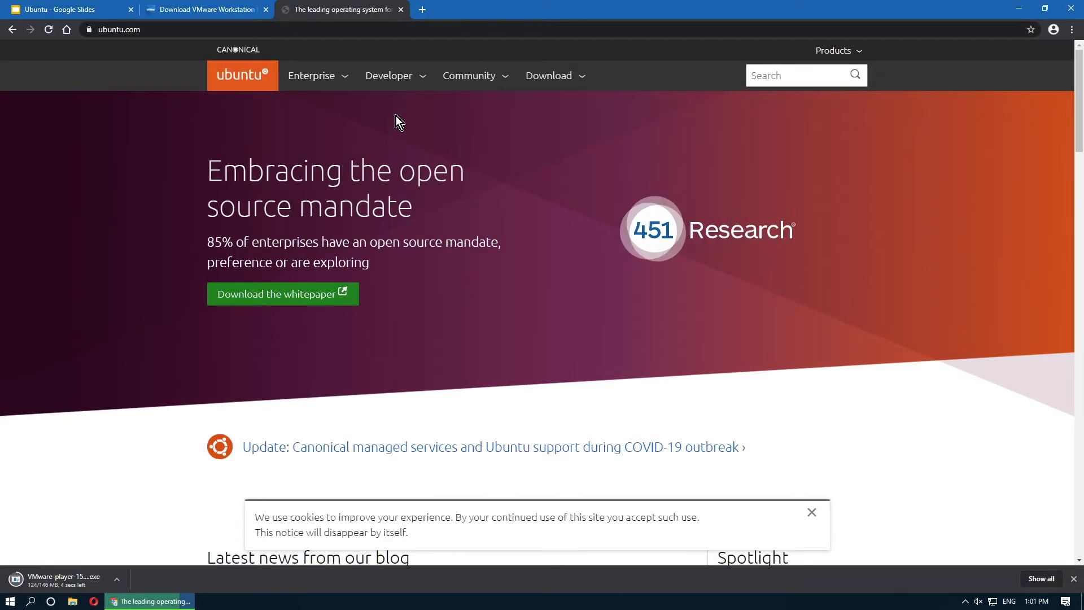
pyautogui.click(543, 79)
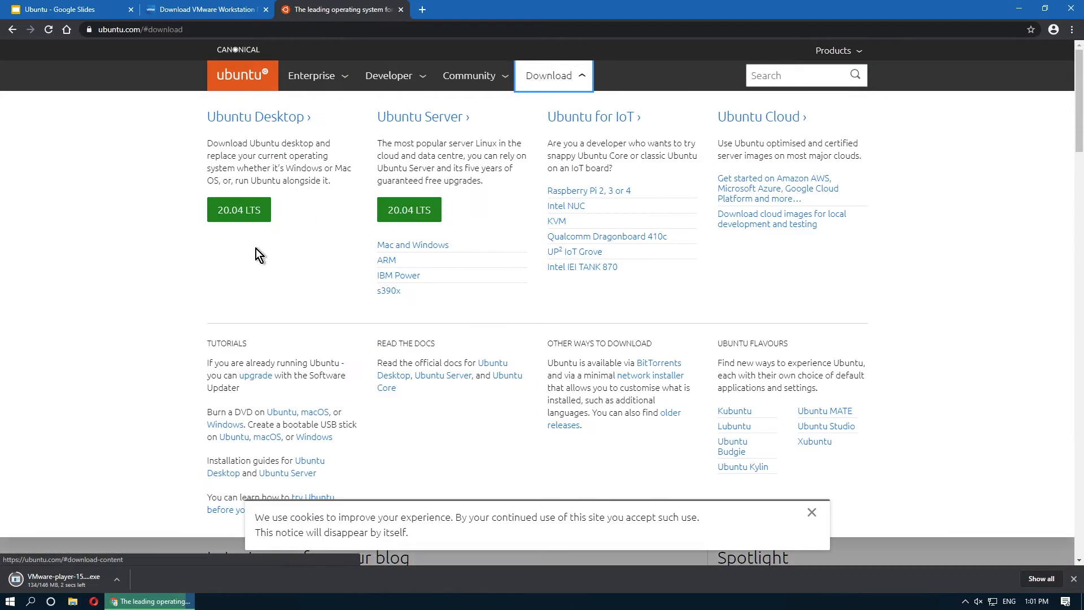
pyautogui.click(239, 210)
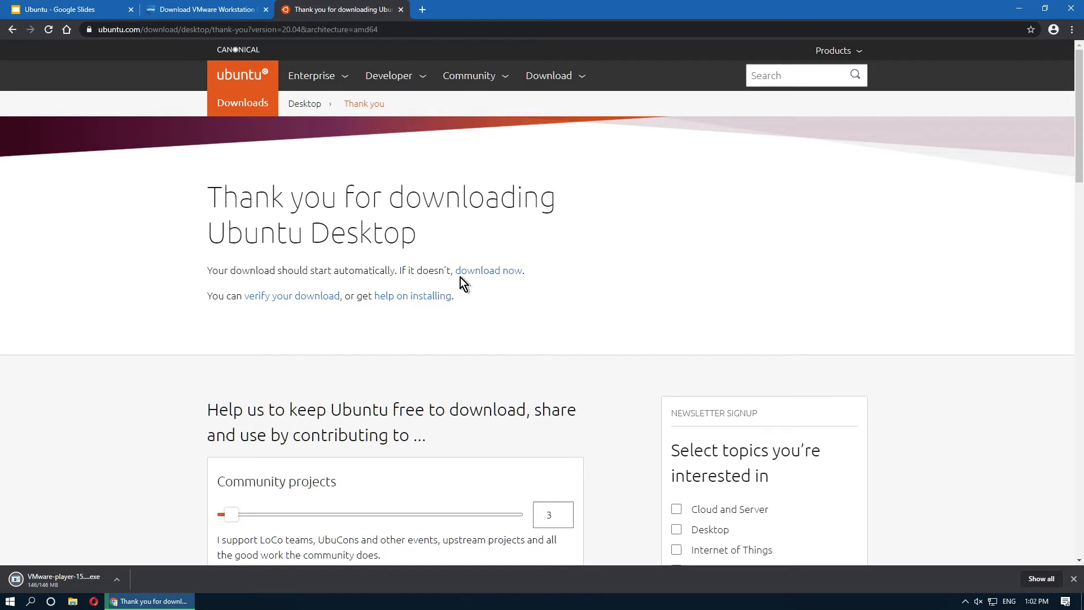
# Save ubuntu-20.04-desktop-amd64.iso to Downloads as a Disc Image File (*.iso).
pyautogui.click(477, 272)
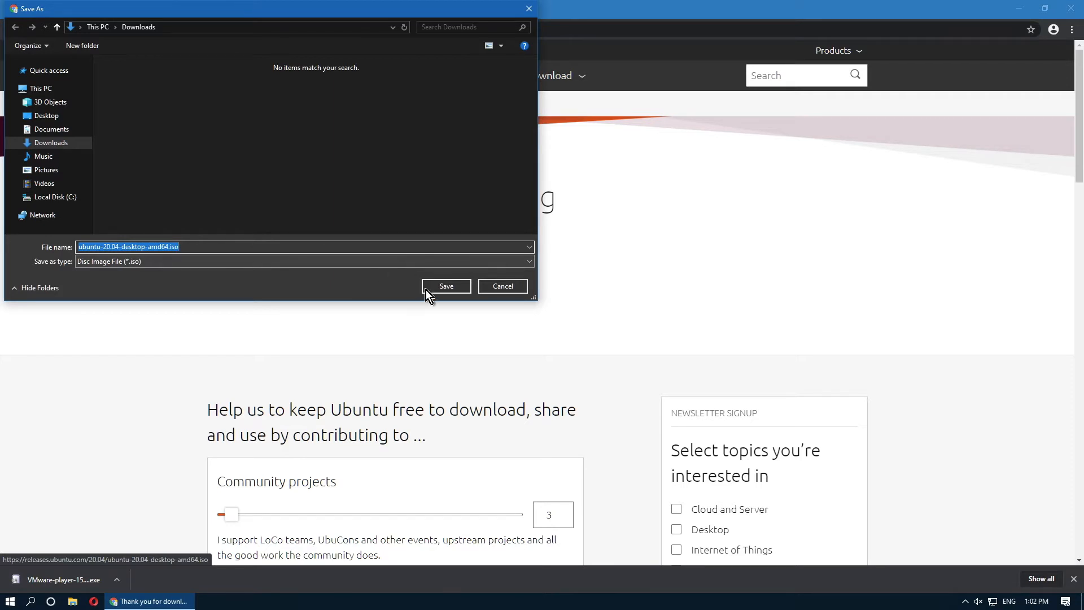
pyautogui.click(156, 265)
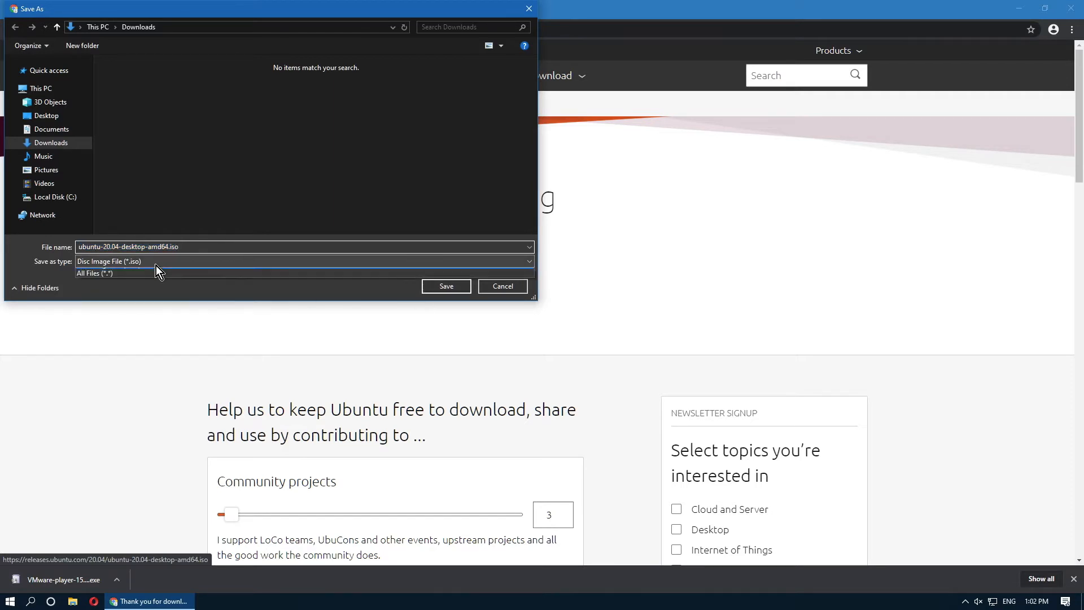
pyautogui.click(157, 270)
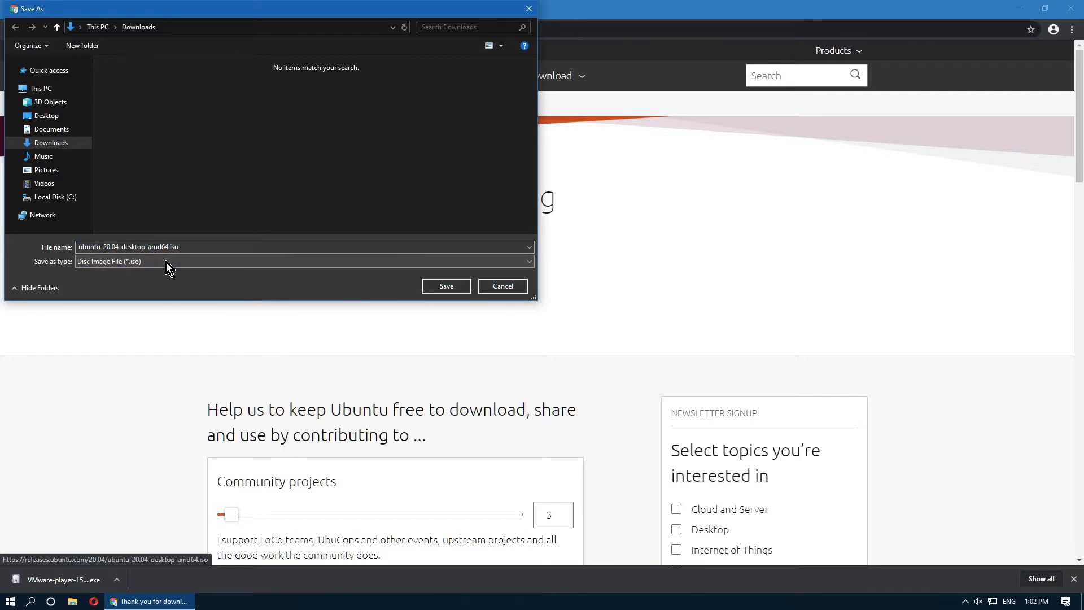
pyautogui.click(446, 287)
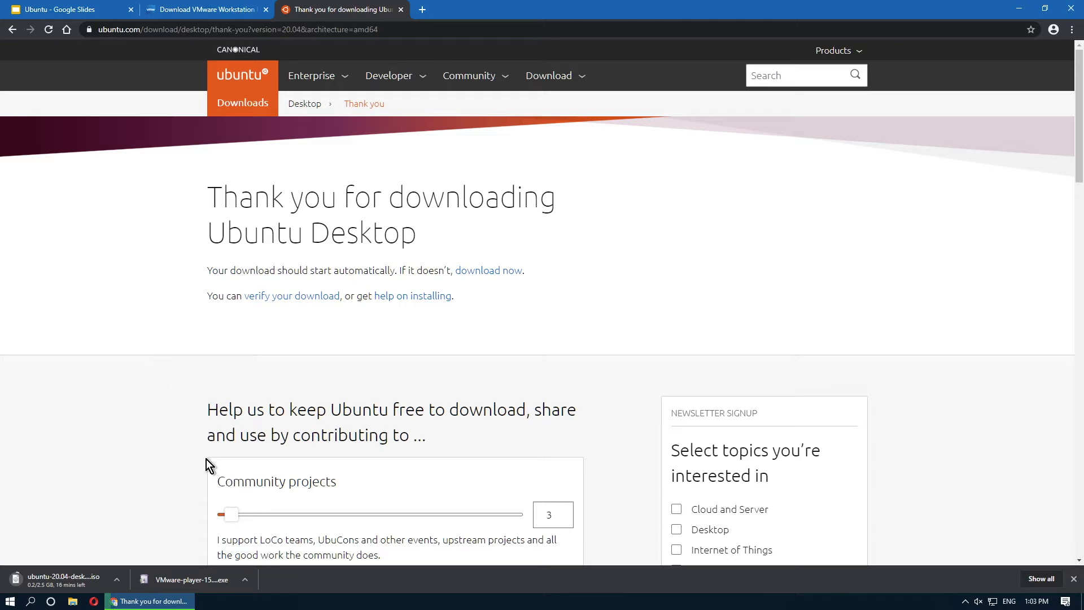
# Run the downloaded VMware-player installer and approve the User Account Control prompt.
pyautogui.click(210, 585)
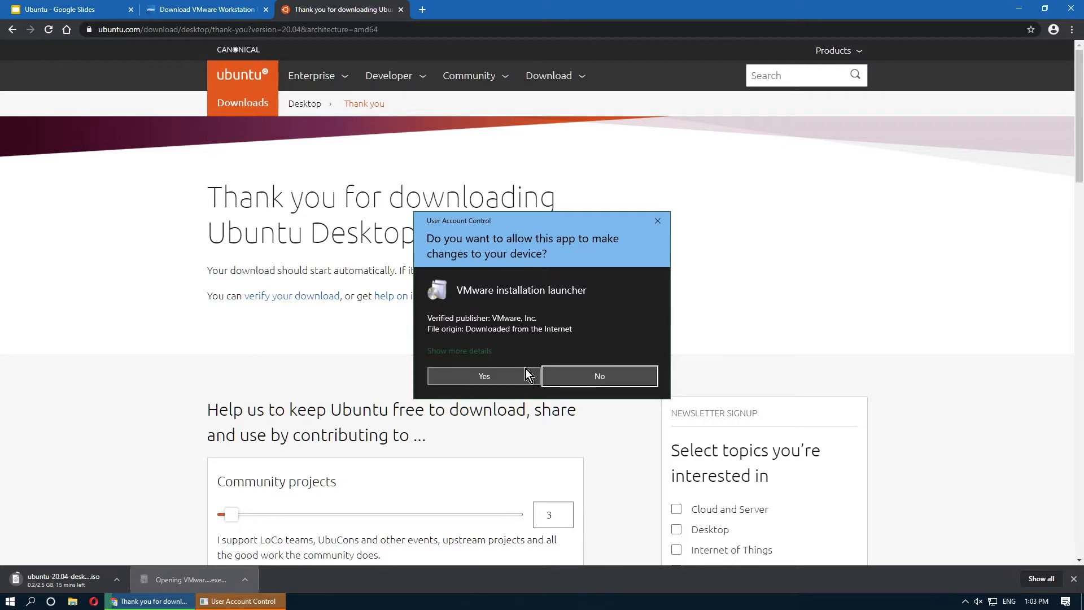
pyautogui.click(497, 377)
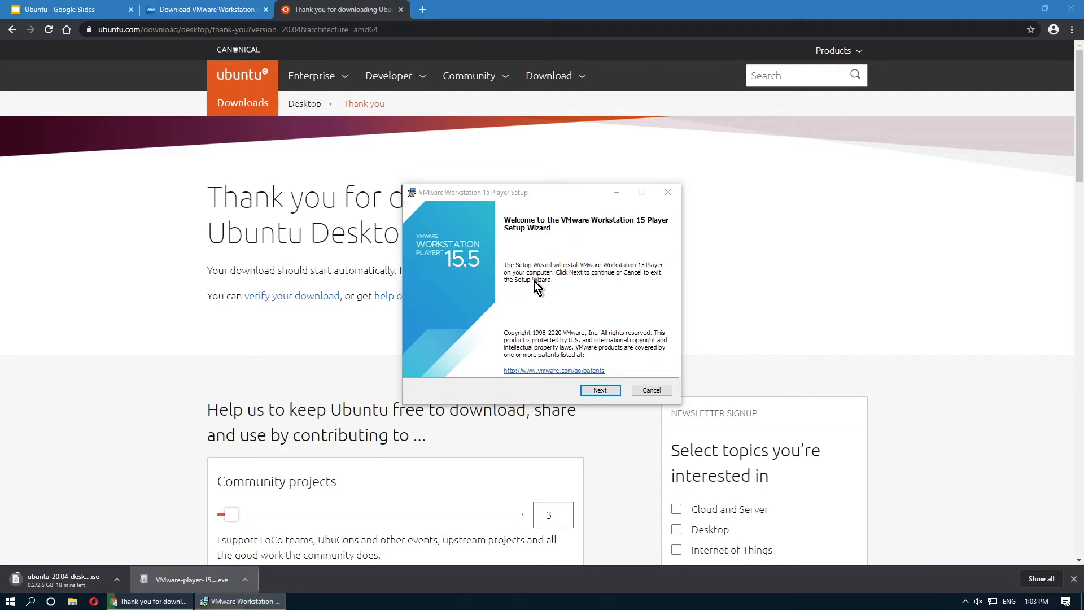
# Get past the setup welcome page and accept the licence agreement terms.
pyautogui.click(590, 391)
pyautogui.click(591, 392)
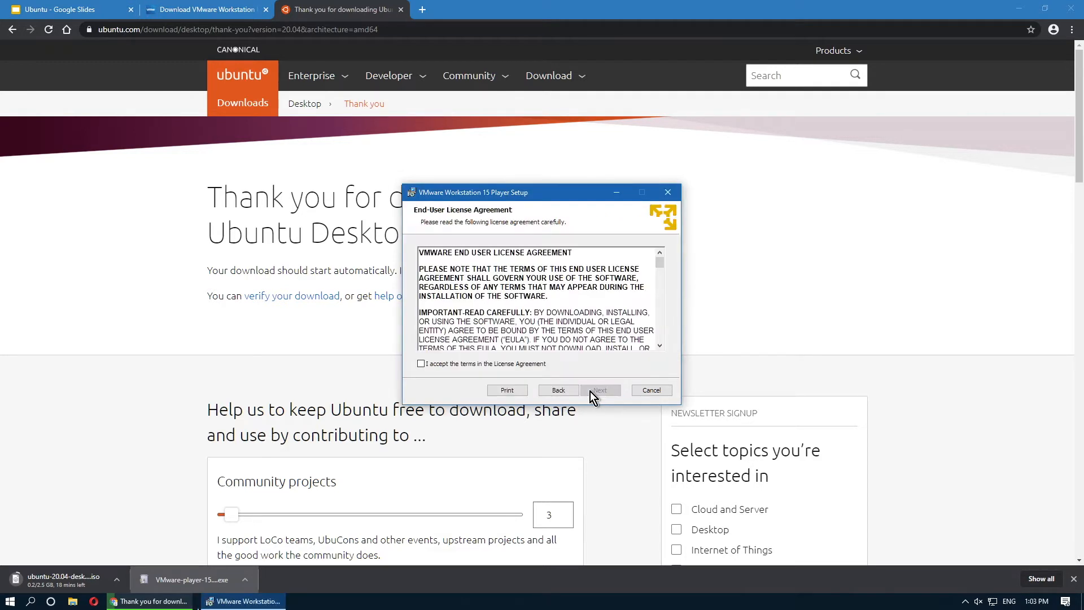
pyautogui.click(514, 362)
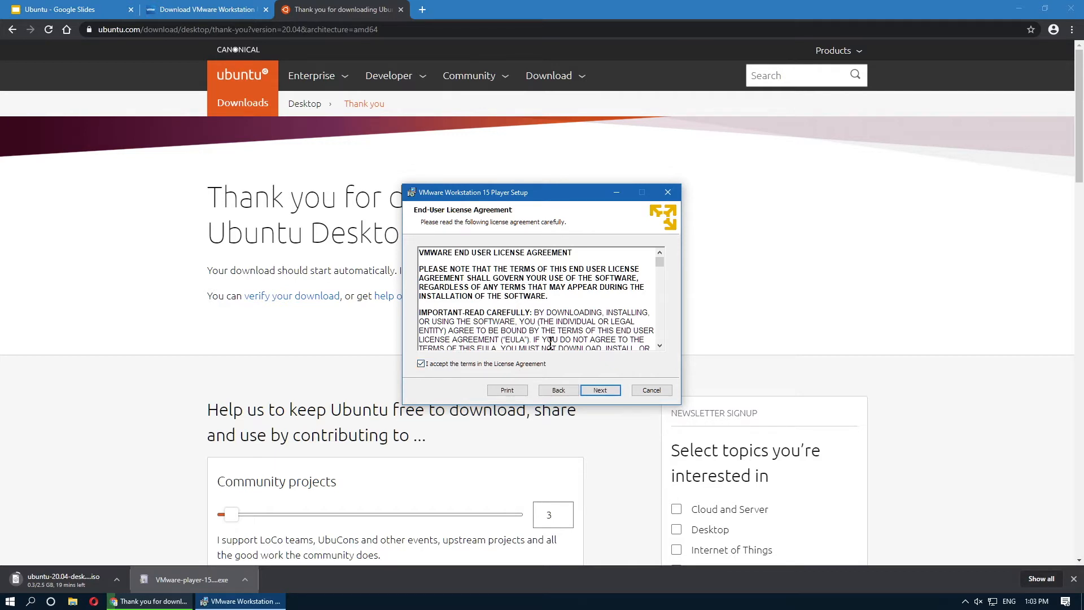
pyautogui.click(600, 390)
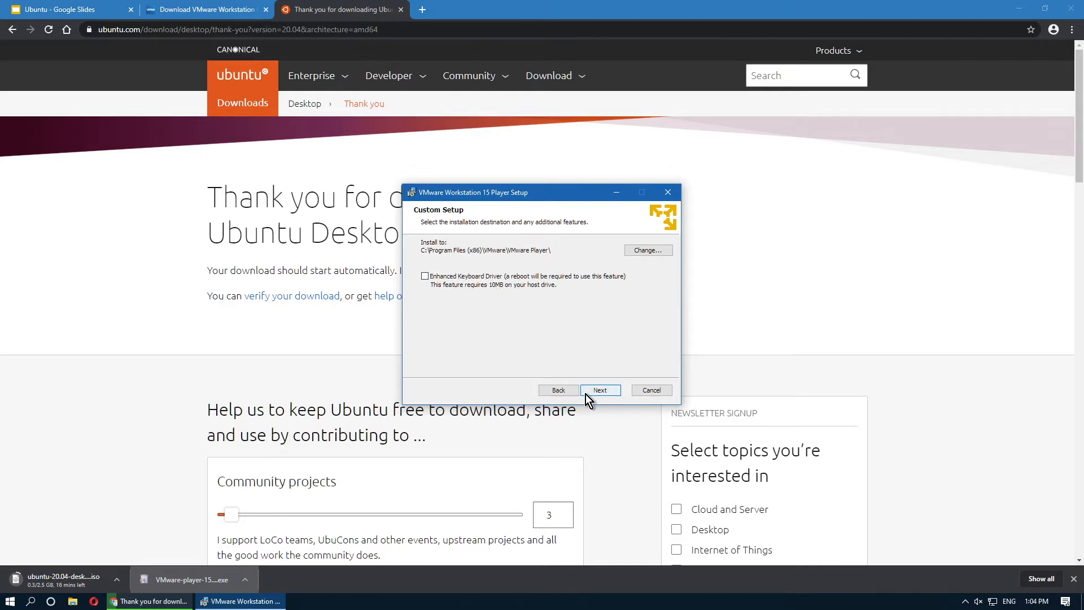
# Install with the default location, experience settings and both shortcuts, then finish setup.
pyautogui.click(599, 390)
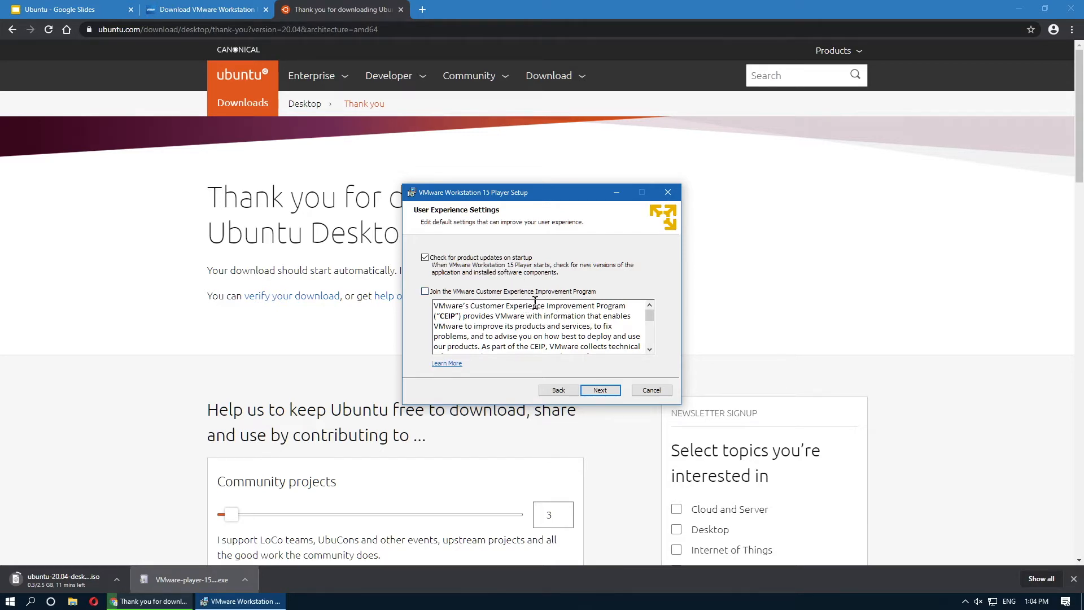
pyautogui.click(594, 392)
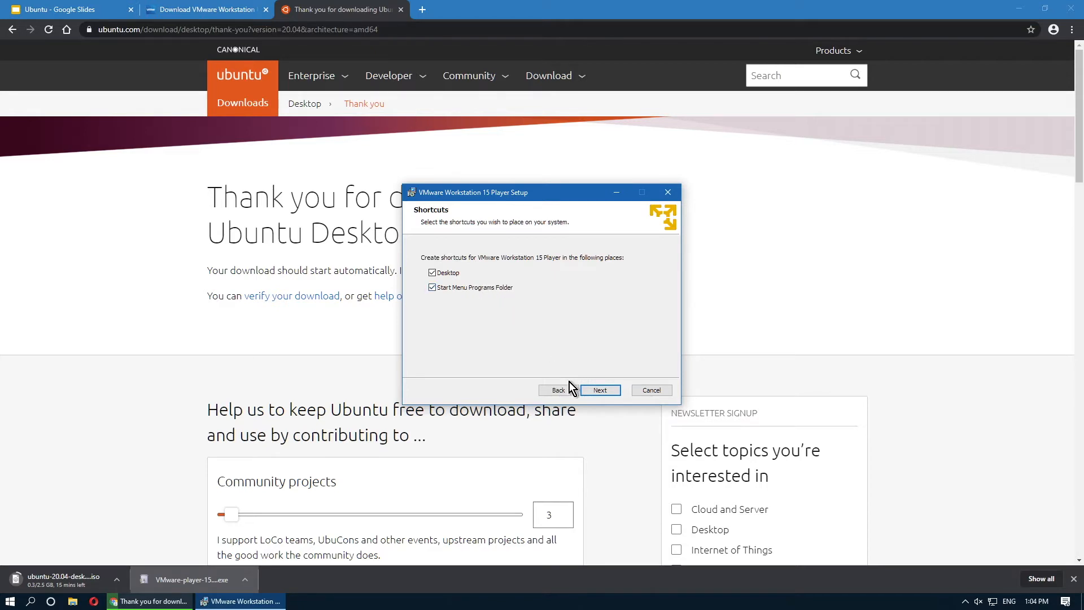
pyautogui.click(593, 394)
pyautogui.click(593, 394)
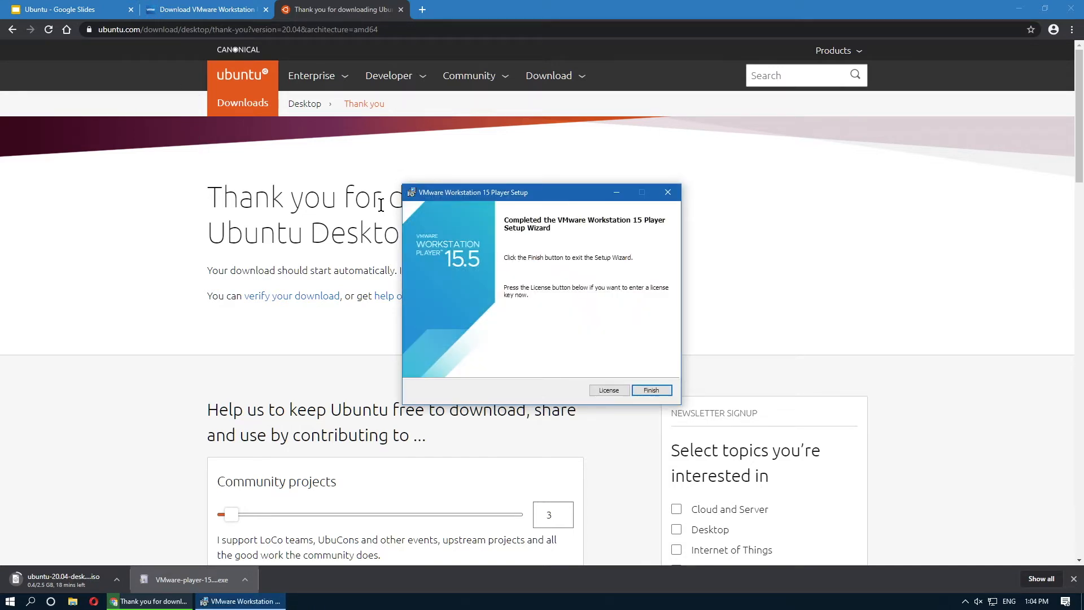
pyautogui.click(639, 389)
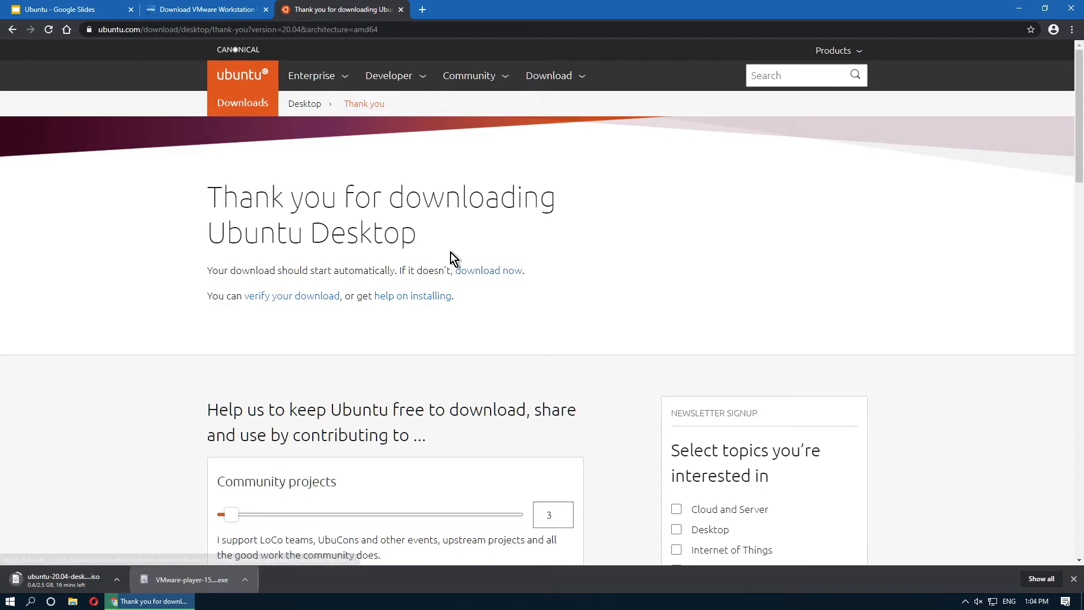
# Start VMware Workstation 15 Player from its desktop icon, then re-maximize Chrome.
pyautogui.doubleClick(724, 1)
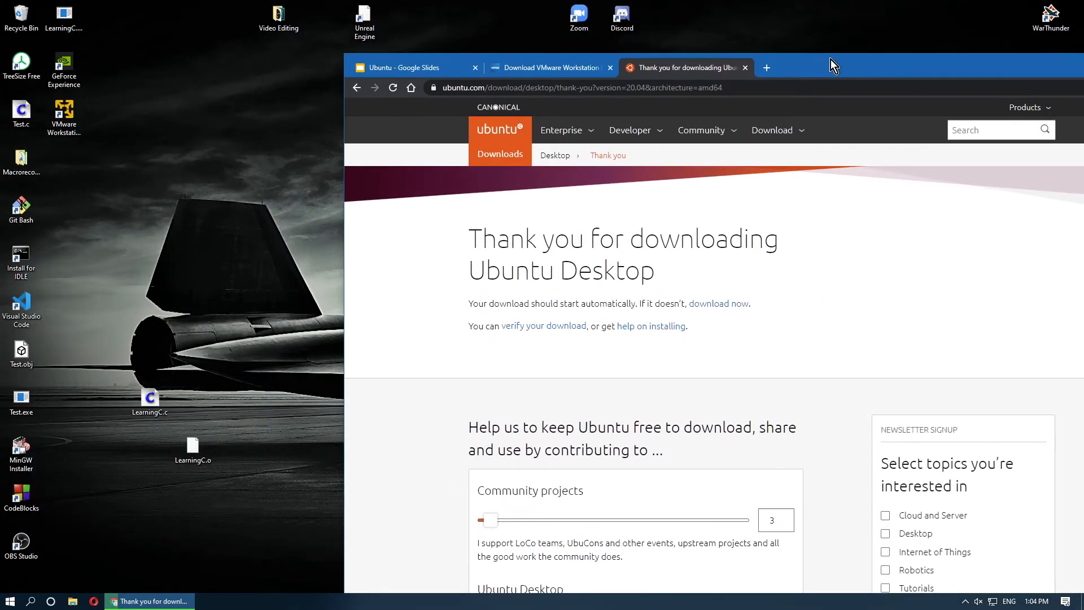
pyautogui.click(71, 130)
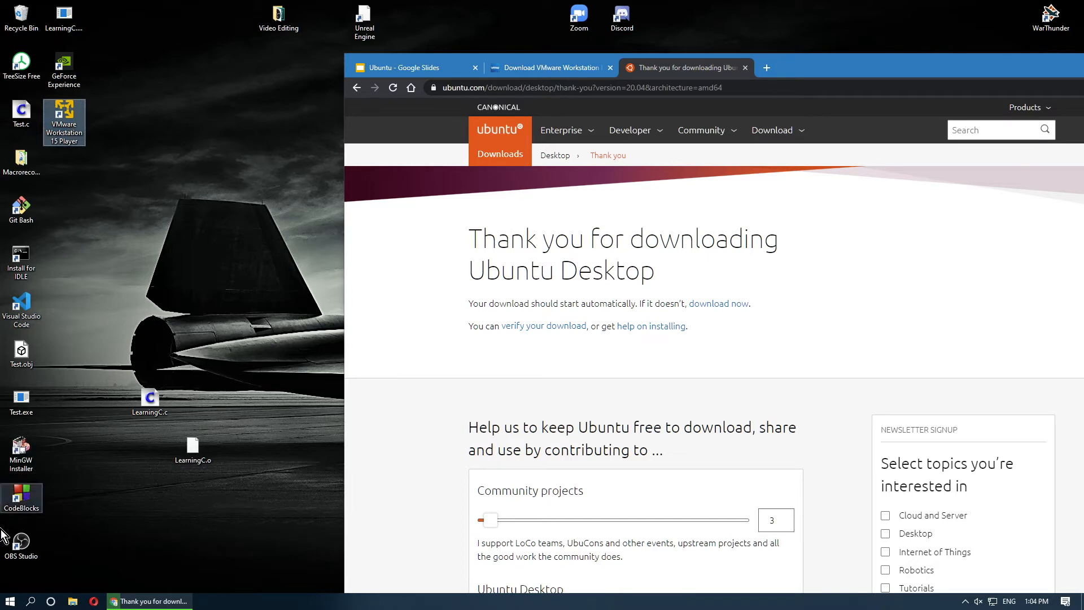
pyautogui.click(4, 603)
pyautogui.write('vmware')
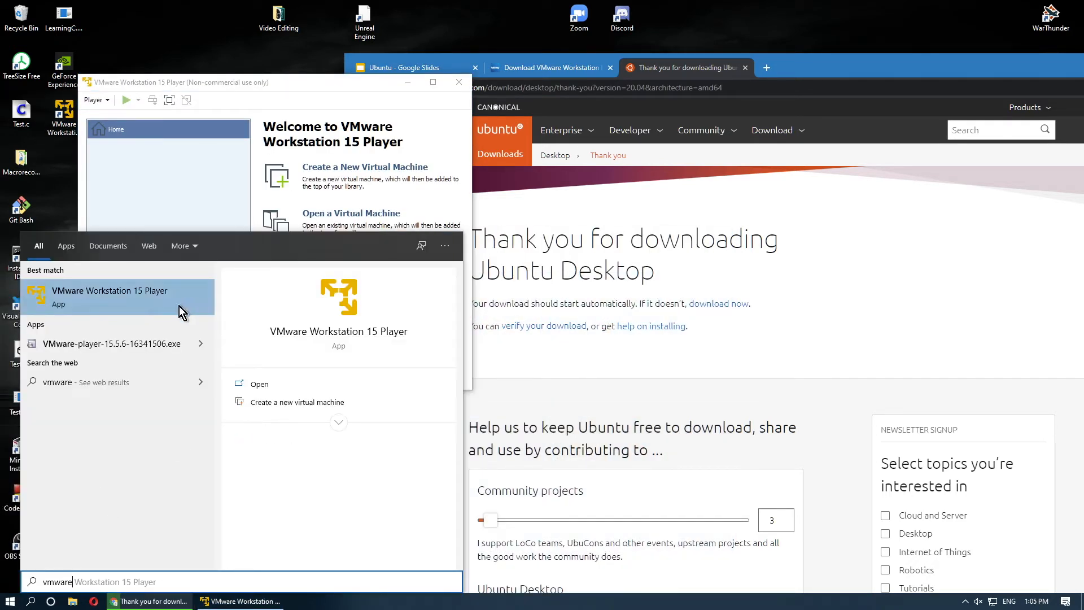
pyautogui.doubleClick(809, 58)
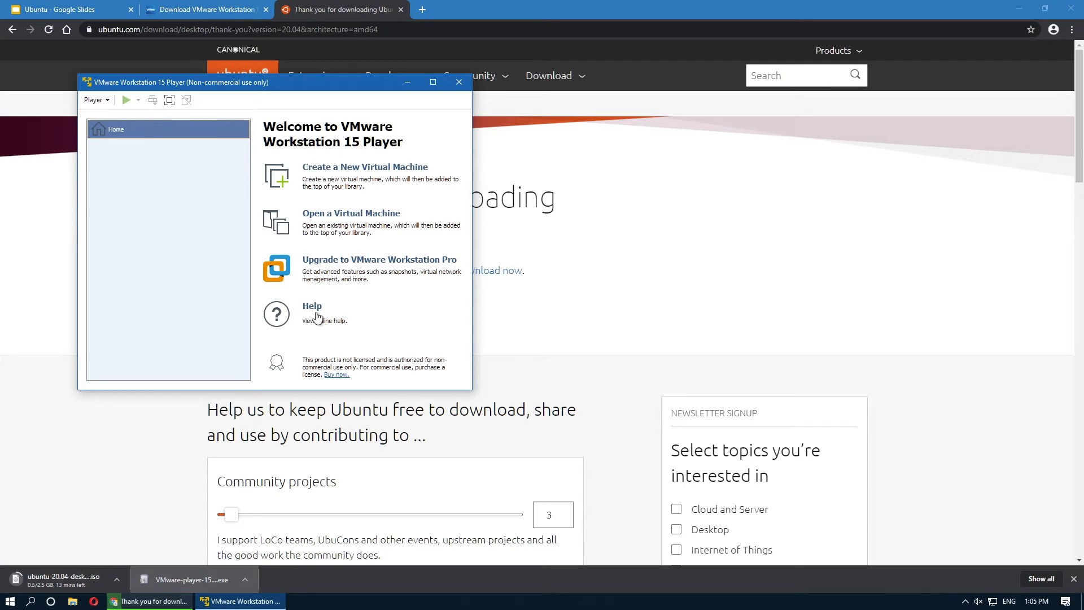
# Close VMware Player and scroll through the Ubuntu download thank-you page.
pyautogui.click(459, 83)
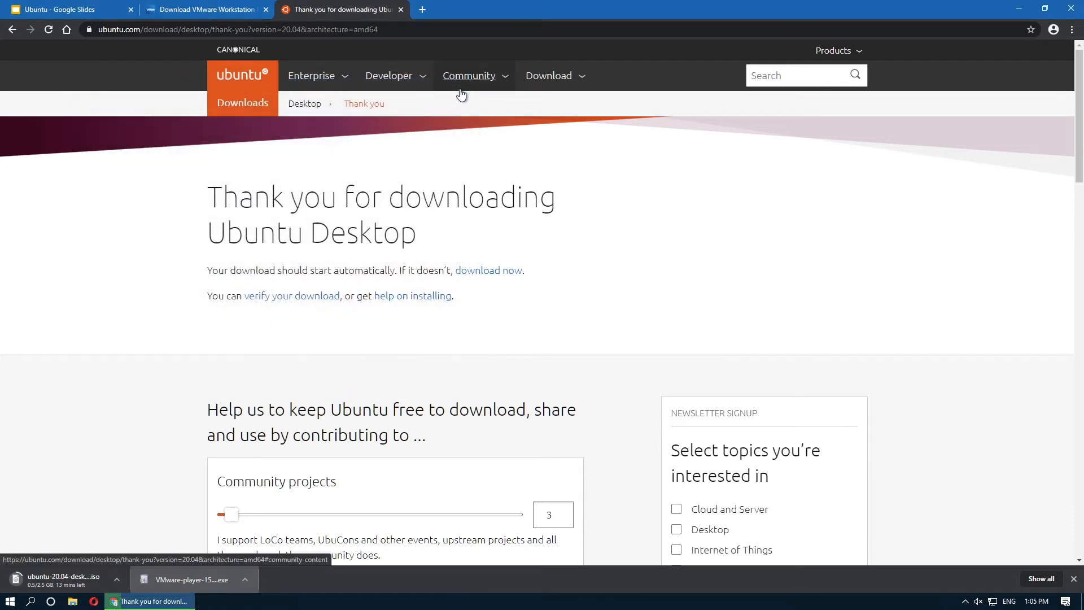
pyautogui.scroll(-10, 448, 223)
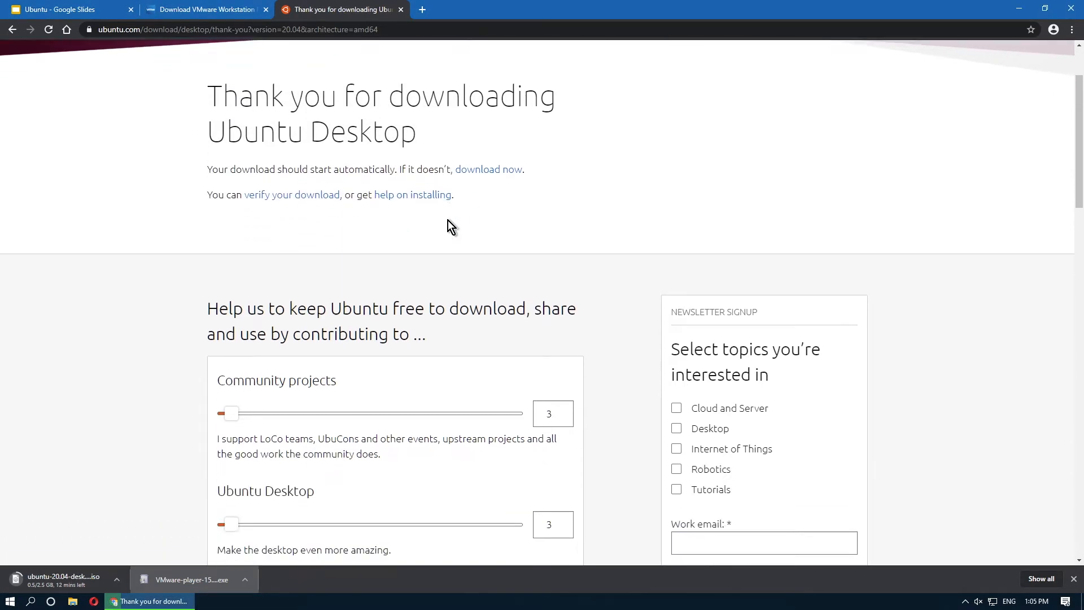
pyautogui.scroll(-6, 438, 236)
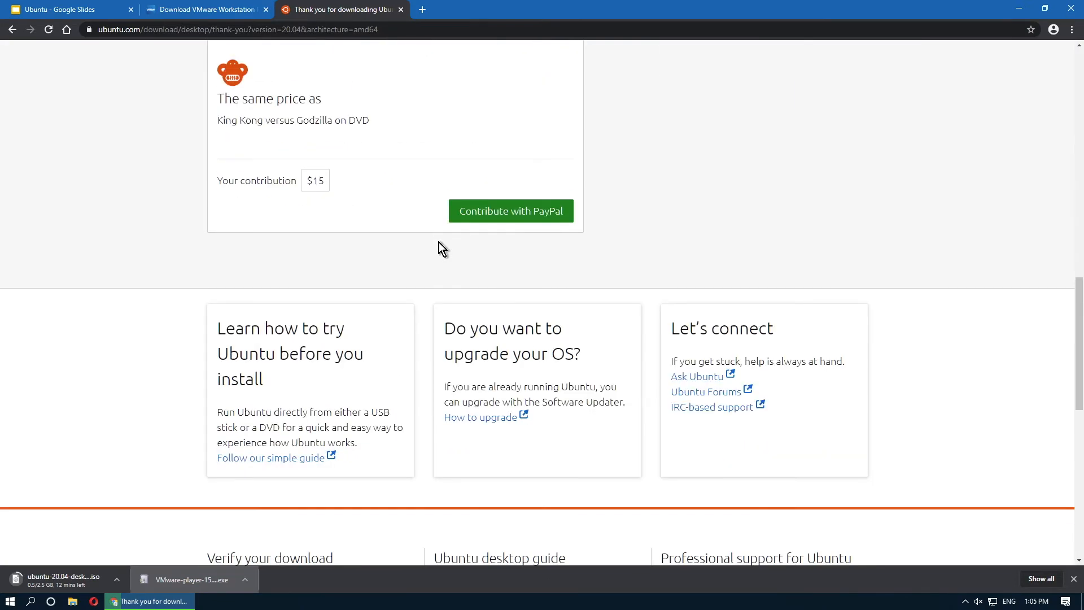
pyautogui.scroll(16, 438, 242)
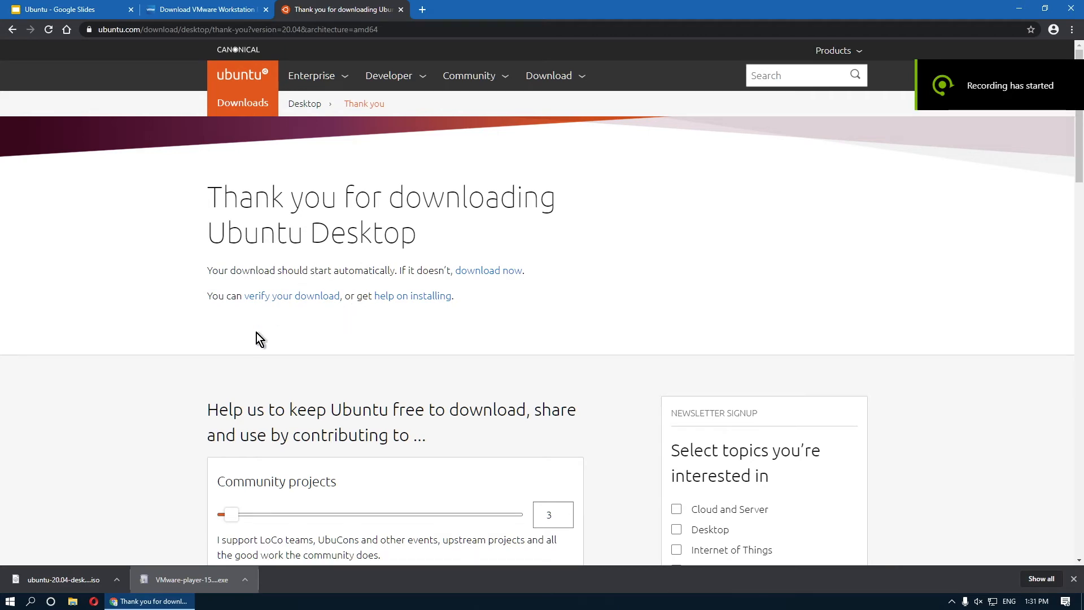
# Create a new folder named 'Ubuntu VM' in Documents.
pyautogui.click(72, 602)
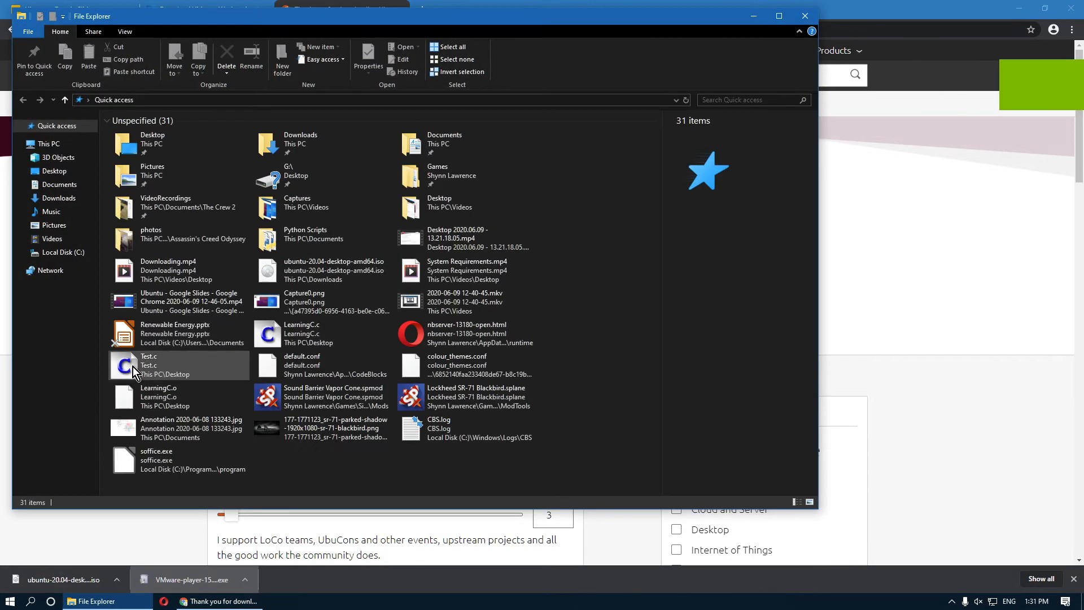
pyautogui.click(68, 183)
pyautogui.rightClick(294, 335)
pyautogui.moveTo(353, 521)
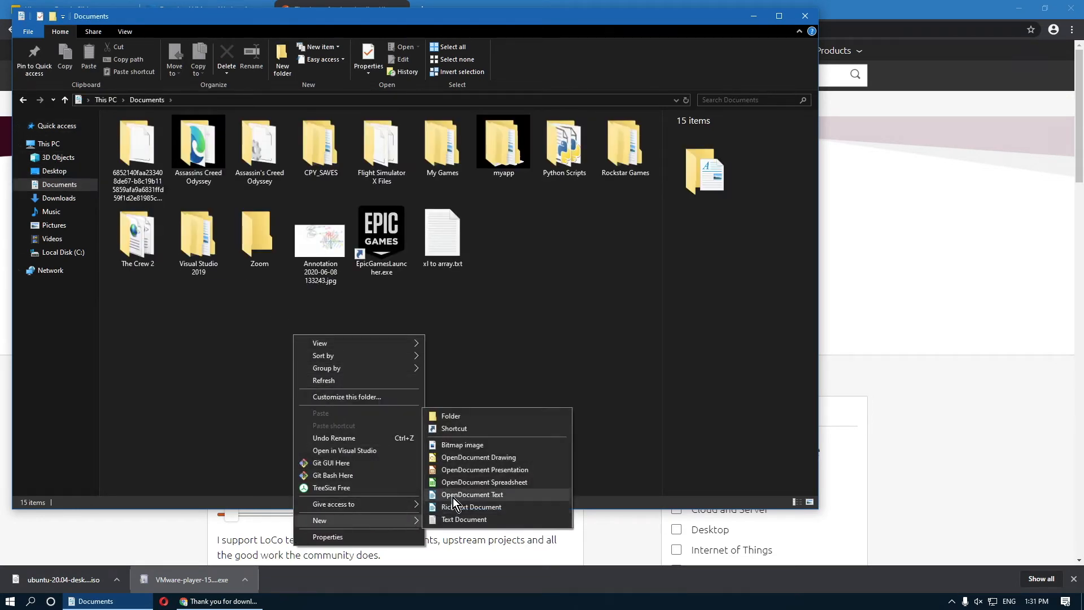
pyautogui.click(485, 420)
pyautogui.write('Ubuntu VM')
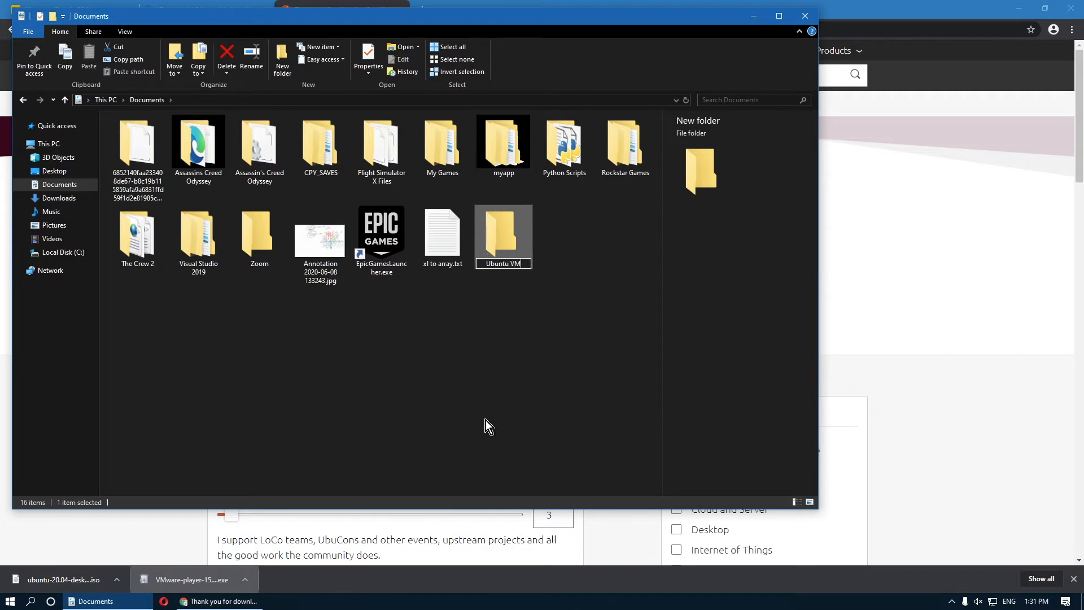
pyautogui.press('Return')
# Move ubuntu-20.04-desktop-amd64.iso from Downloads into Ubuntu VM and close File Explorer.
pyautogui.click(59, 197)
pyautogui.click(150, 147)
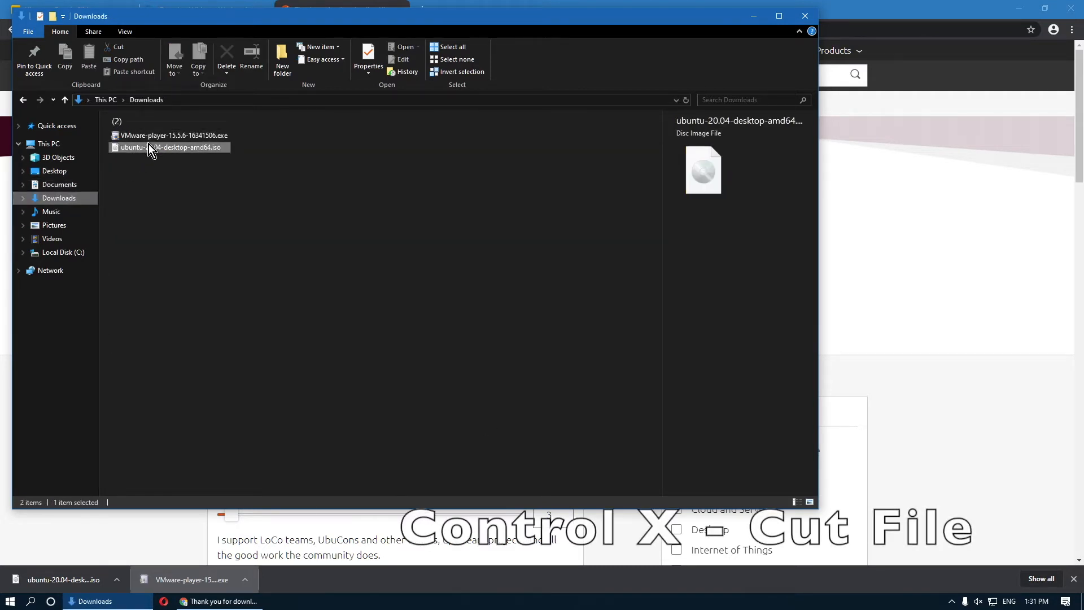
pyautogui.hotkey('ctrl', 'x')
pyautogui.click(86, 185)
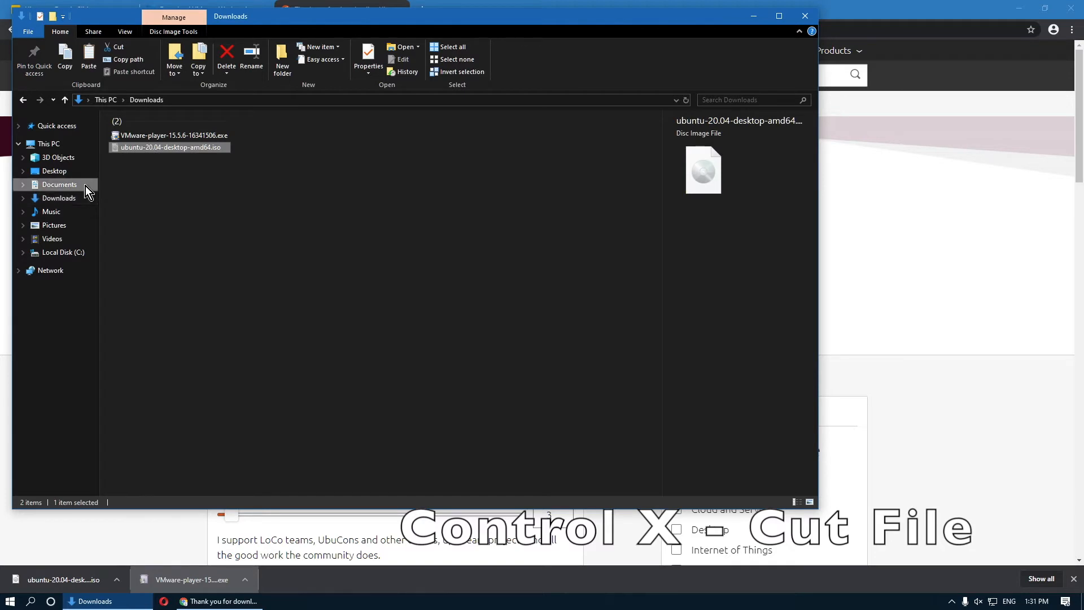
pyautogui.doubleClick(196, 242)
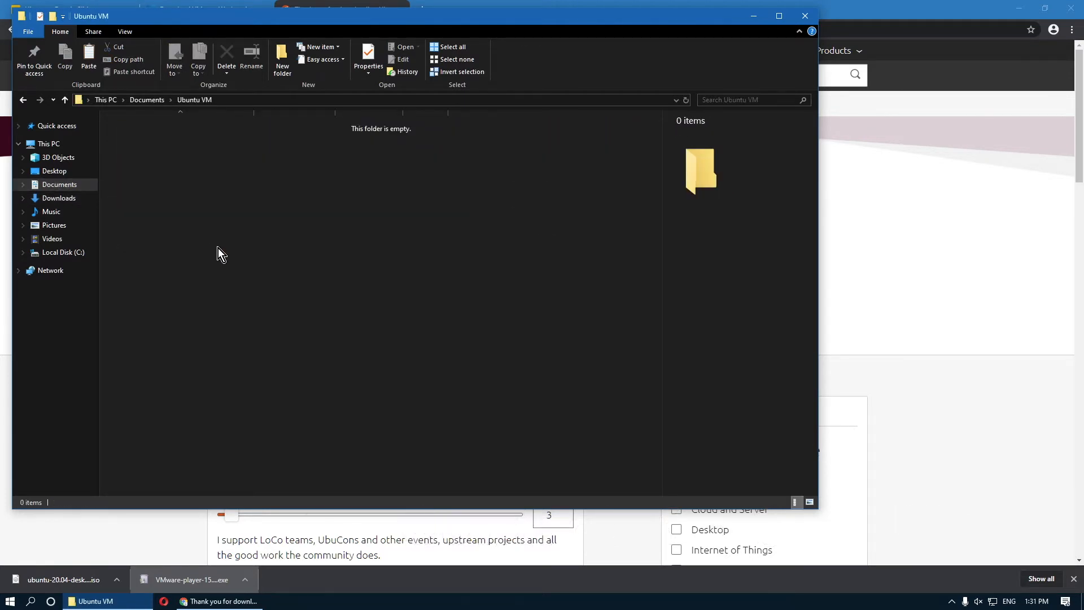
pyautogui.hotkey('ctrl', 'v')
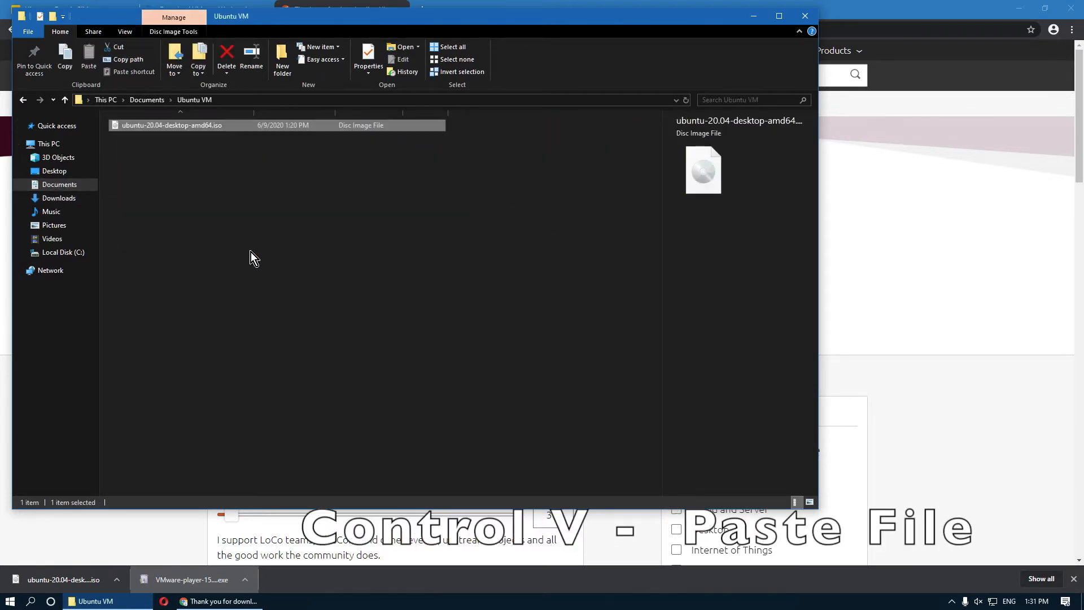
pyautogui.click(806, 16)
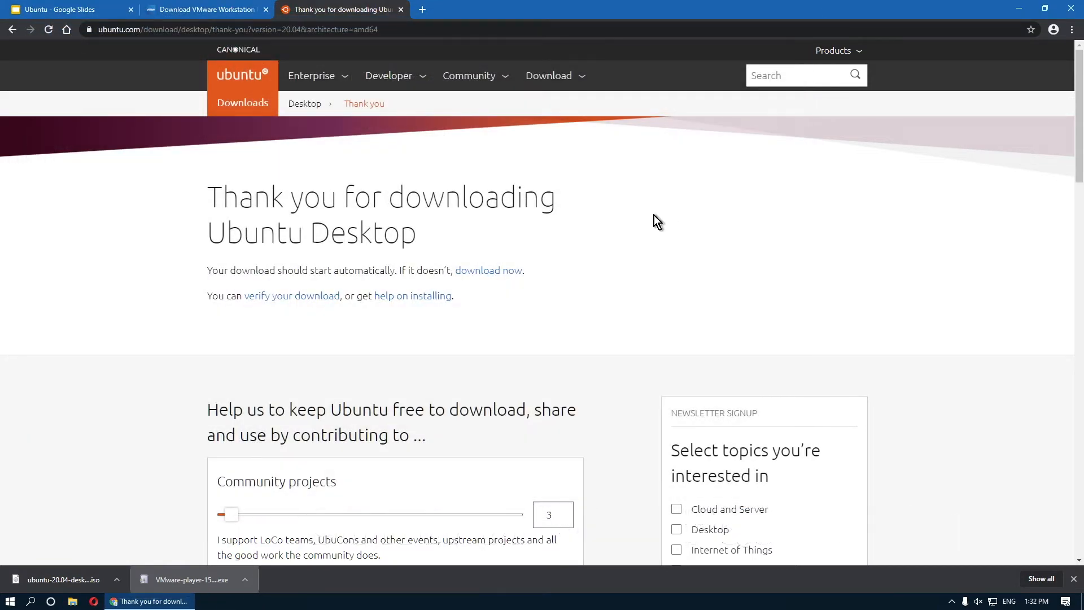
# Launch VMware Player and start a new VM from ubuntu-20.04-desktop-amd64.iso in Documents > Ubuntu VM.
pyautogui.press('super')
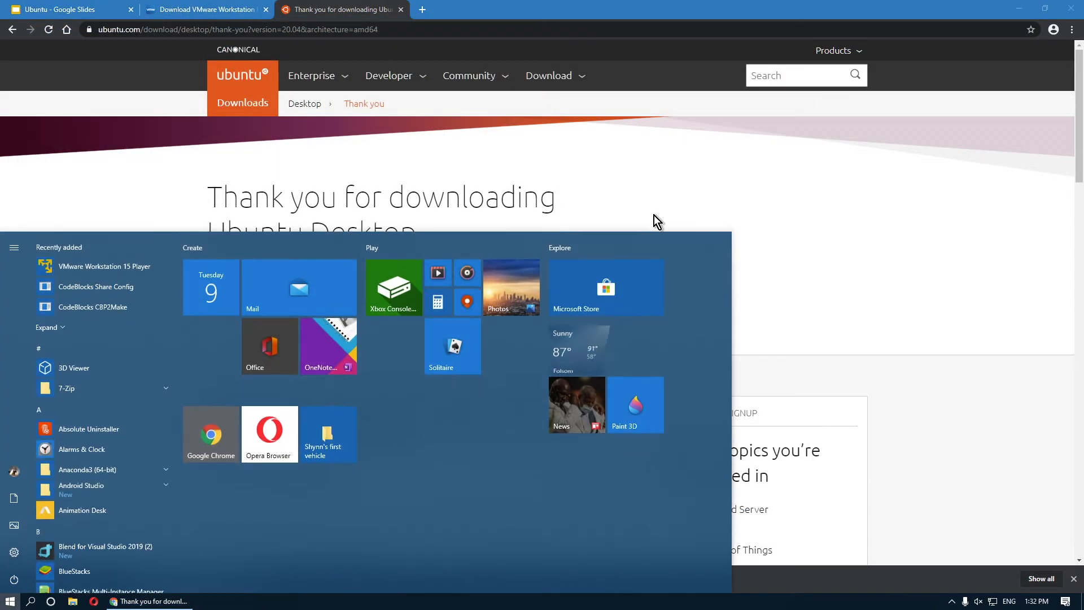
pyautogui.click(113, 260)
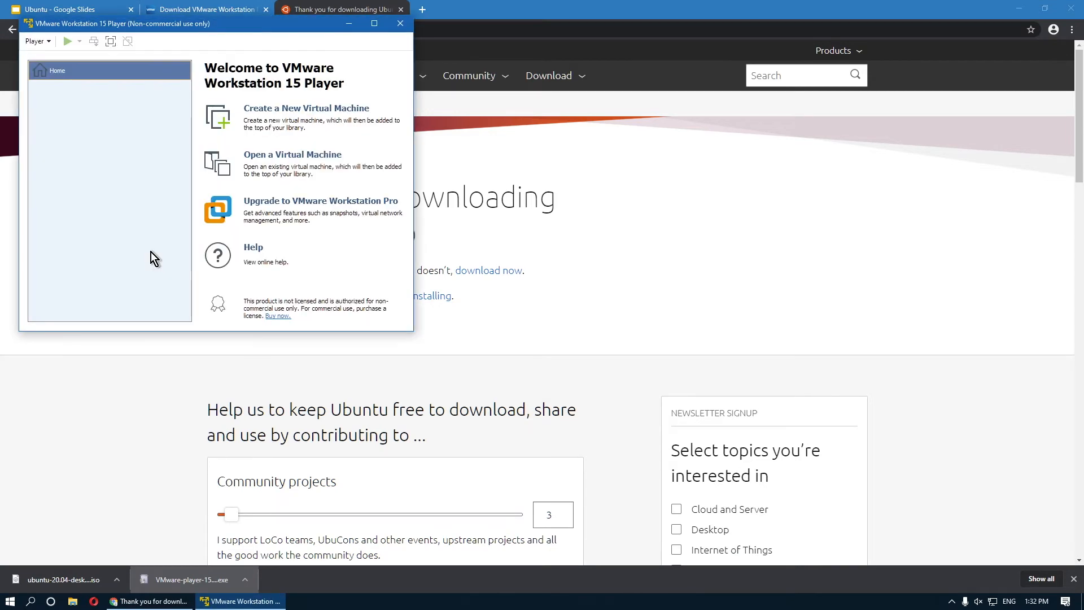
pyautogui.click(335, 120)
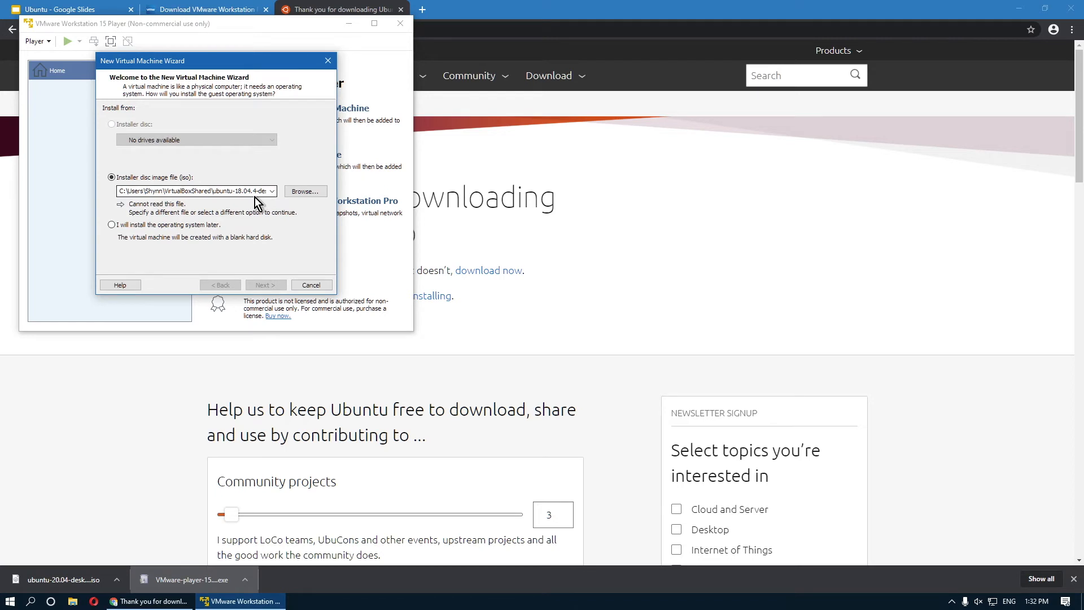
pyautogui.click(292, 194)
pyautogui.click(138, 202)
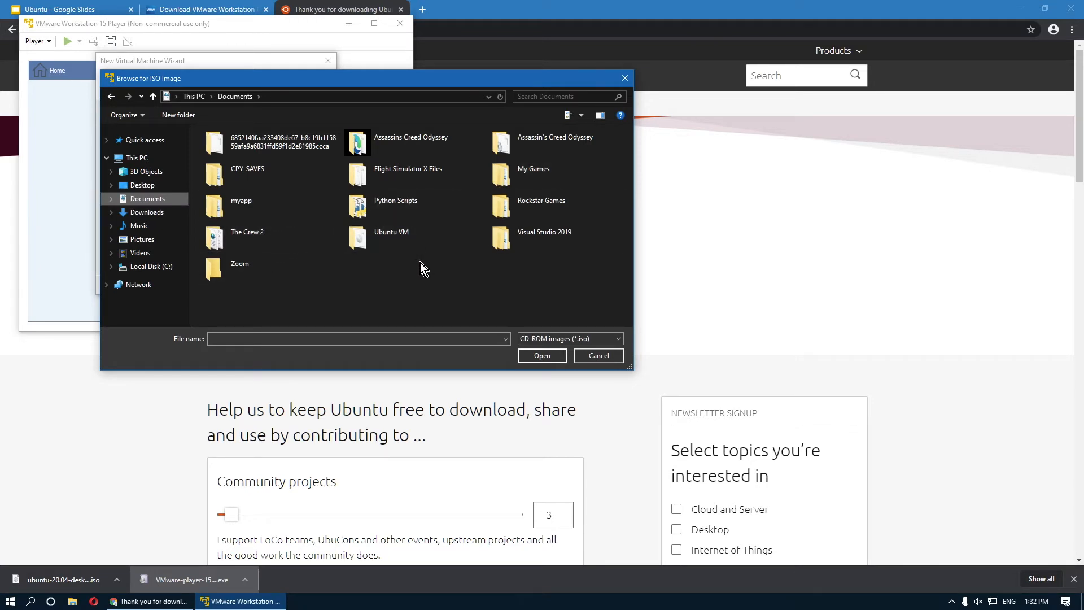
pyautogui.doubleClick(409, 243)
pyautogui.click(371, 138)
pyautogui.click(526, 353)
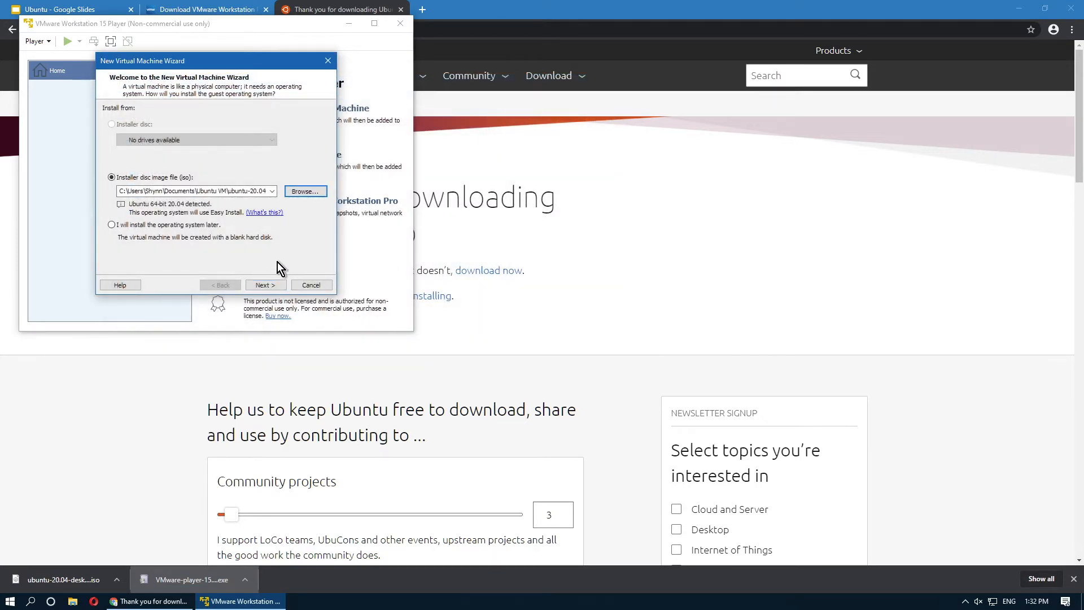
# Enter the Easy Install full name, account password and its confirmation, then continue to VM naming.
pyautogui.click(276, 286)
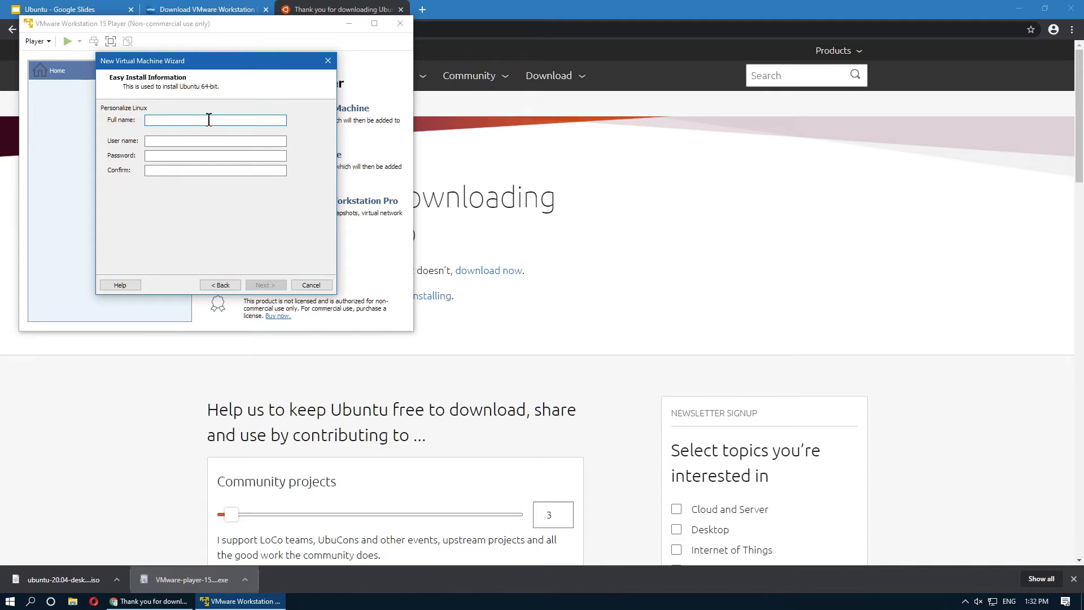
pyautogui.write('Shynn')
pyautogui.press('Tab')
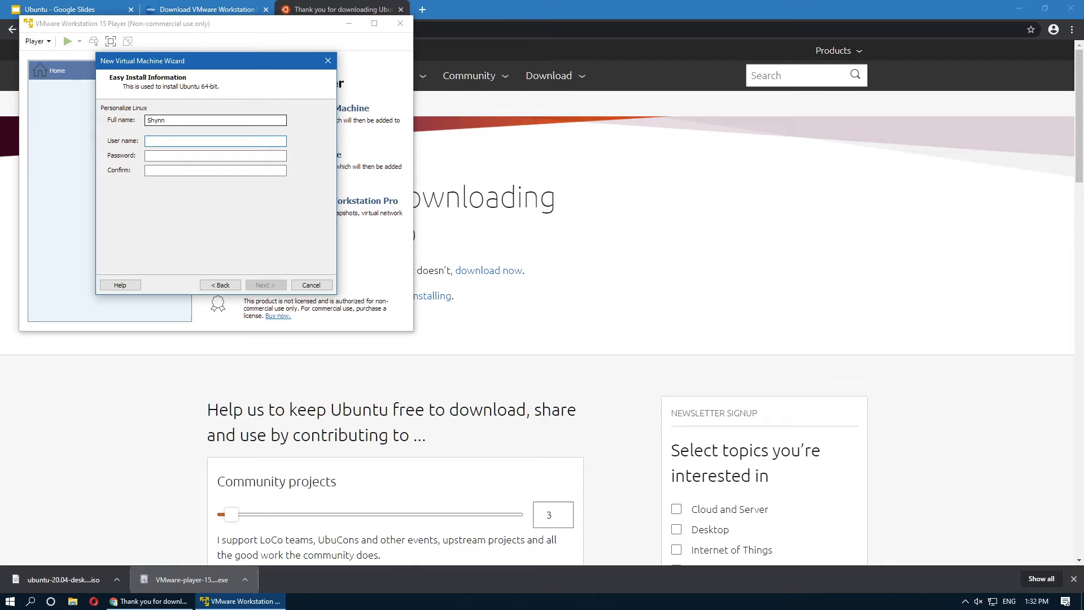
pyautogui.write('adminadmin')
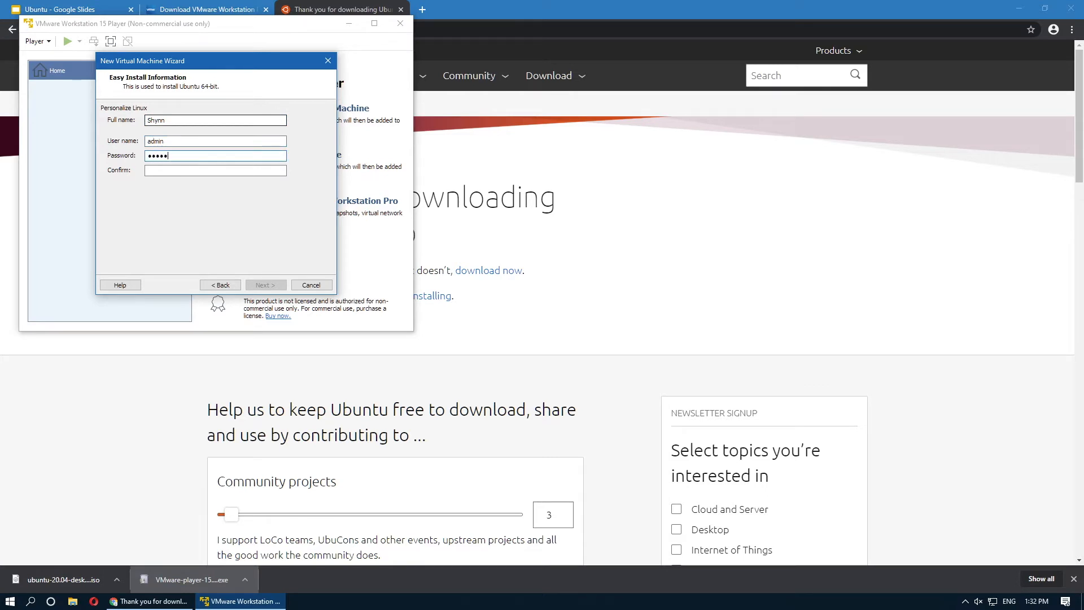
pyautogui.press('Tab')
pyautogui.write('admin')
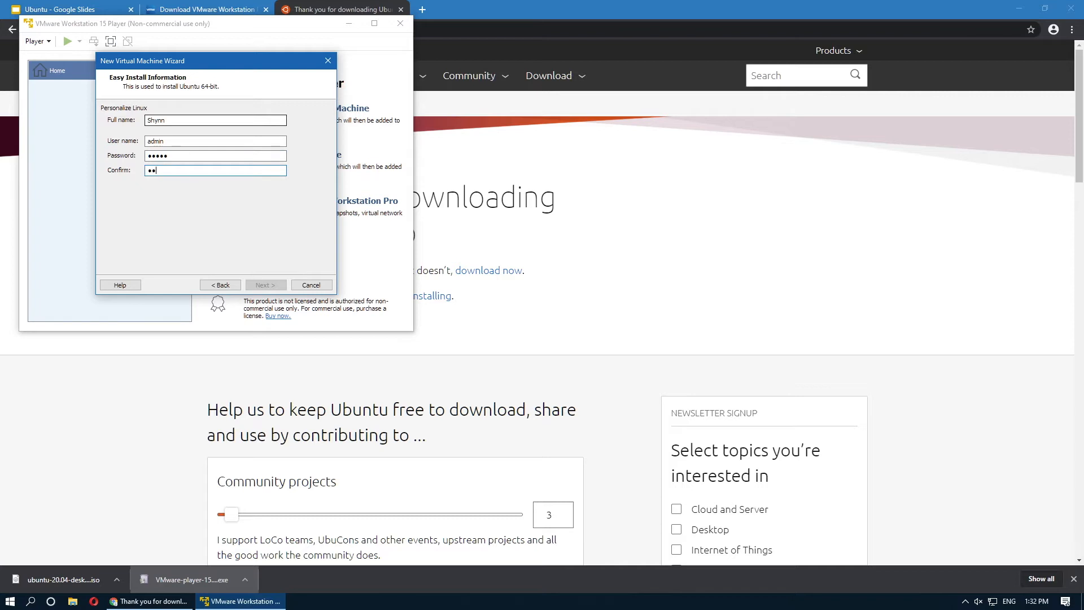
pyautogui.click(273, 284)
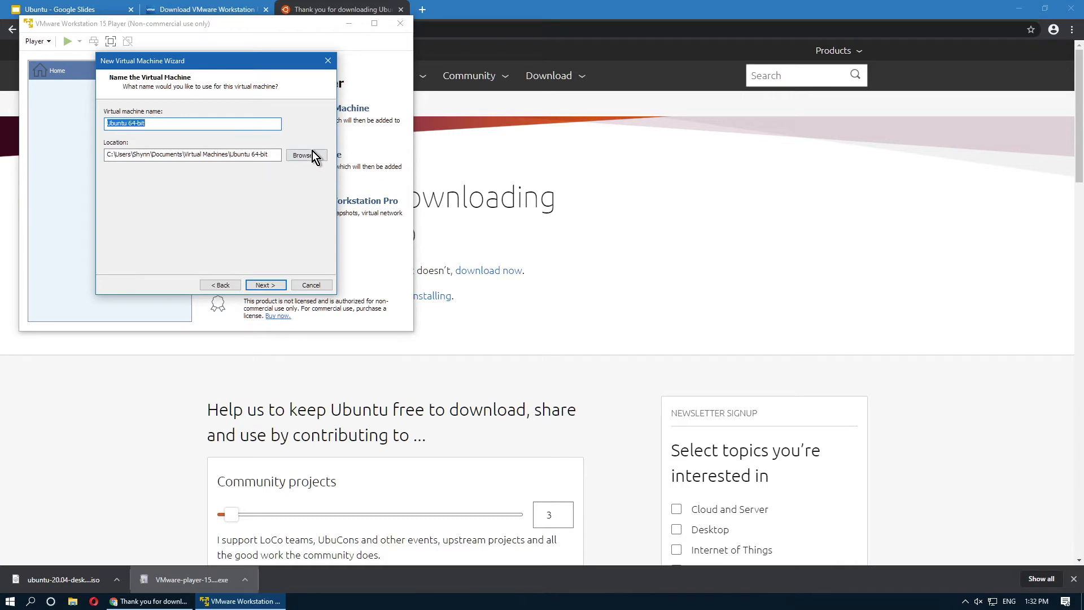
# Keep the default VM name and location, and give it a 30 GB disk split into multiple files.
pyautogui.click(263, 285)
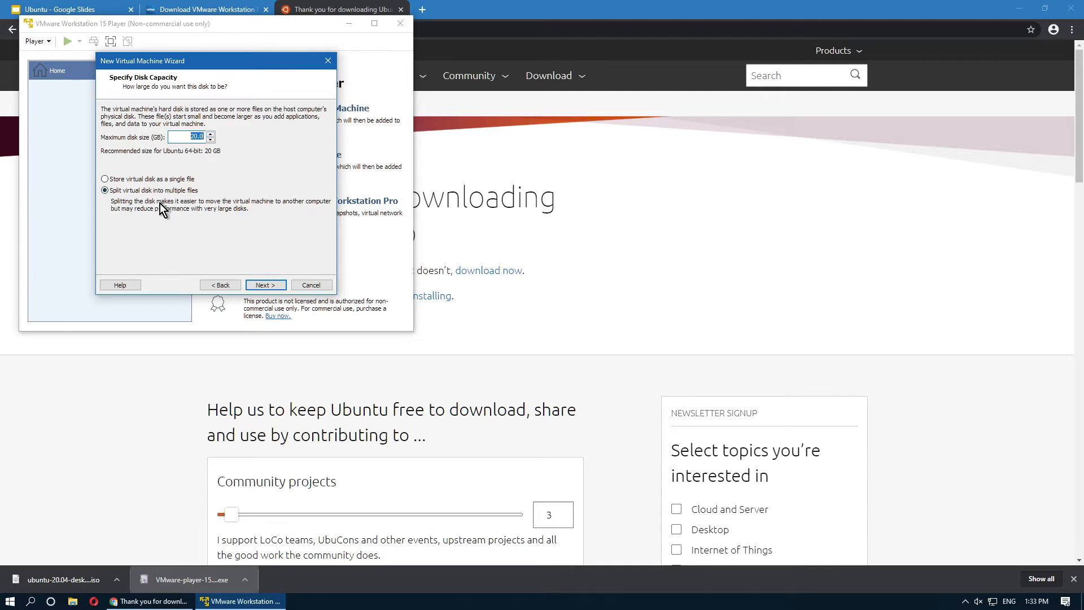
pyautogui.click(167, 181)
pyautogui.click(165, 189)
pyautogui.click(192, 136)
pyautogui.click(265, 285)
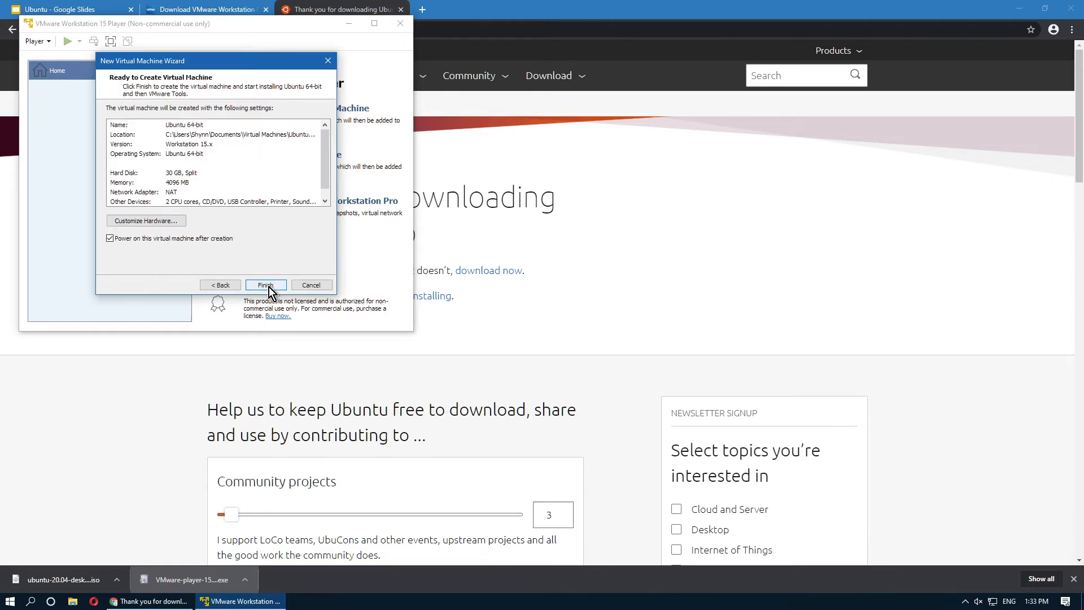
# Review the processor, CD/DVD ISO and network hardware settings, leaving the network on NAT.
pyautogui.click(180, 222)
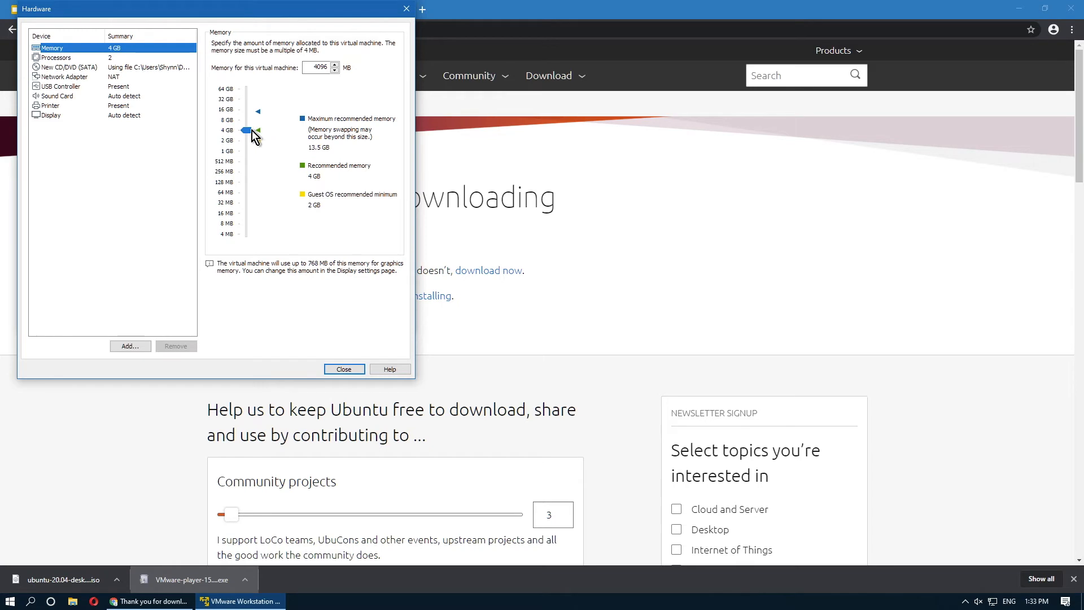
pyautogui.click(110, 59)
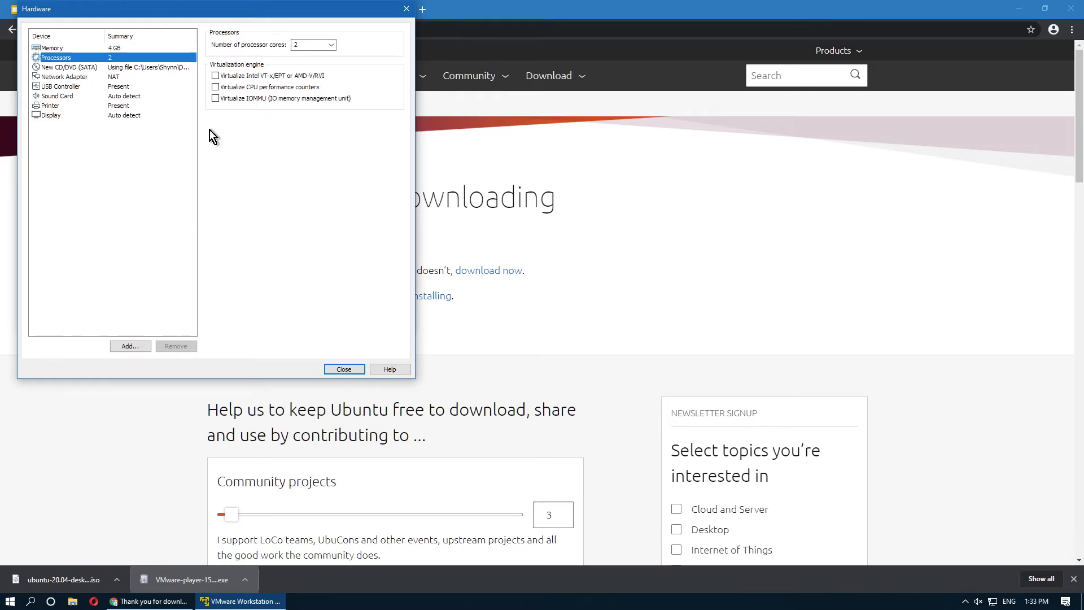
pyautogui.click(159, 68)
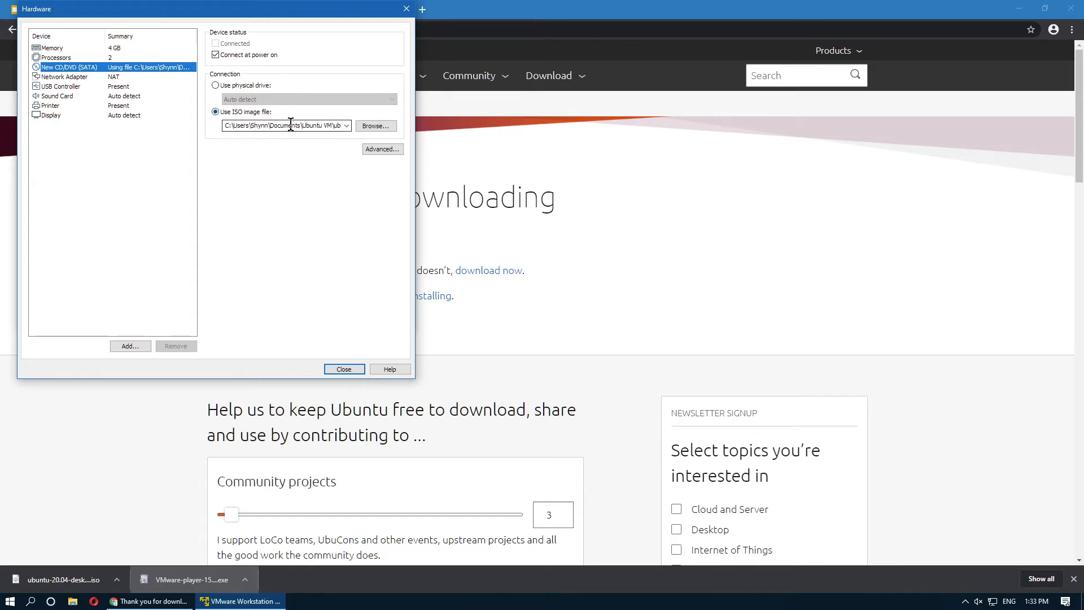
pyautogui.click(174, 77)
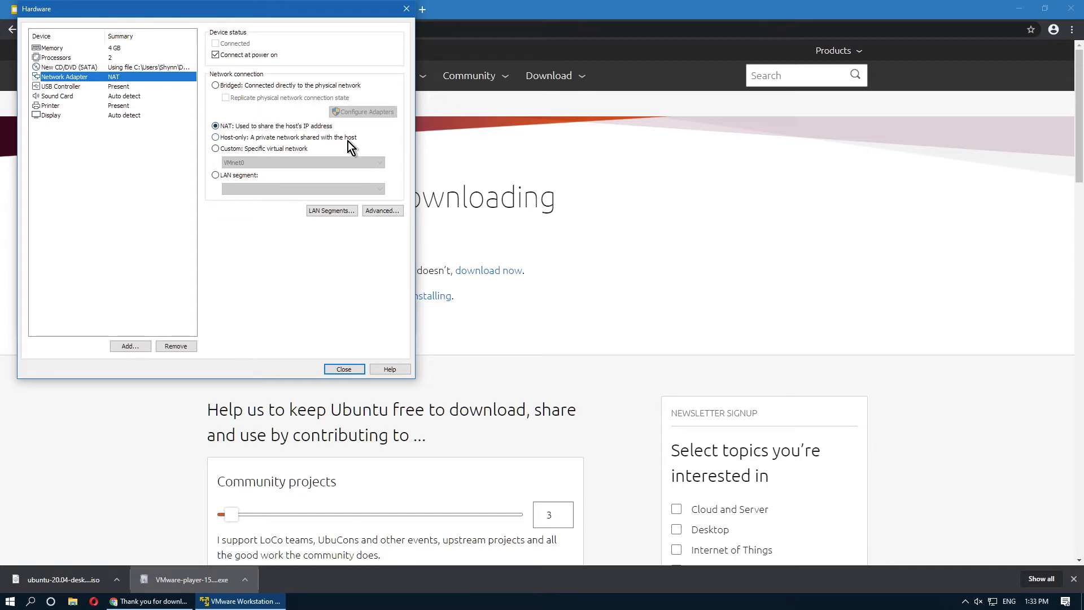
pyautogui.click(316, 86)
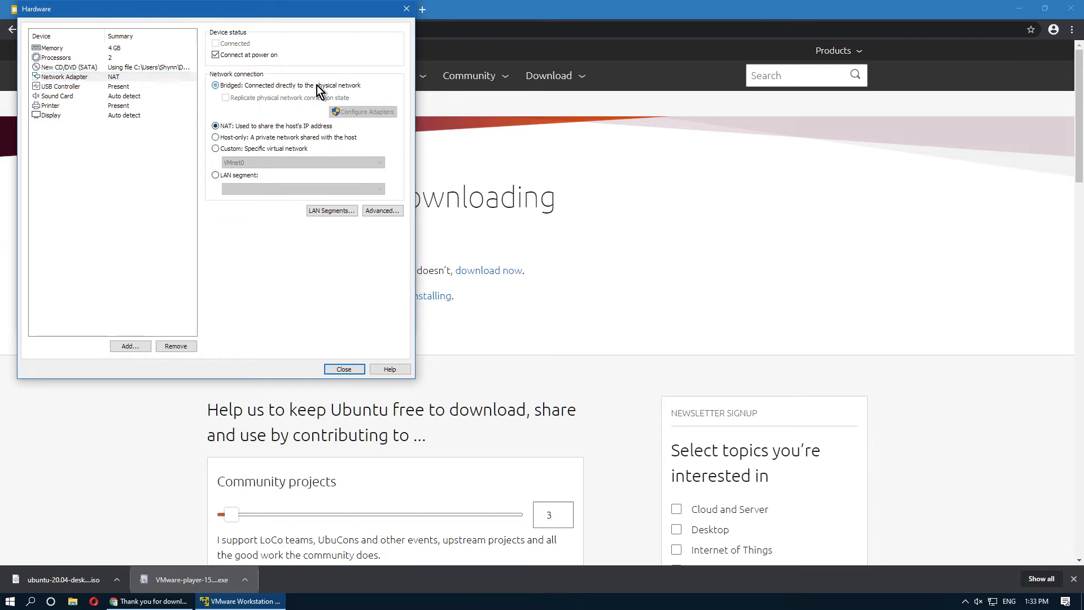
pyautogui.click(269, 128)
# Set display graphics memory to 1 GB, disable power-on after creation, and create the VM.
pyautogui.click(156, 89)
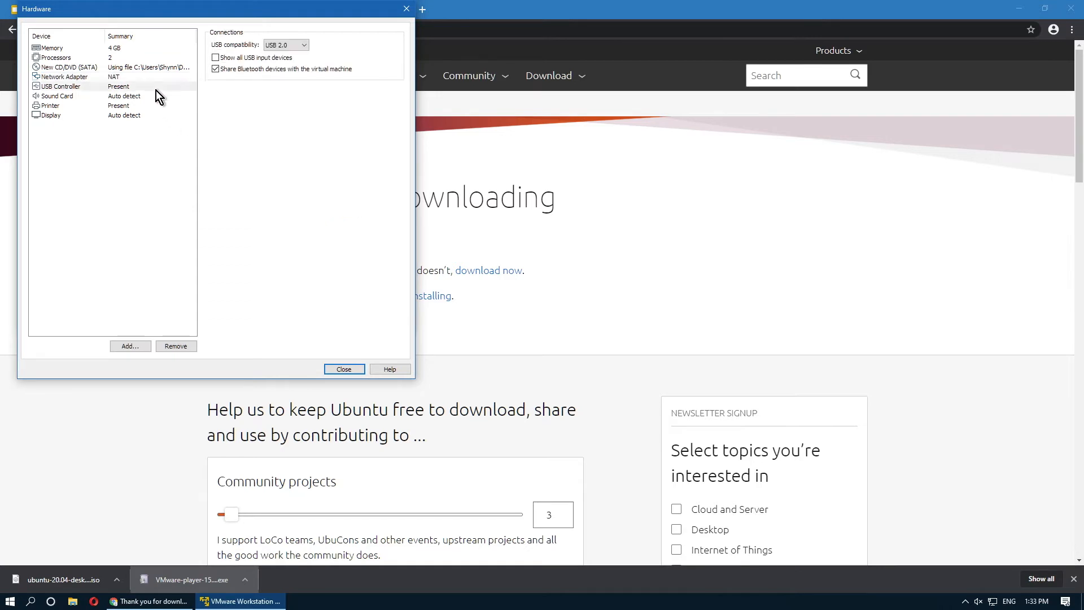
pyautogui.click(151, 96)
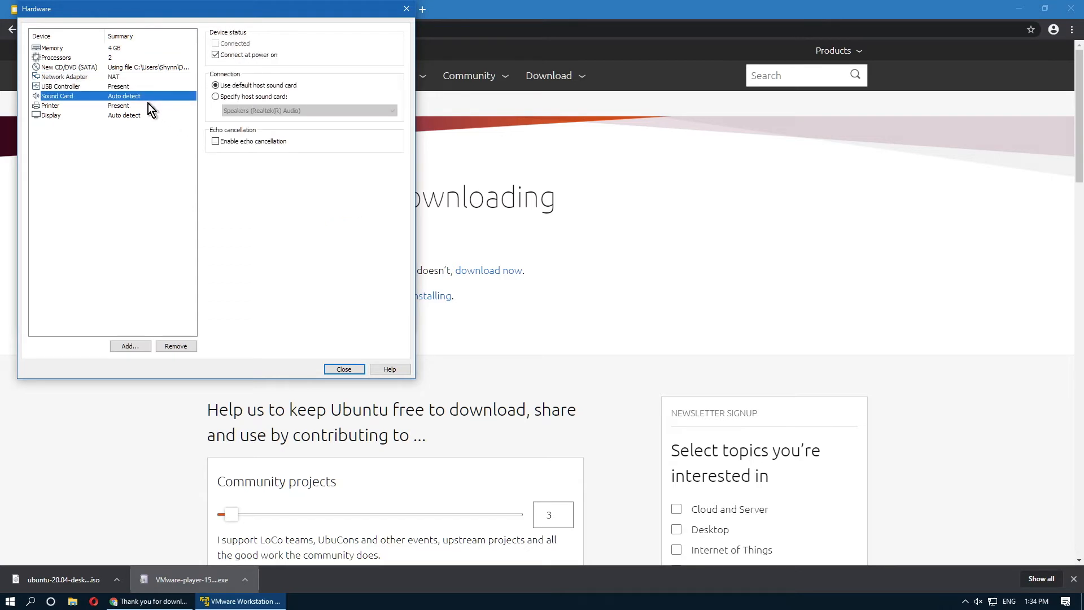
pyautogui.click(148, 104)
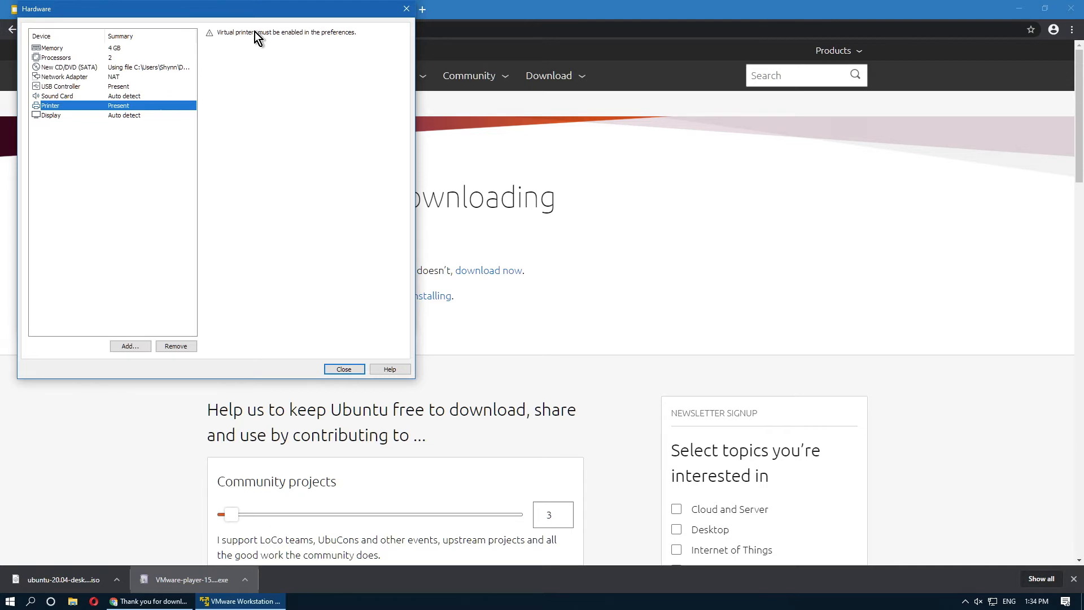
pyautogui.click(143, 116)
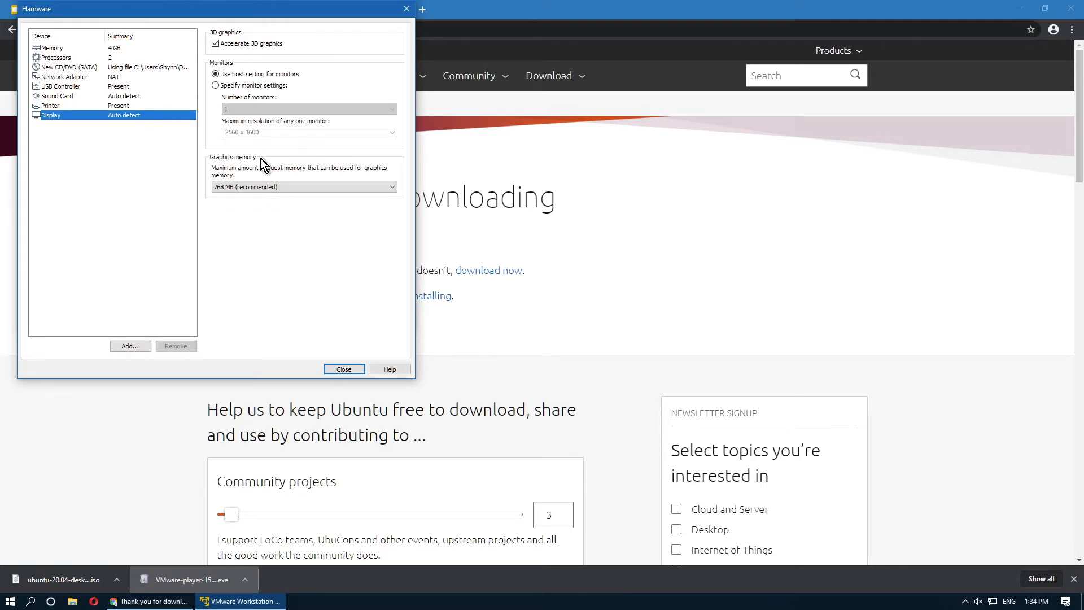
pyautogui.click(272, 190)
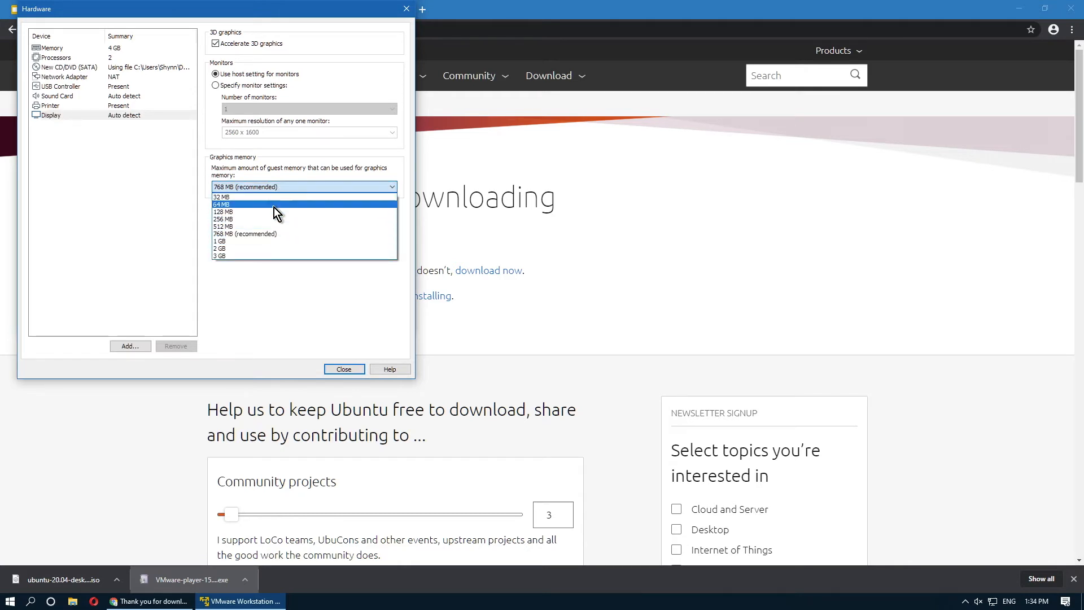
pyautogui.click(275, 240)
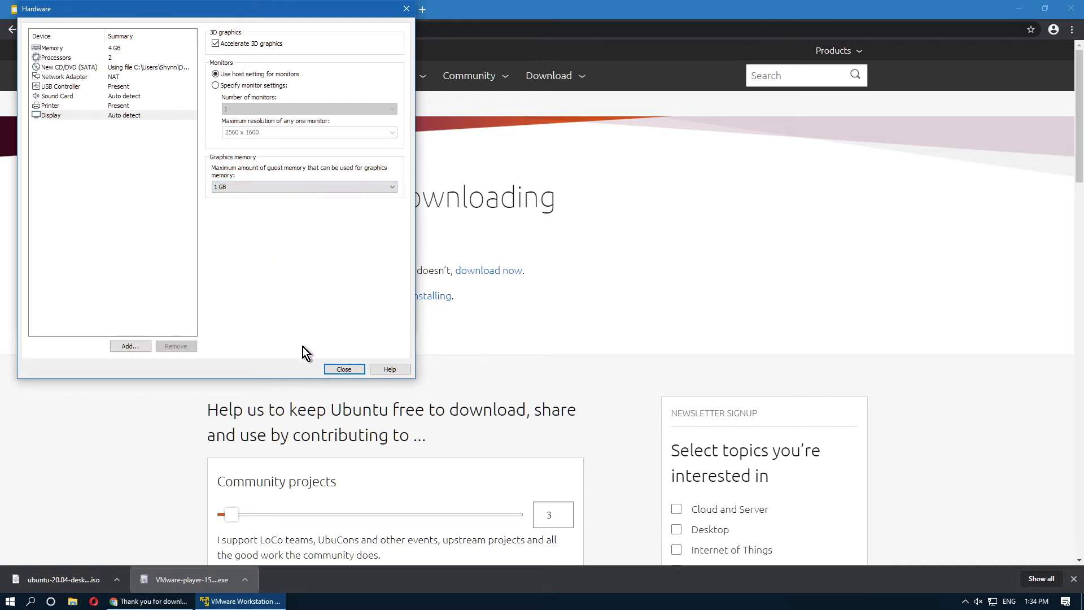
pyautogui.click(343, 368)
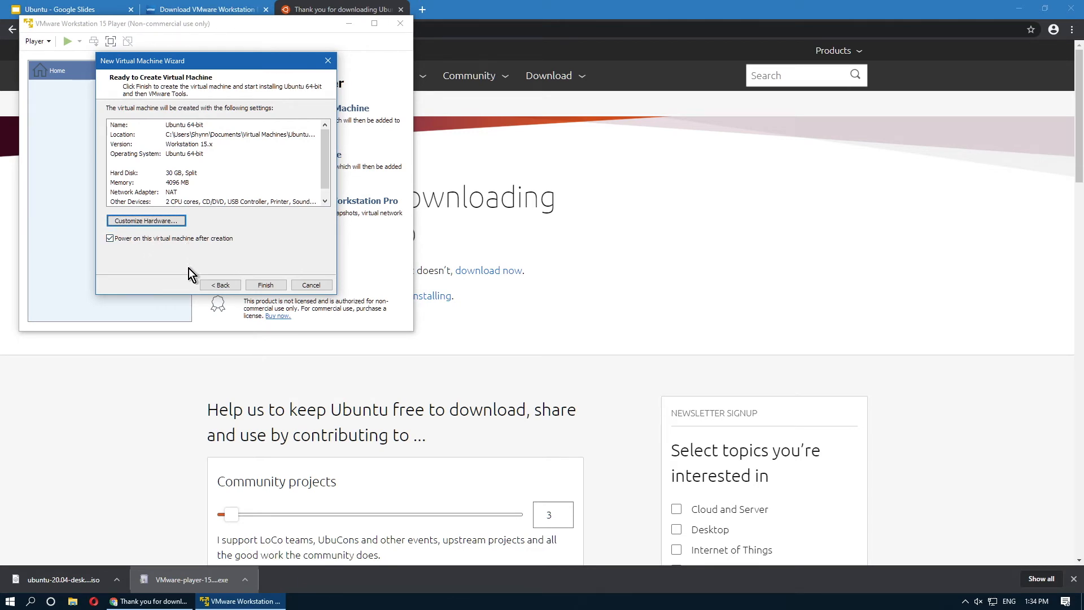
pyautogui.click(147, 238)
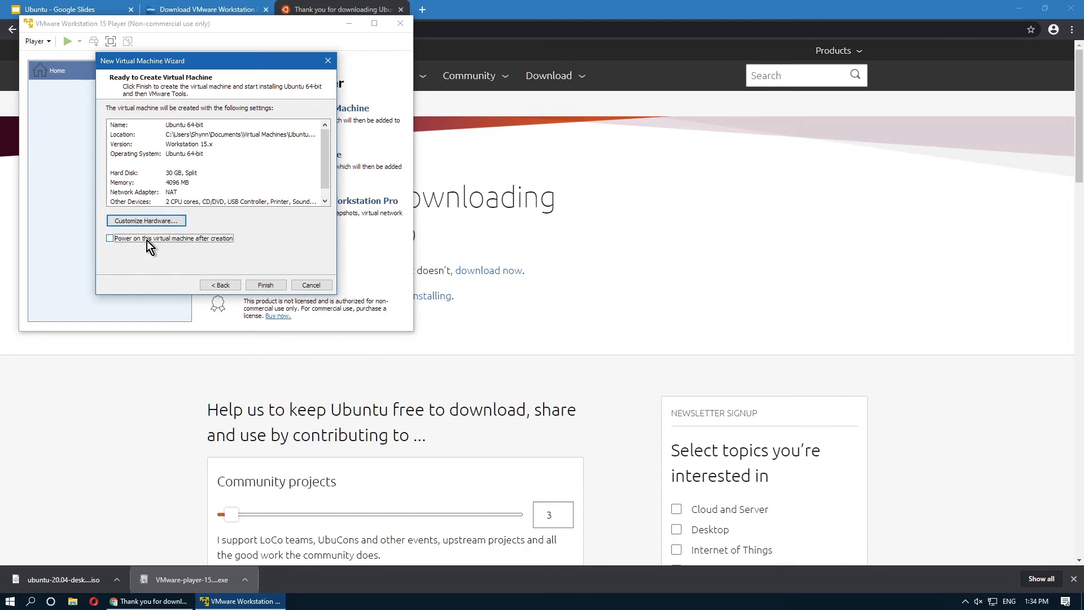
pyautogui.click(254, 286)
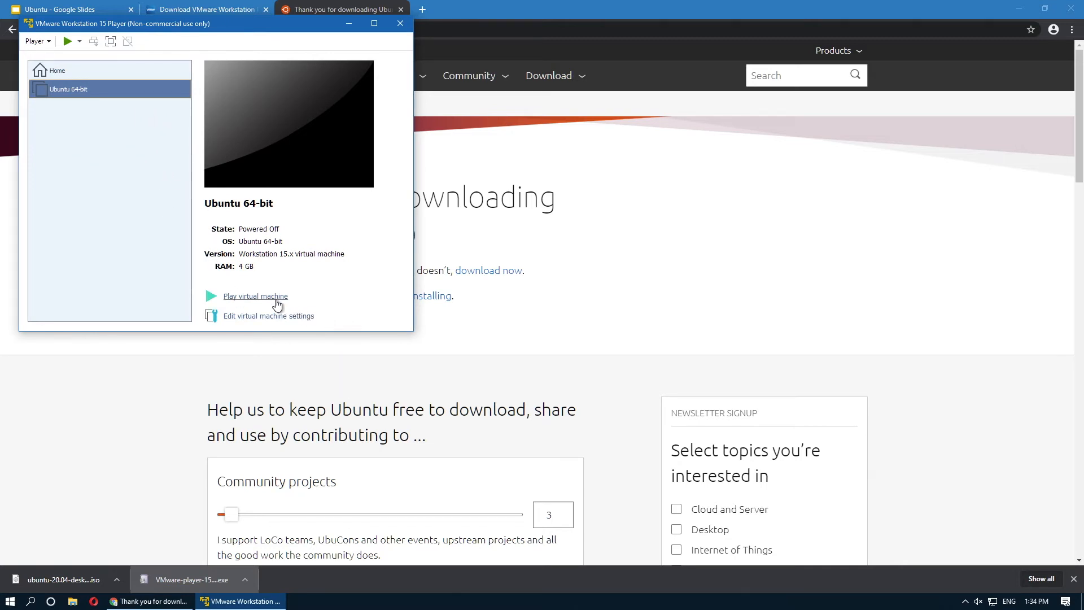
# Power on the Ubuntu VM maximized, download VMware Tools for Linux, and switch to full screen.
pyautogui.click(277, 302)
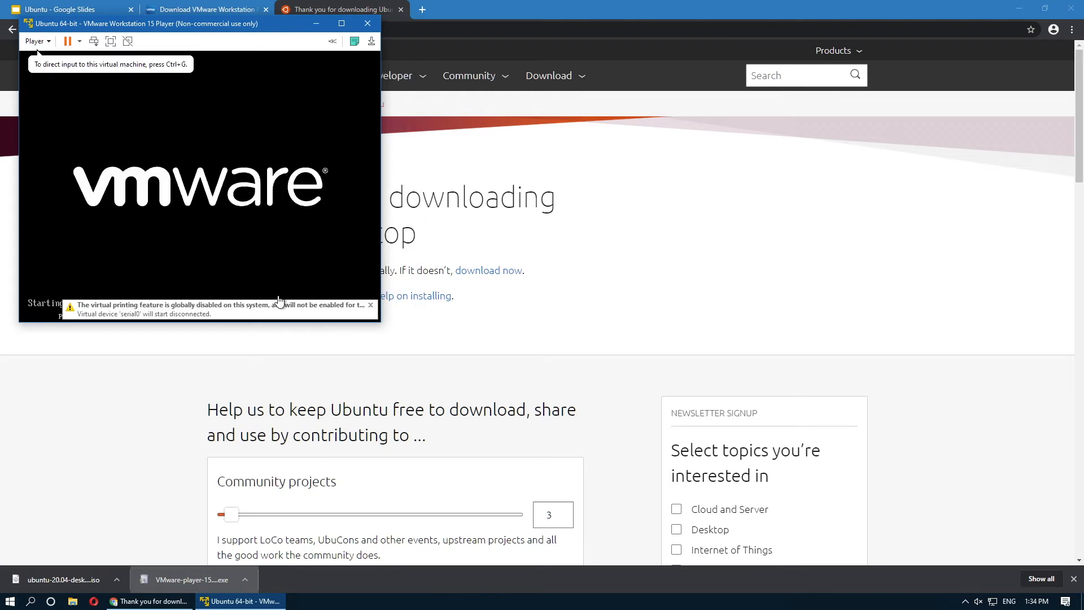
pyautogui.click(390, 29)
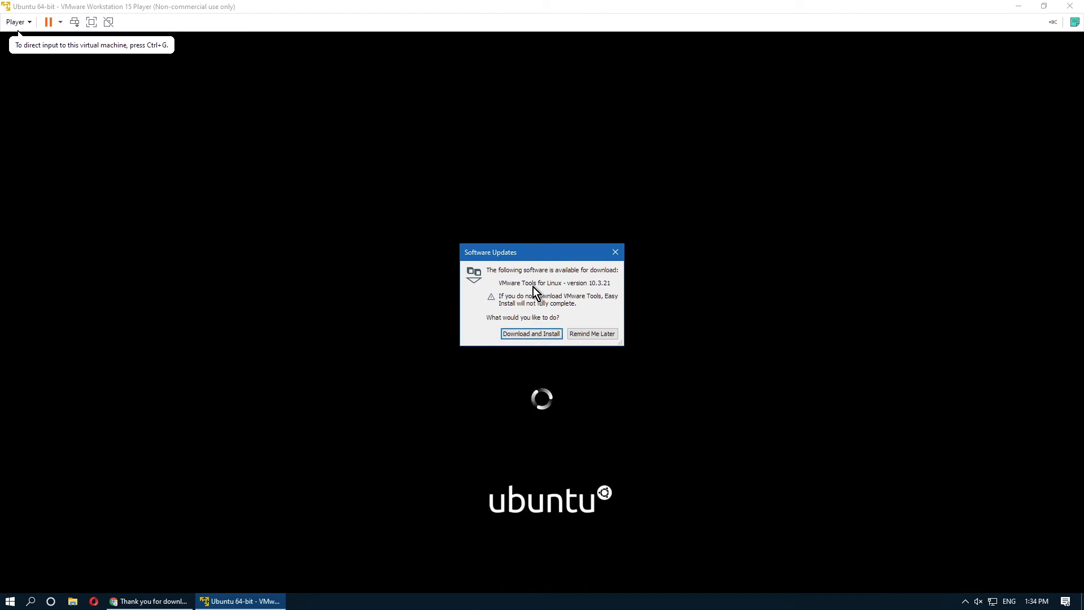
pyautogui.click(544, 336)
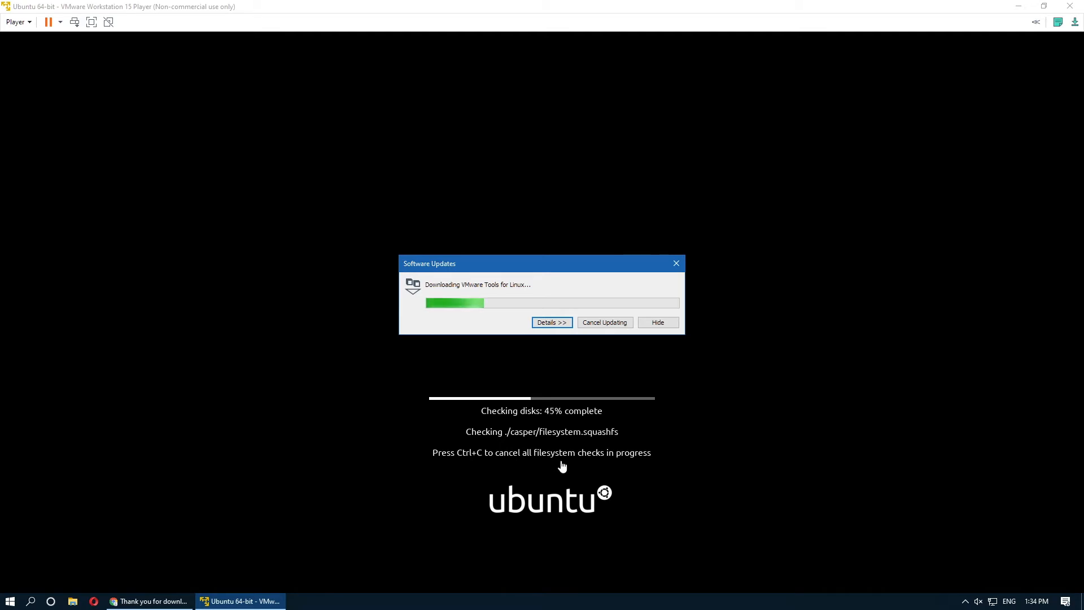
pyautogui.click(651, 358)
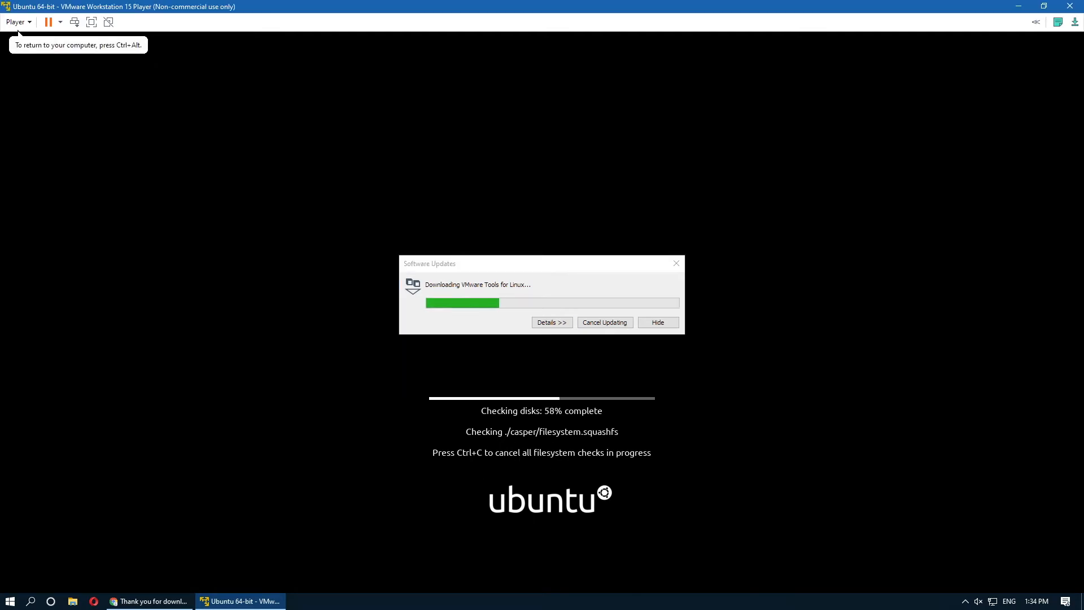
pyautogui.hotkey('ctrl', 'alt')
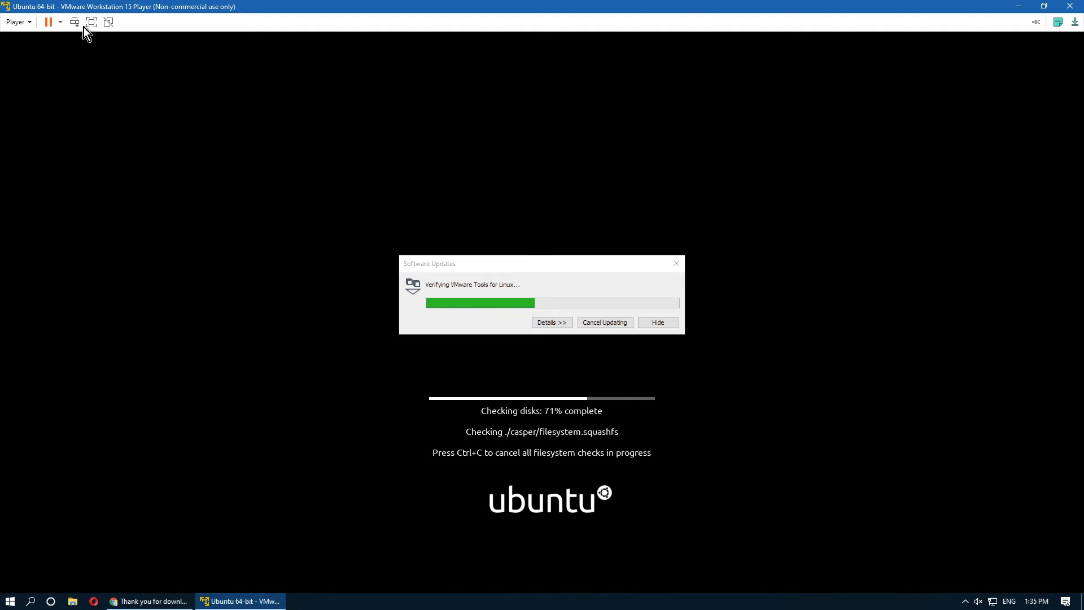
pyautogui.click(85, 25)
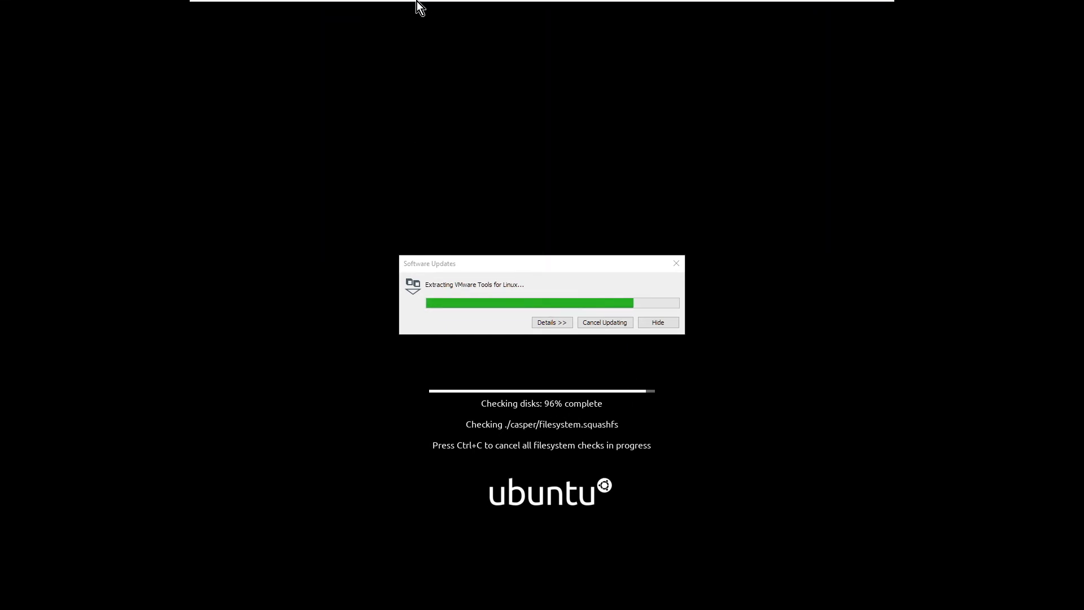
pyautogui.moveTo(418, 1)
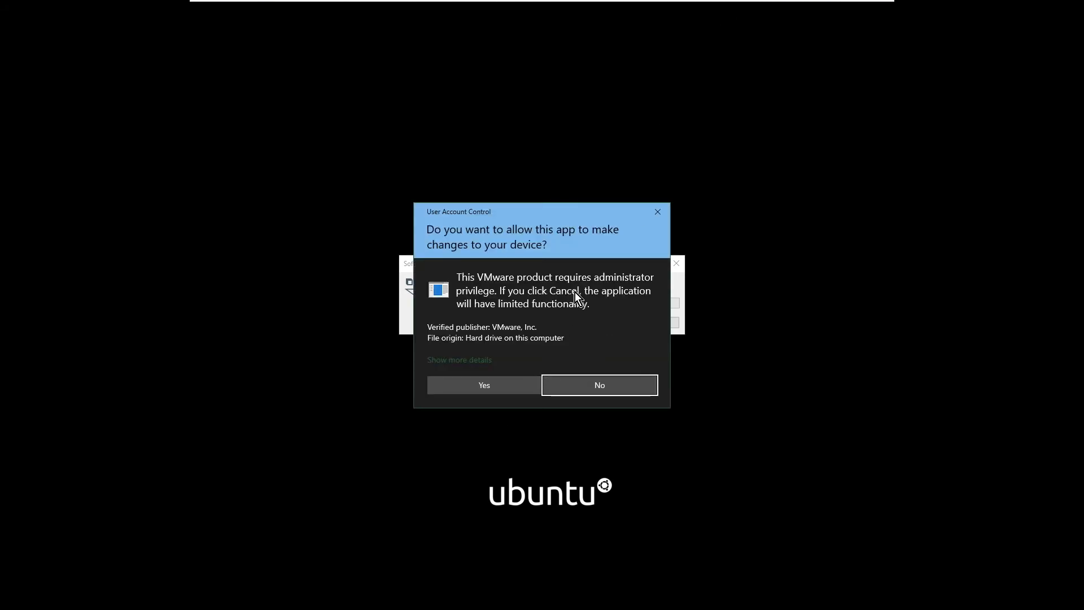
# Allow VMware administrator privileges on the User Account Control prompt.
pyautogui.click(520, 387)
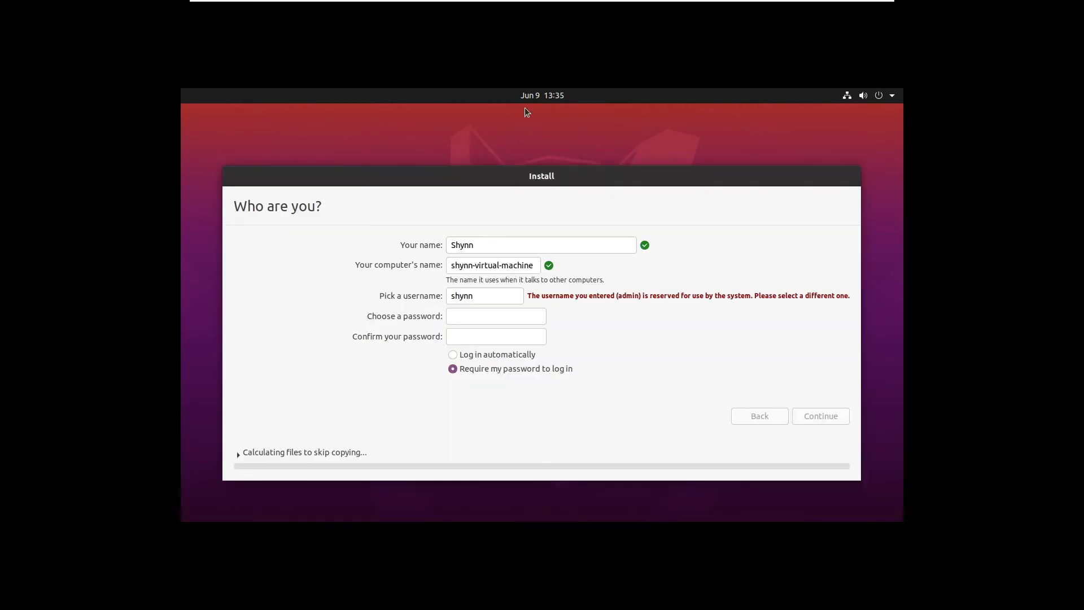
# Edit the username, enter and confirm the account password, and enable automatic login.
pyautogui.click(518, 242)
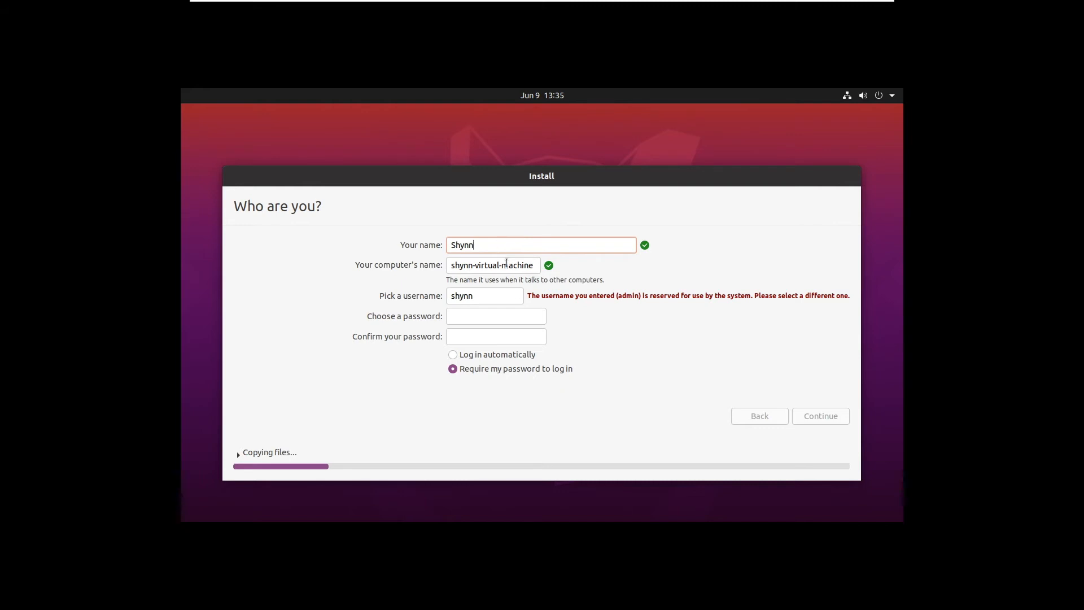
pyautogui.moveTo(504, 295); pyautogui.dragTo(408, 300)
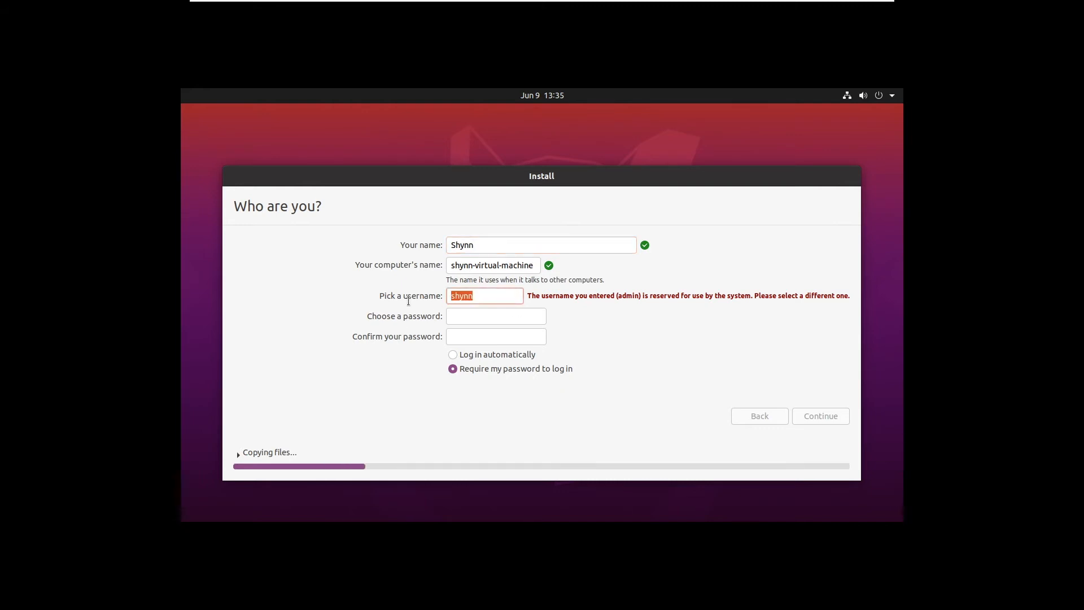
pyautogui.click(740, 295)
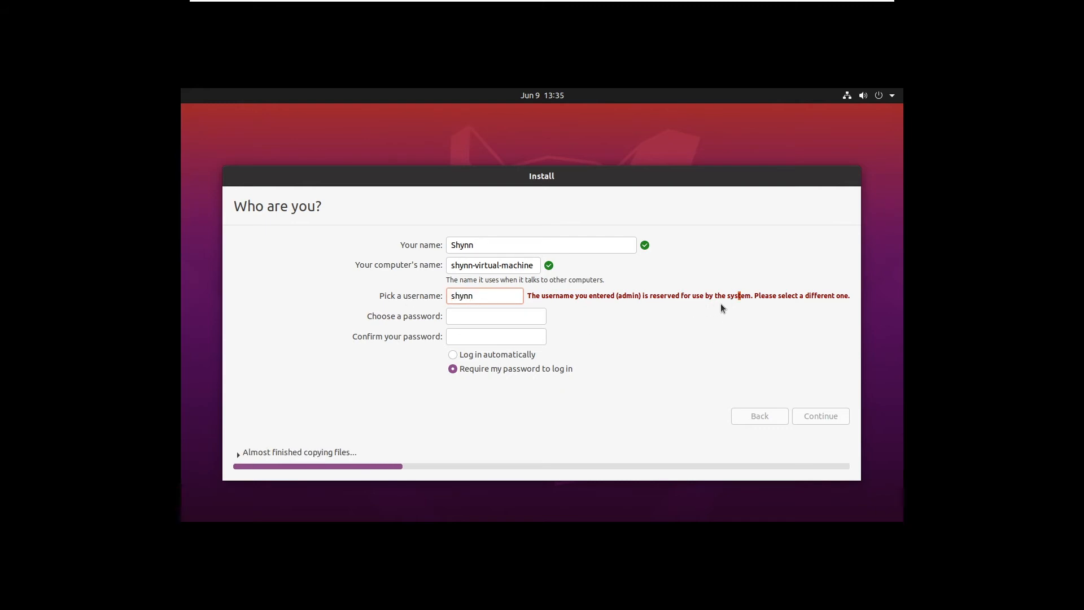
pyautogui.moveTo(508, 295); pyautogui.dragTo(399, 294)
pyautogui.press('Tab')
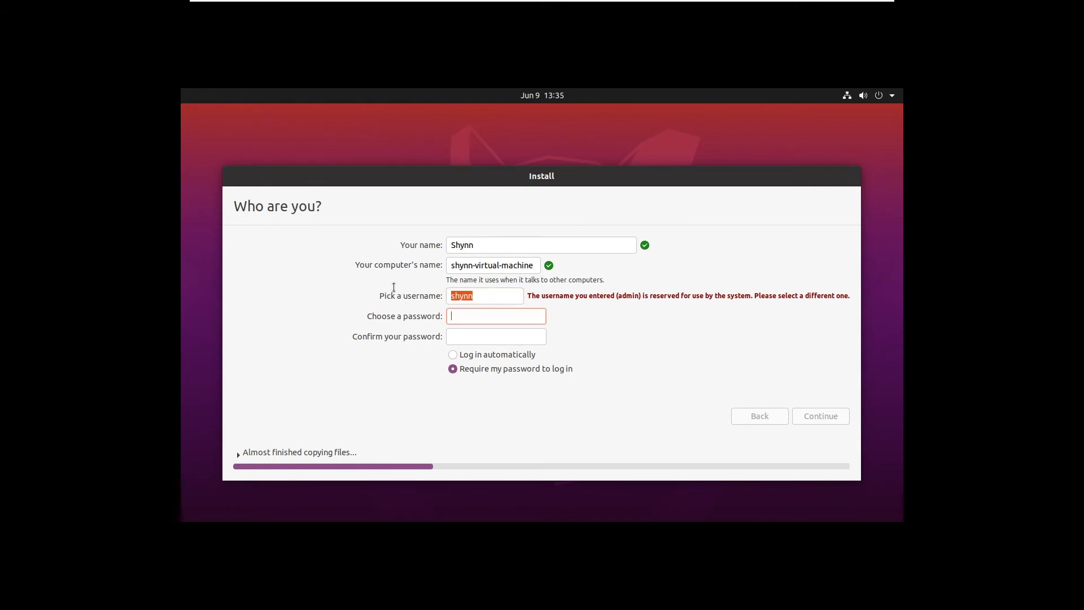
pyautogui.write('●●●●●')
pyautogui.press('Tab')
pyautogui.write('●●●●●')
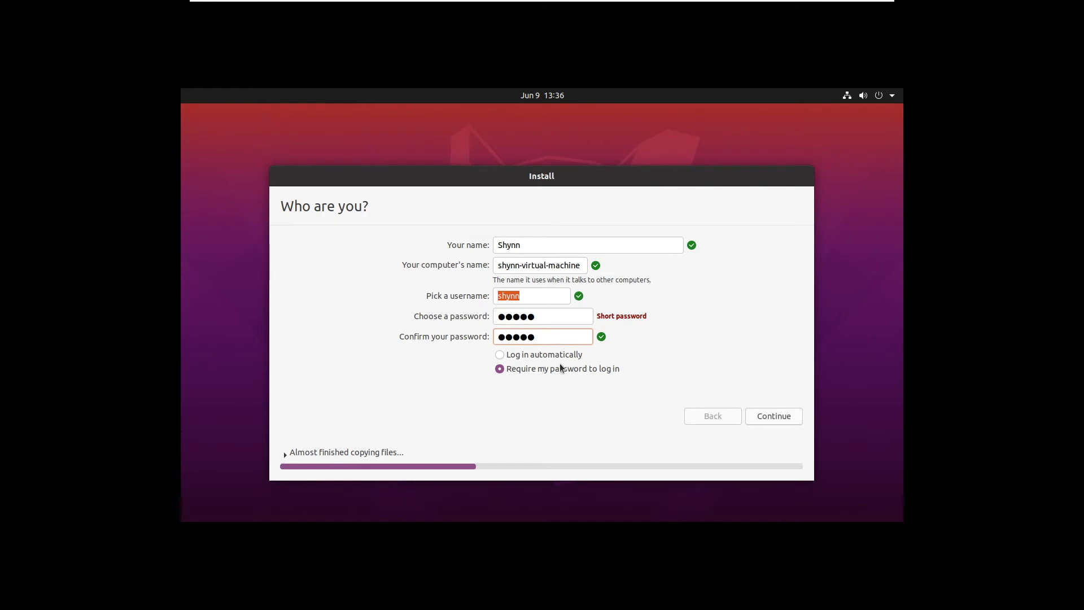
pyautogui.click(547, 356)
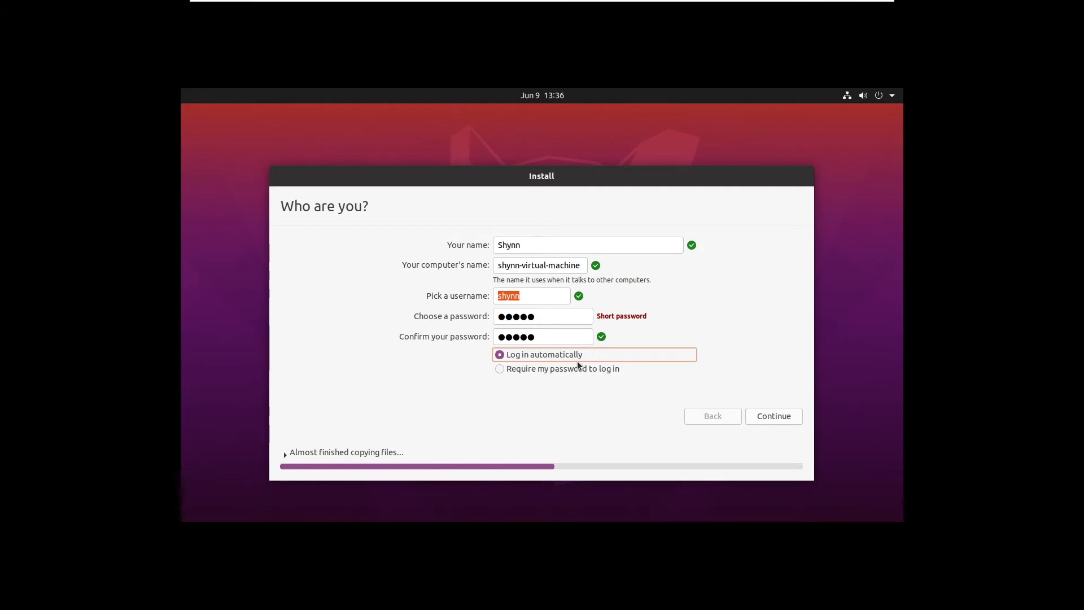
pyautogui.click(757, 417)
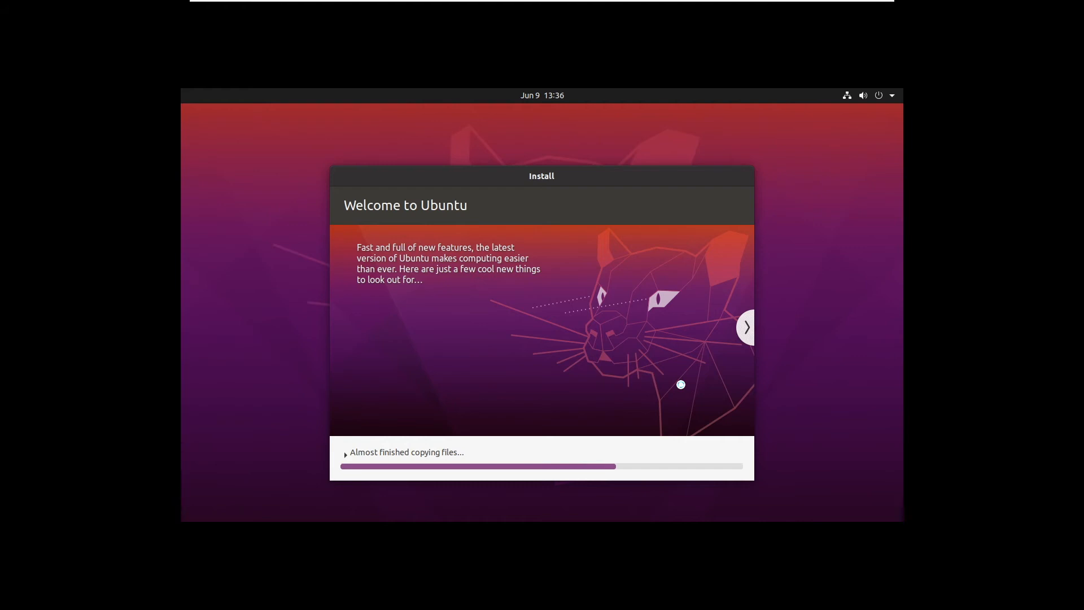
# Page through the installer slideshow from Find even more software to Help and support.
pyautogui.click(747, 337)
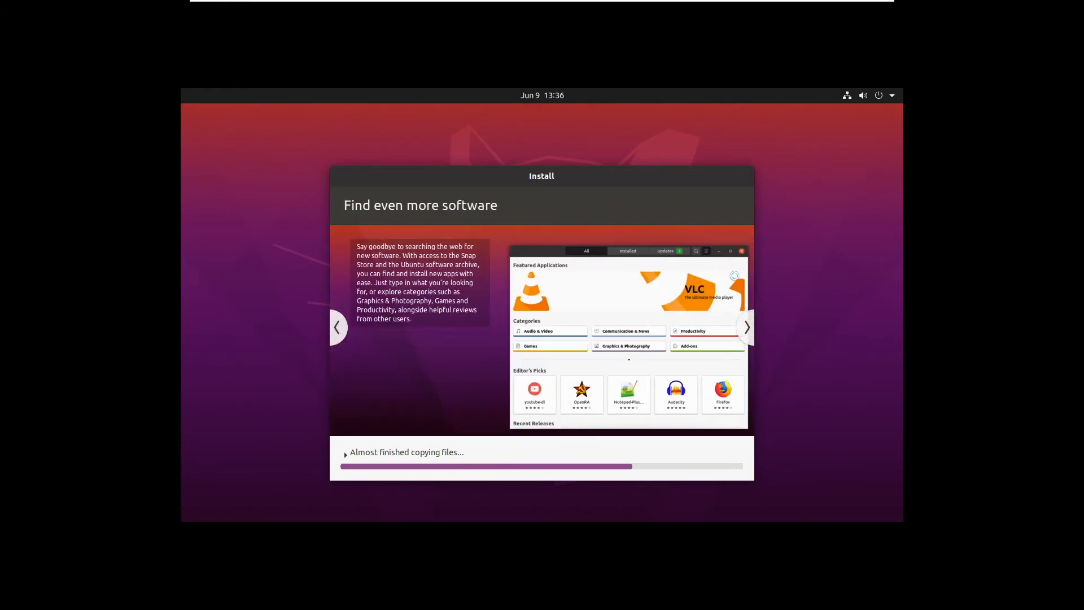
pyautogui.click(745, 326)
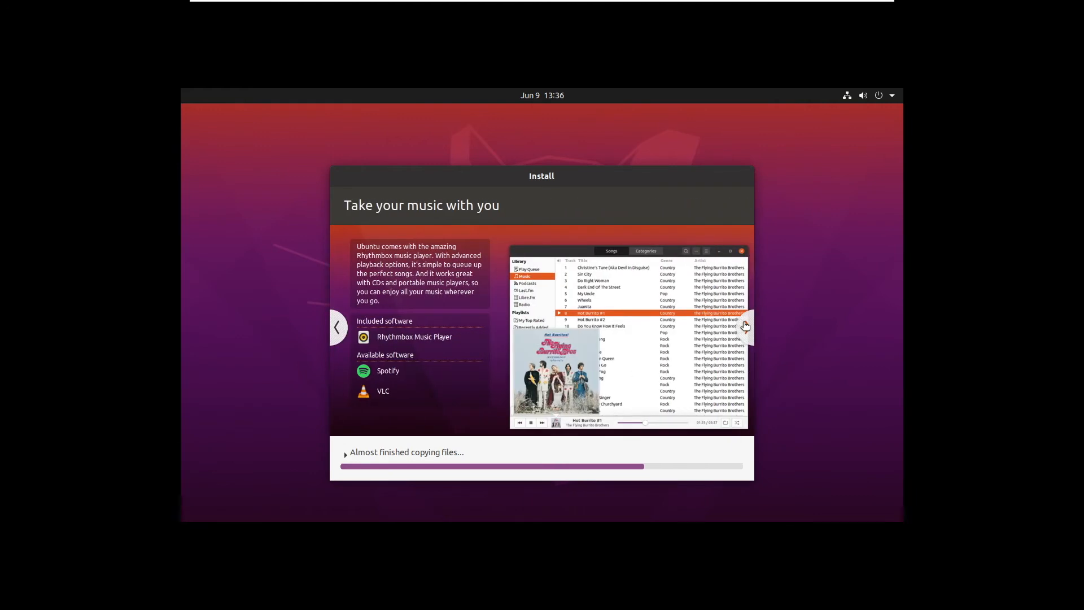
pyautogui.click(745, 326)
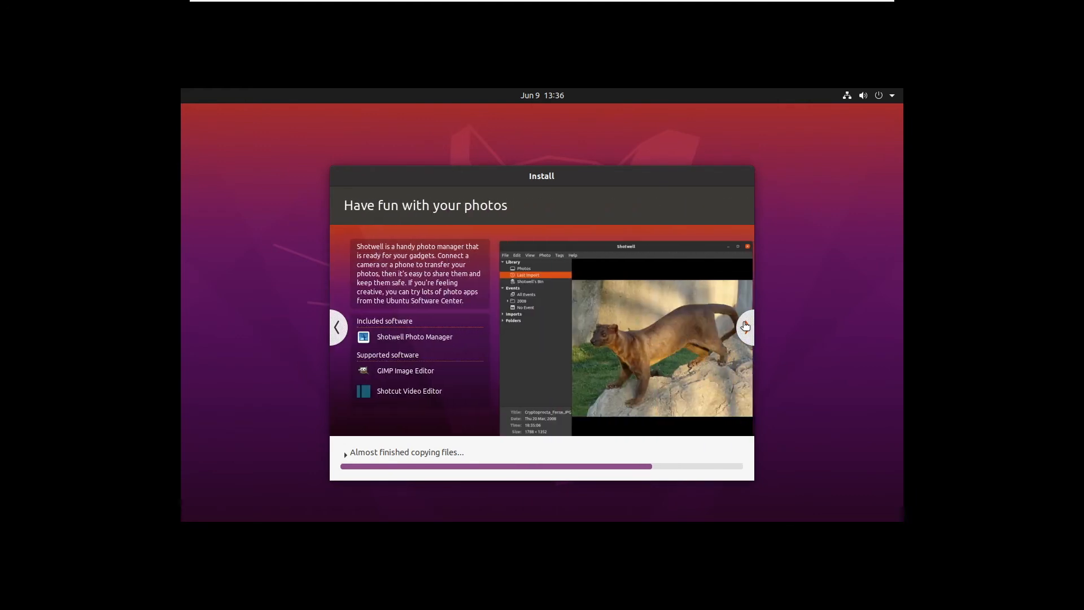
pyautogui.click(745, 325)
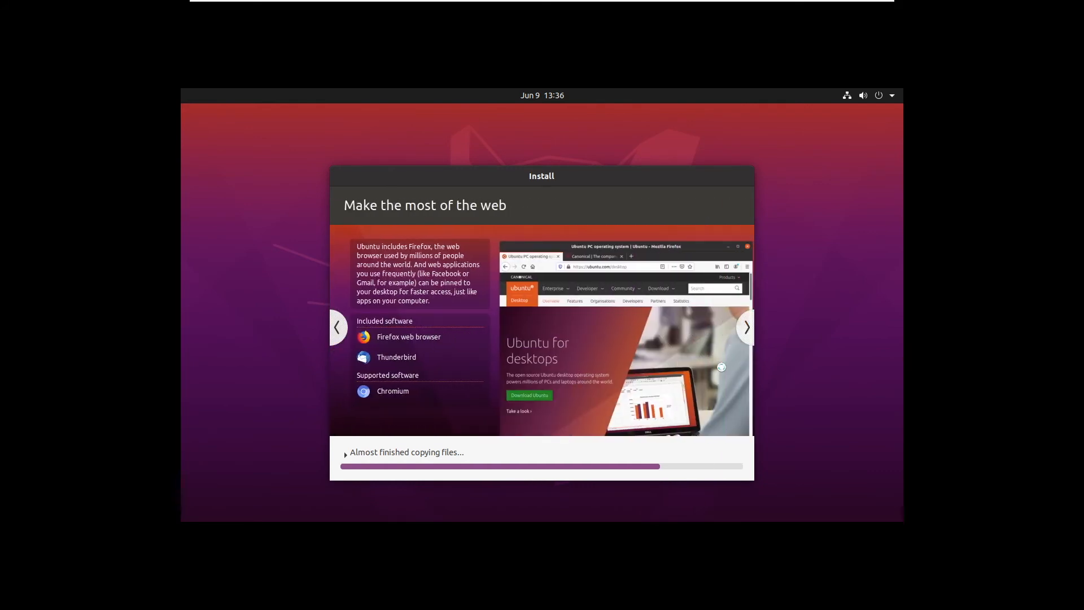
pyautogui.click(739, 335)
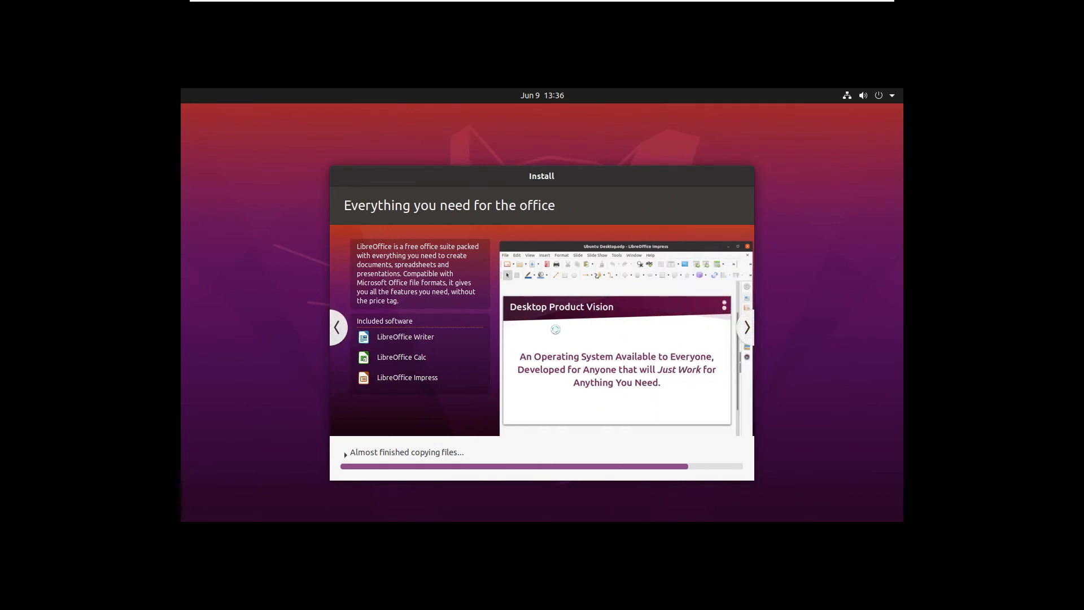
pyautogui.click(745, 329)
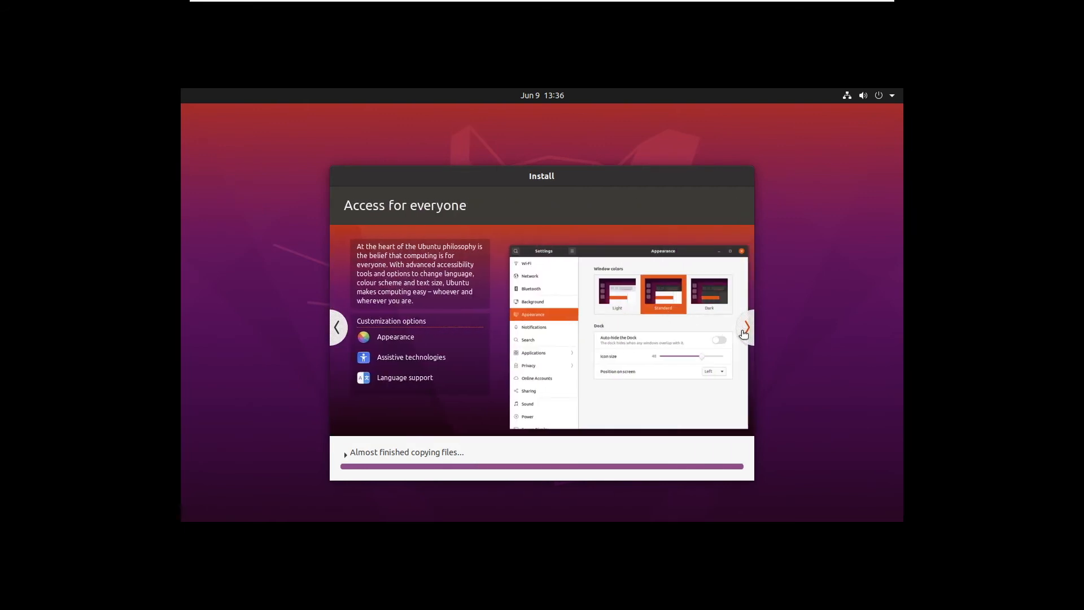
pyautogui.click(743, 332)
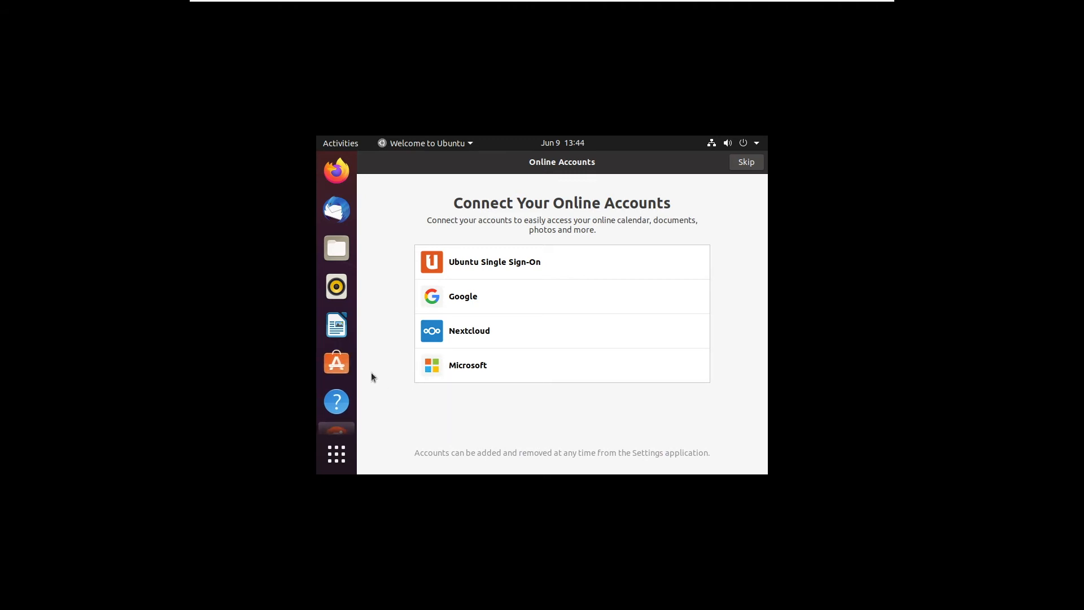
# Toggle full screen off and back on, then skip online accounts and Livepatch.
pyautogui.moveTo(358, 5)
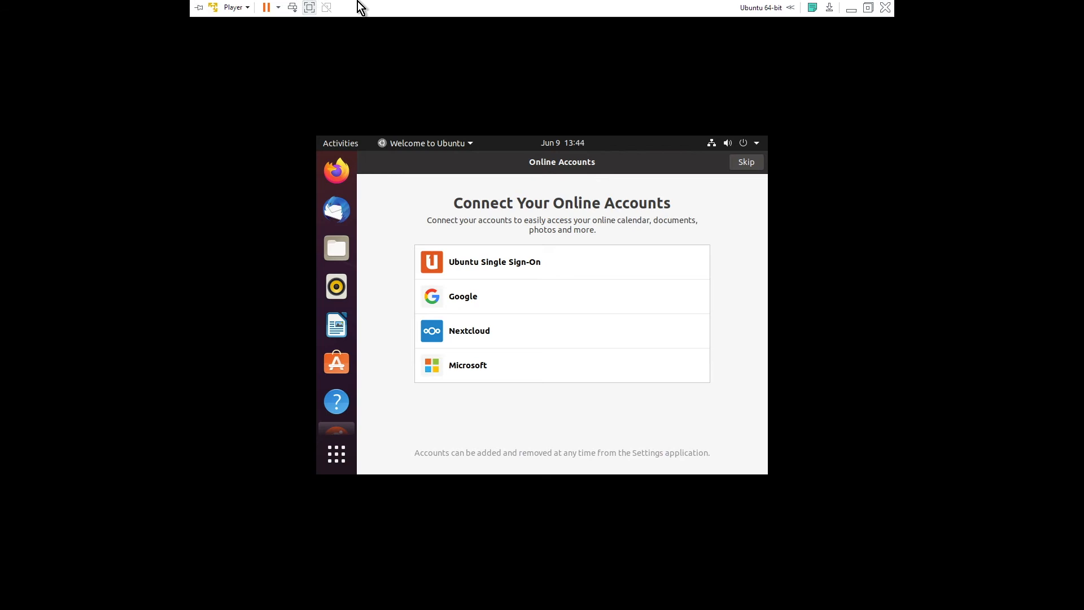
pyautogui.click(310, 11)
pyautogui.click(86, 19)
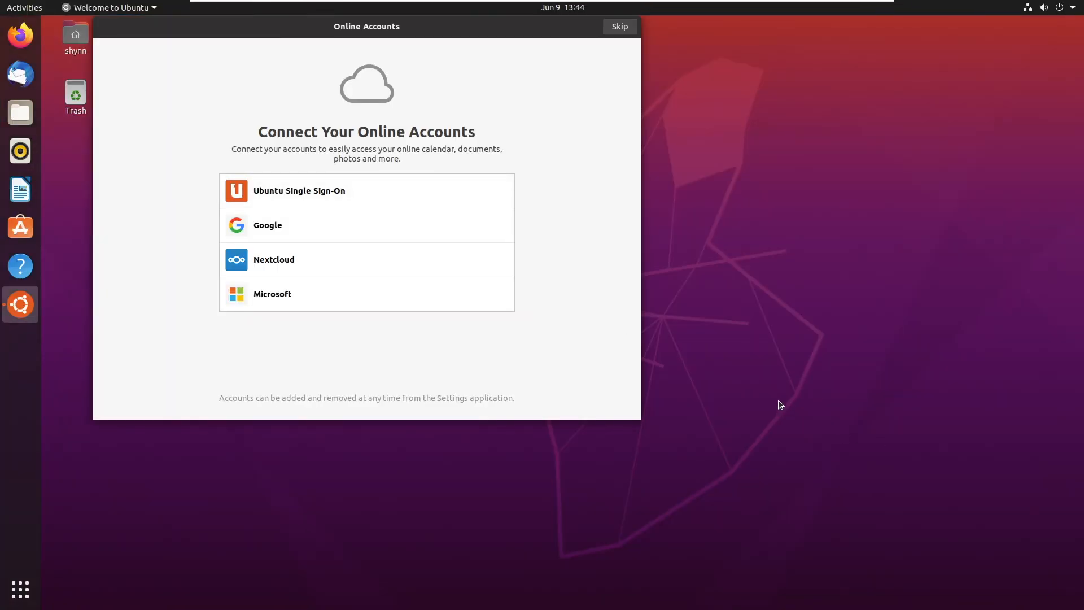
pyautogui.click(619, 27)
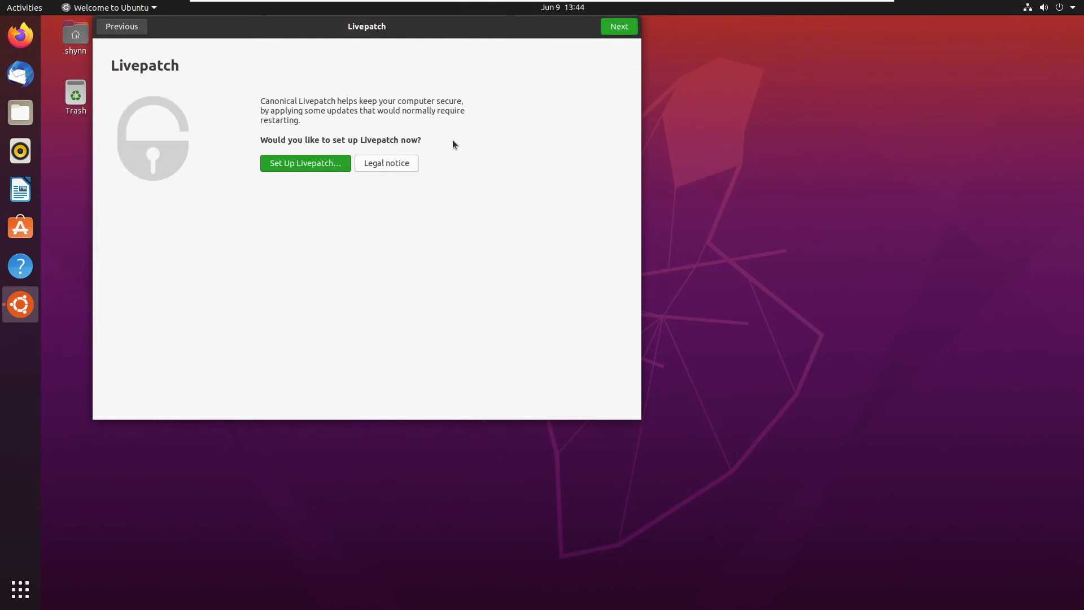
pyautogui.click(621, 26)
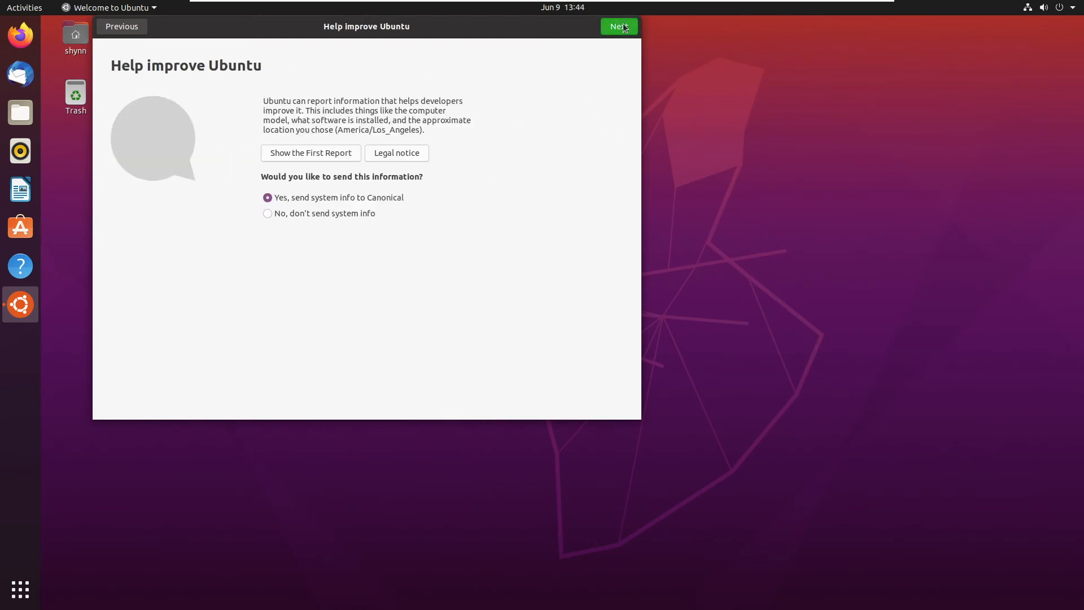
# Pass Help improve Ubuntu and Privacy with location off, browse suggested apps, and finish the welcome.
pyautogui.click(625, 27)
pyautogui.click(625, 32)
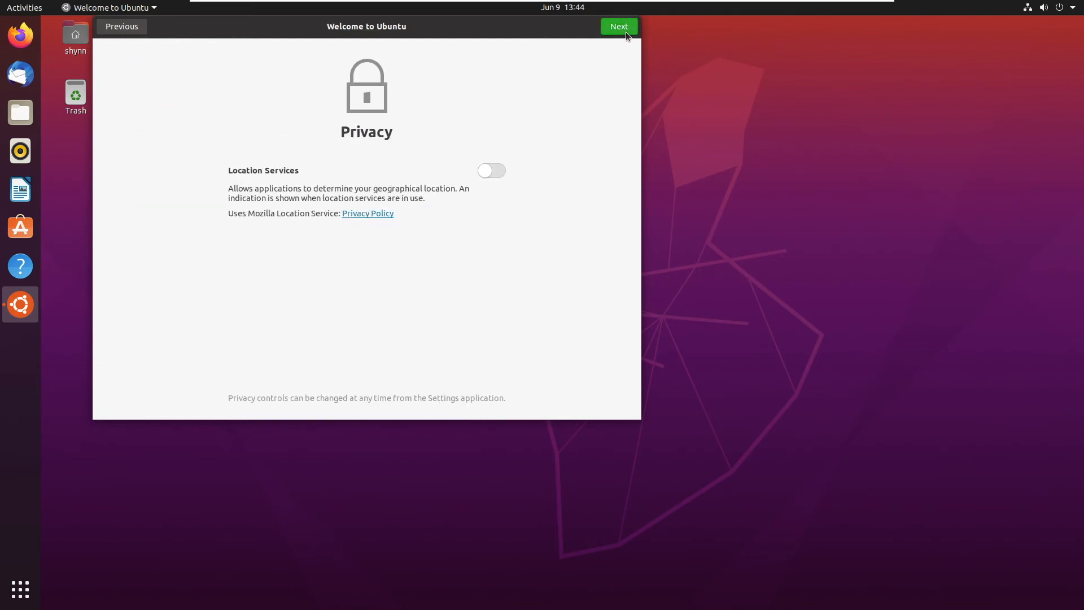
pyautogui.click(608, 30)
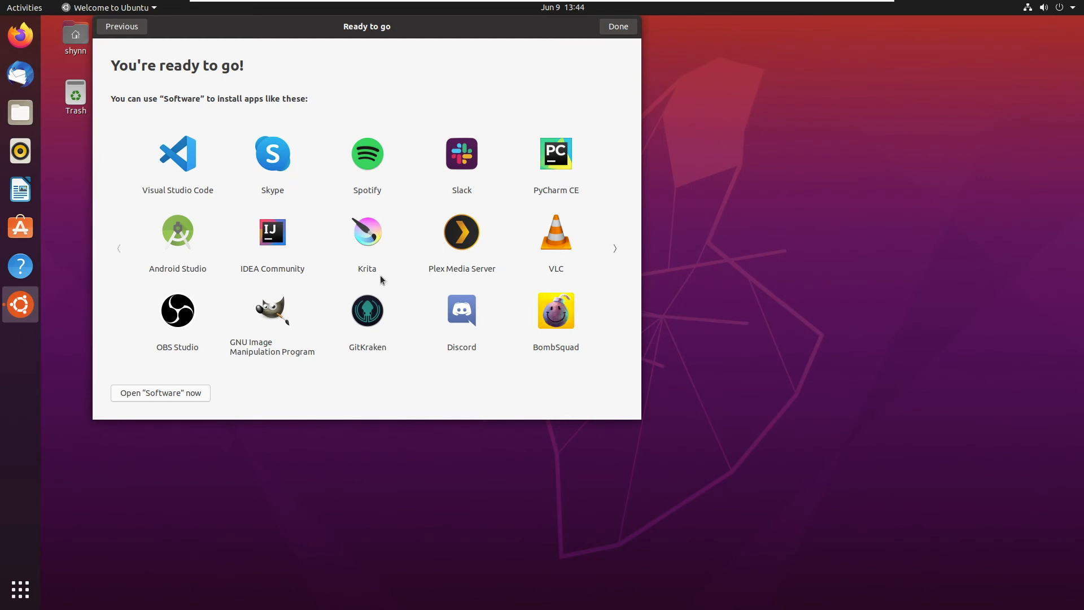
pyautogui.click(615, 252)
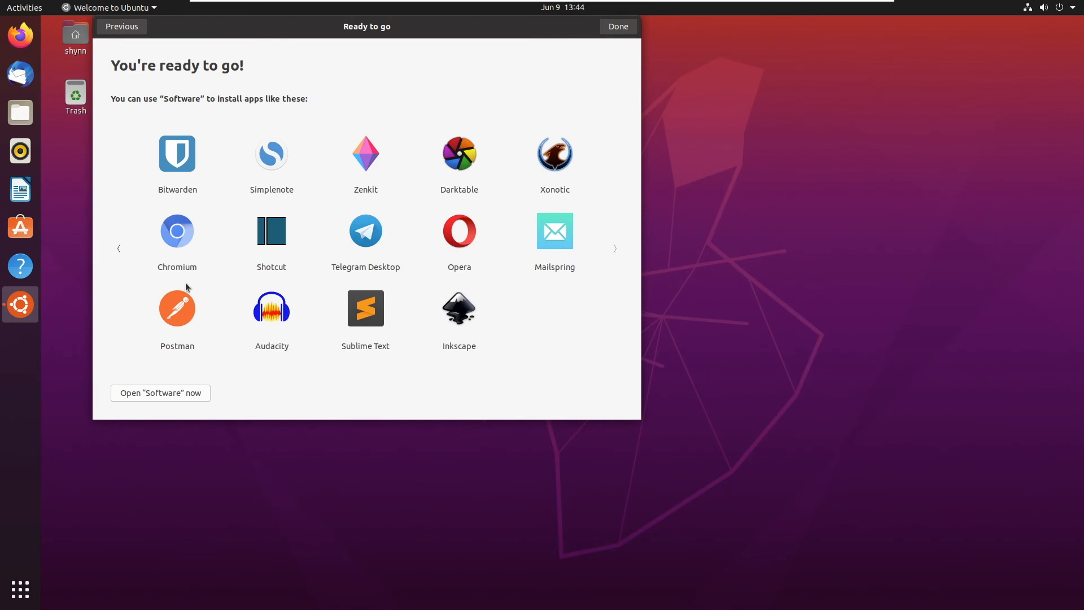
pyautogui.click(118, 248)
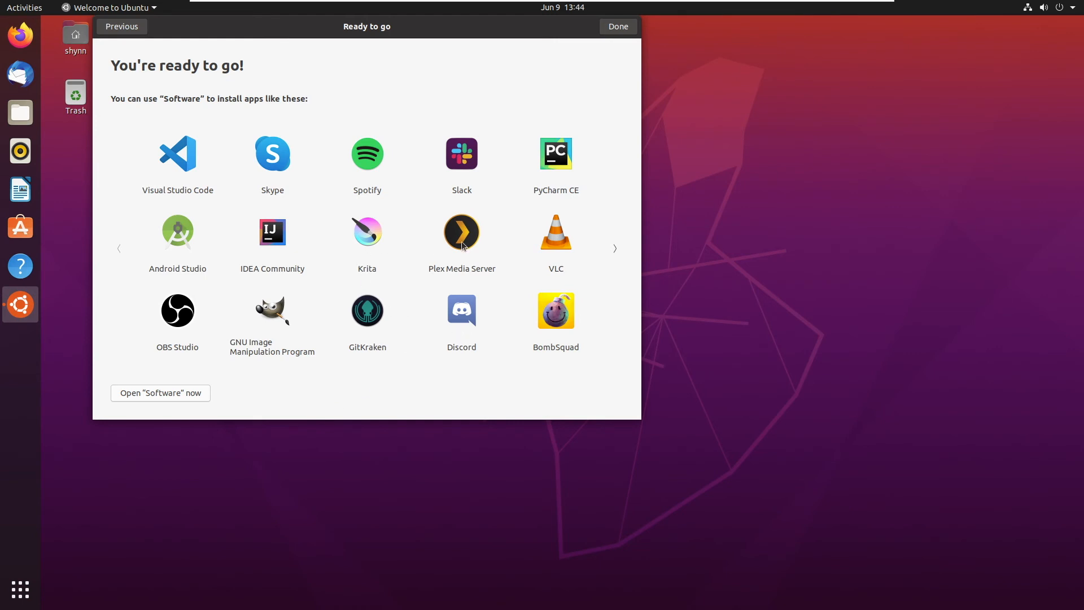
pyautogui.click(150, 393)
pyautogui.click(618, 26)
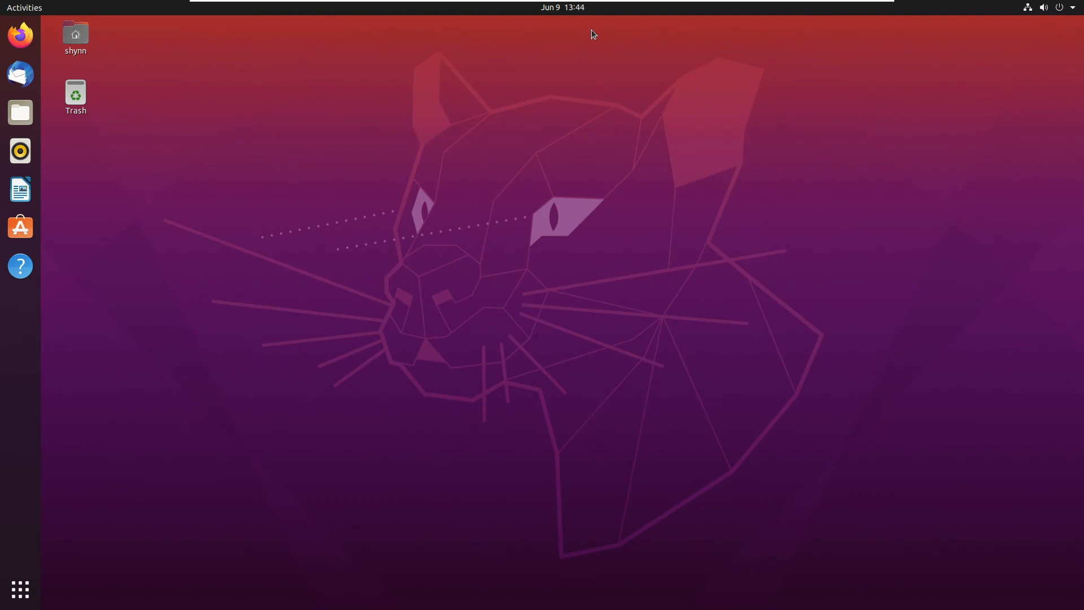
pyautogui.hotkey('ctrl', 'alt', 't')
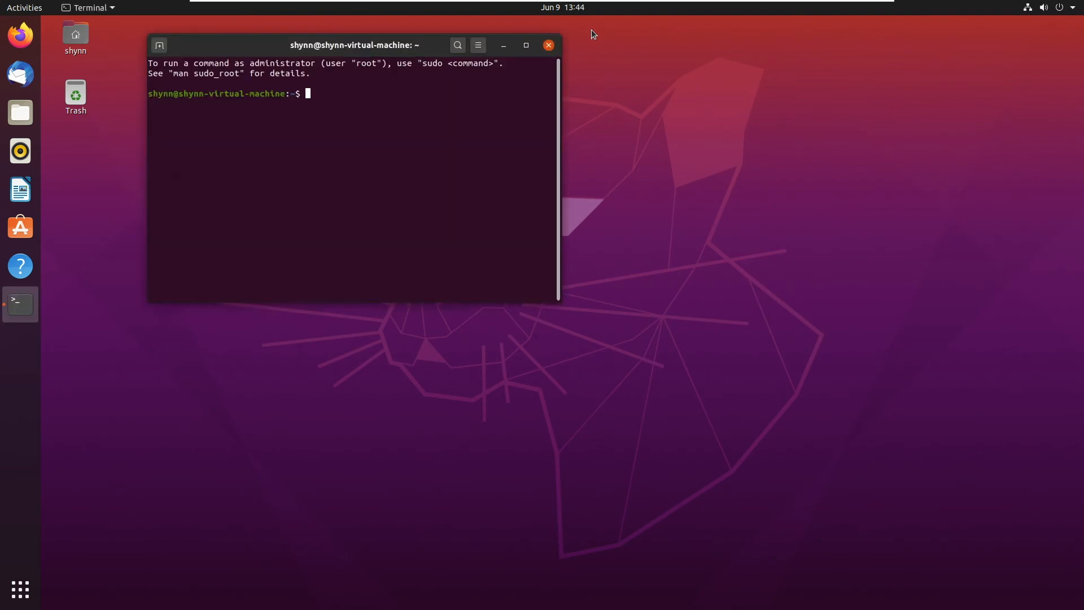
pyautogui.write('ping www.google.com')
pyautogui.press('Return')
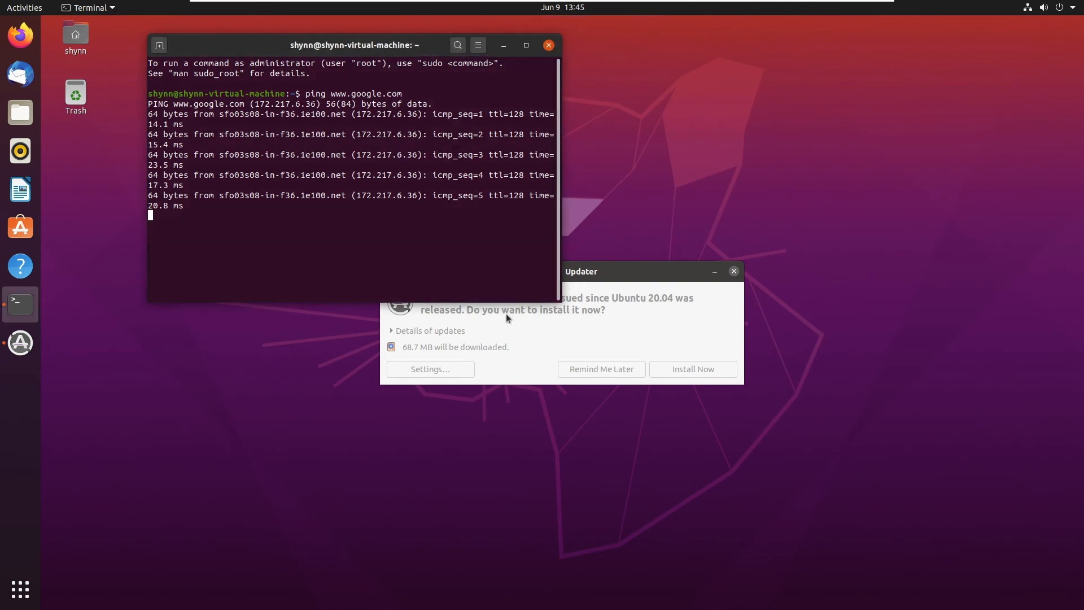
# Postpone the software updates, stop the ping to see its statistics, and close the terminal.
pyautogui.click(612, 283)
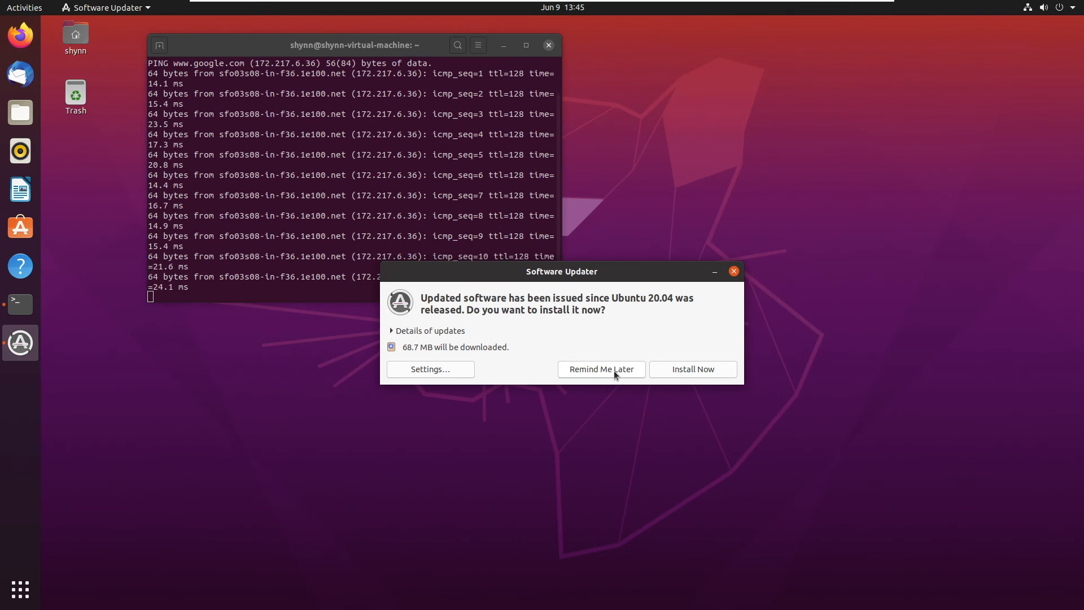
pyautogui.click(614, 370)
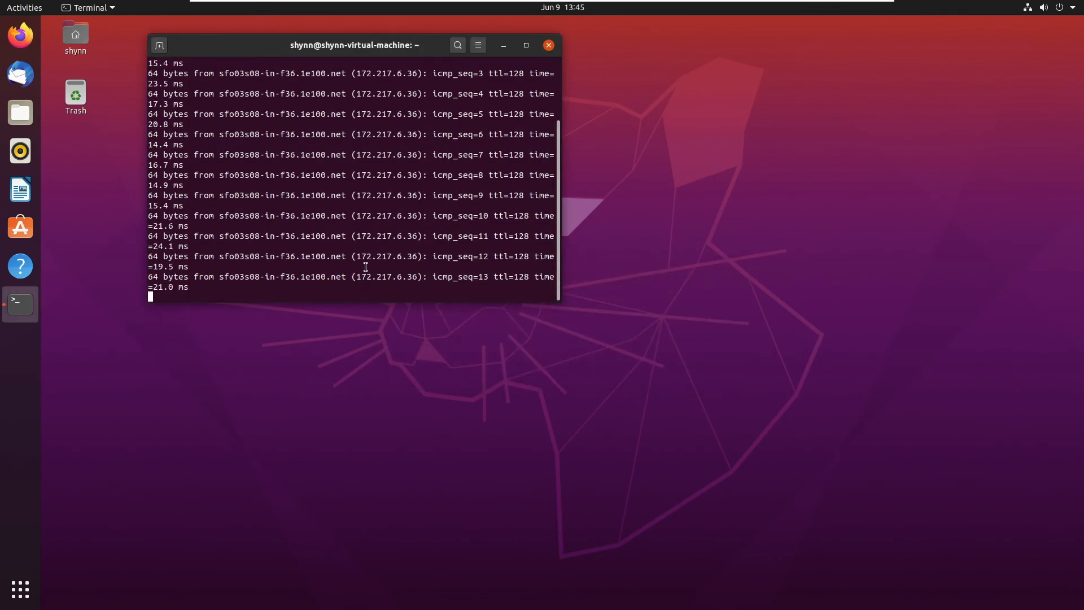
pyautogui.hotkey('ctrl', 'c')
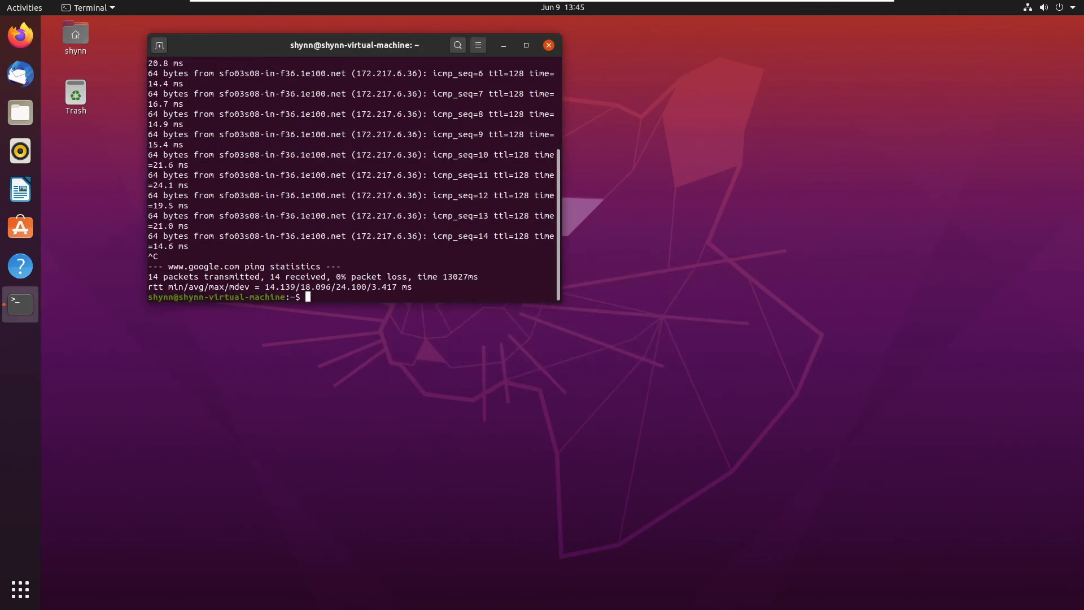
pyautogui.click(548, 45)
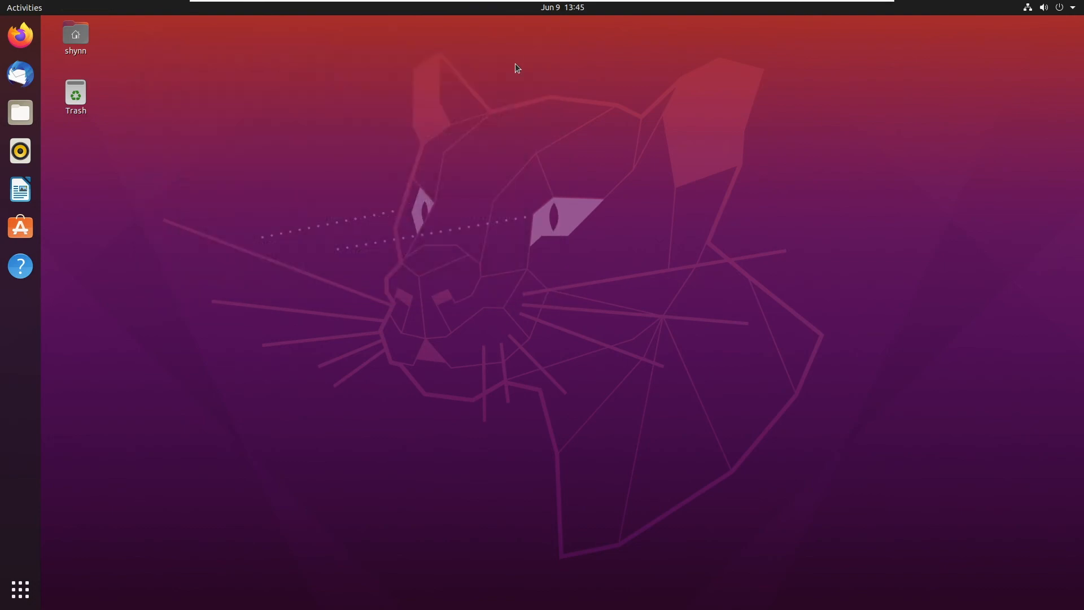
pyautogui.press('super')
# Open Settings' About page and select the processor i5-8600K and its core count 2.
pyautogui.write('sett')
pyautogui.click(486, 84)
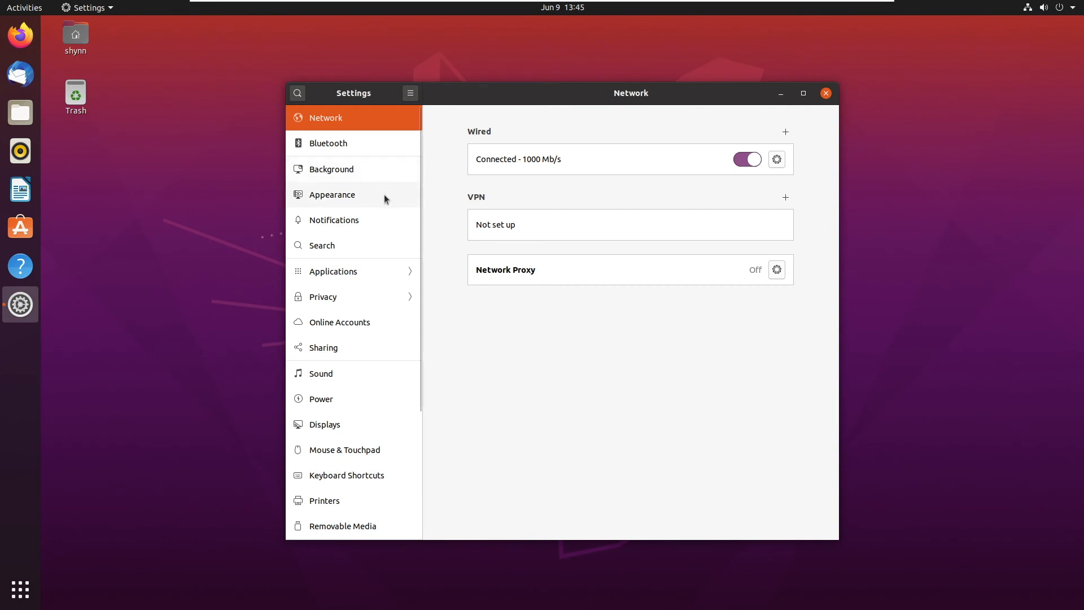
pyautogui.scroll(-5, 378, 341)
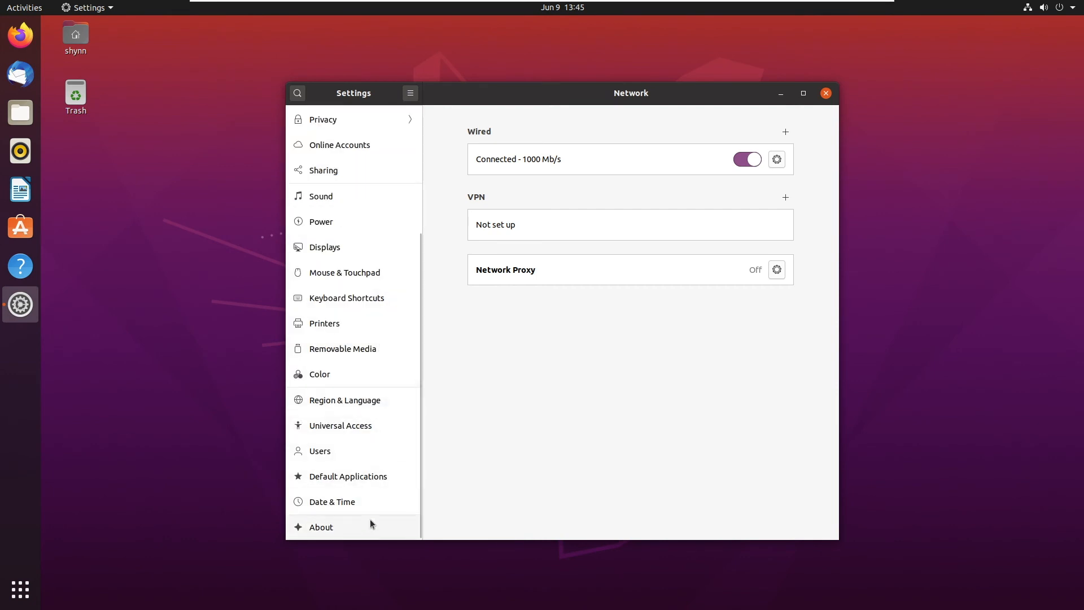
pyautogui.click(340, 528)
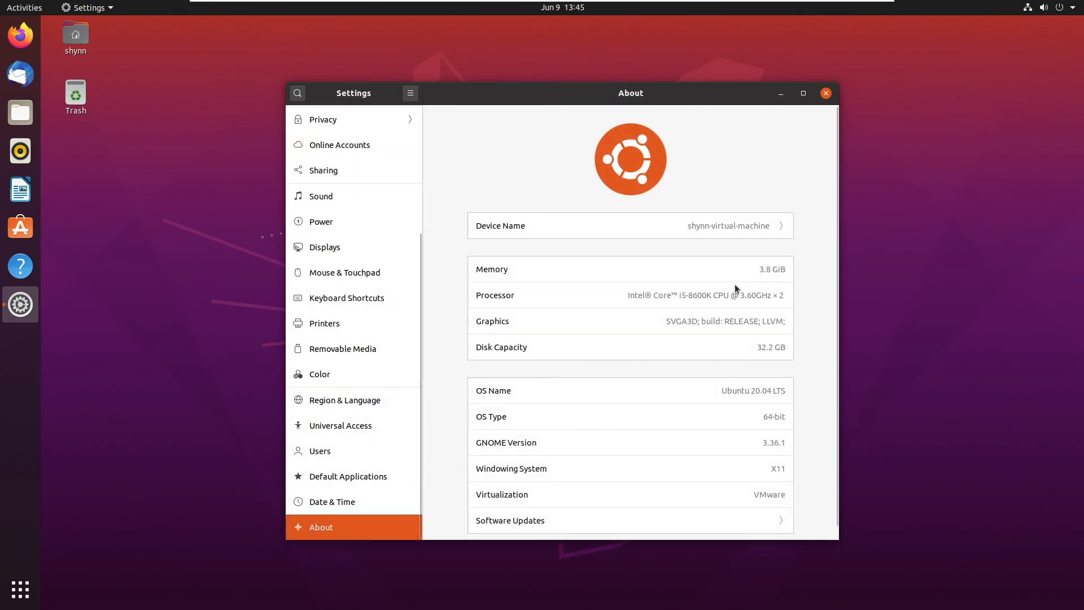
pyautogui.moveTo(679, 297); pyautogui.dragTo(709, 299)
pyautogui.click(709, 299)
pyautogui.moveTo(785, 294); pyautogui.dragTo(775, 296)
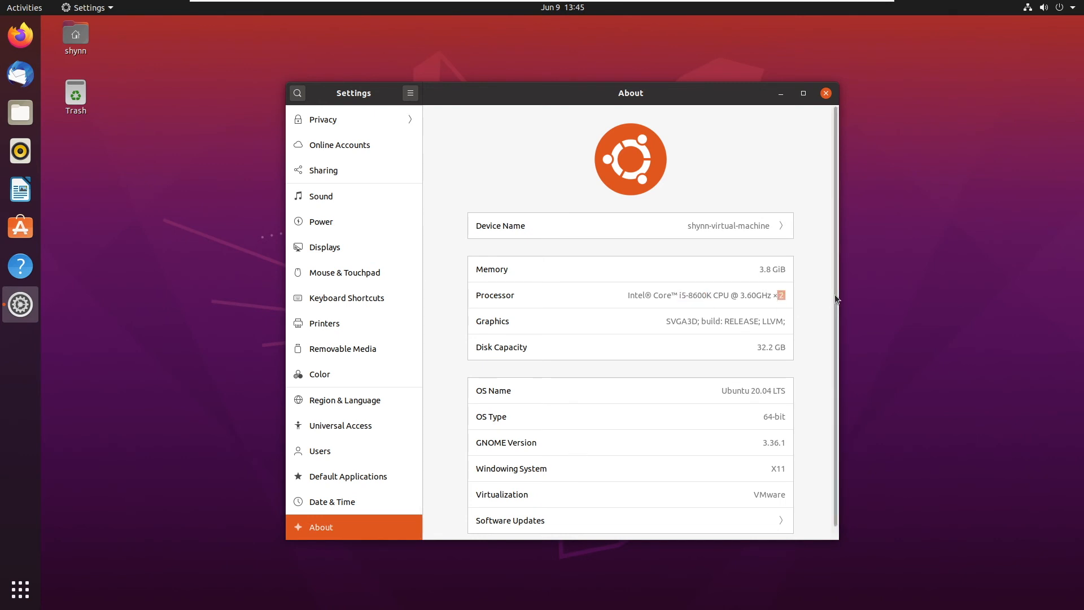
# Select the 3.8 GiB memory and 32.2 GB disk capacity values.
pyautogui.click(772, 270)
pyautogui.moveTo(759, 270); pyautogui.dragTo(784, 270)
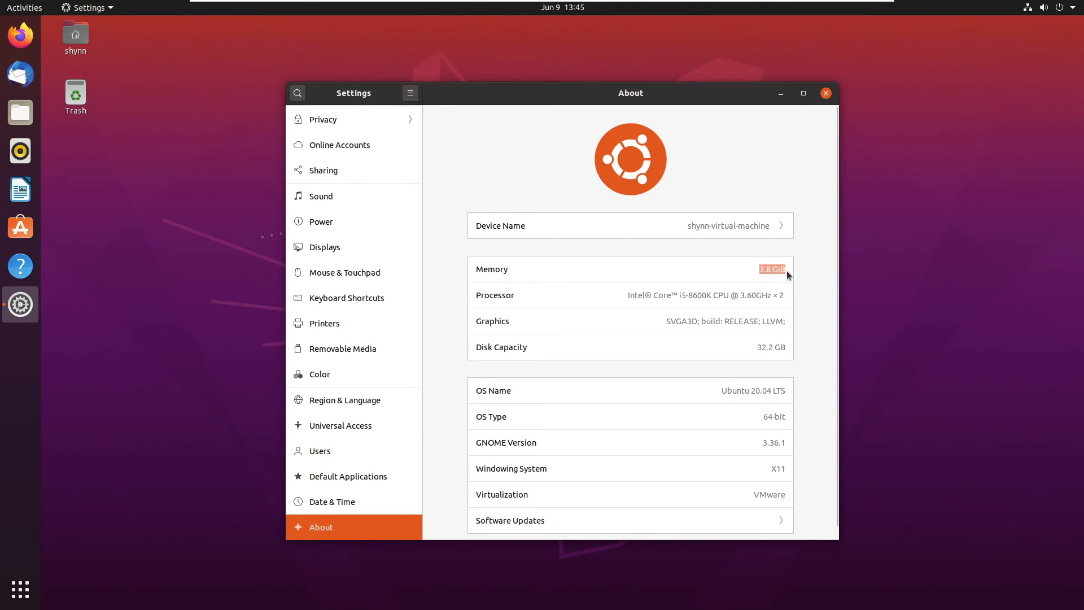
pyautogui.scroll(-1, 767, 282)
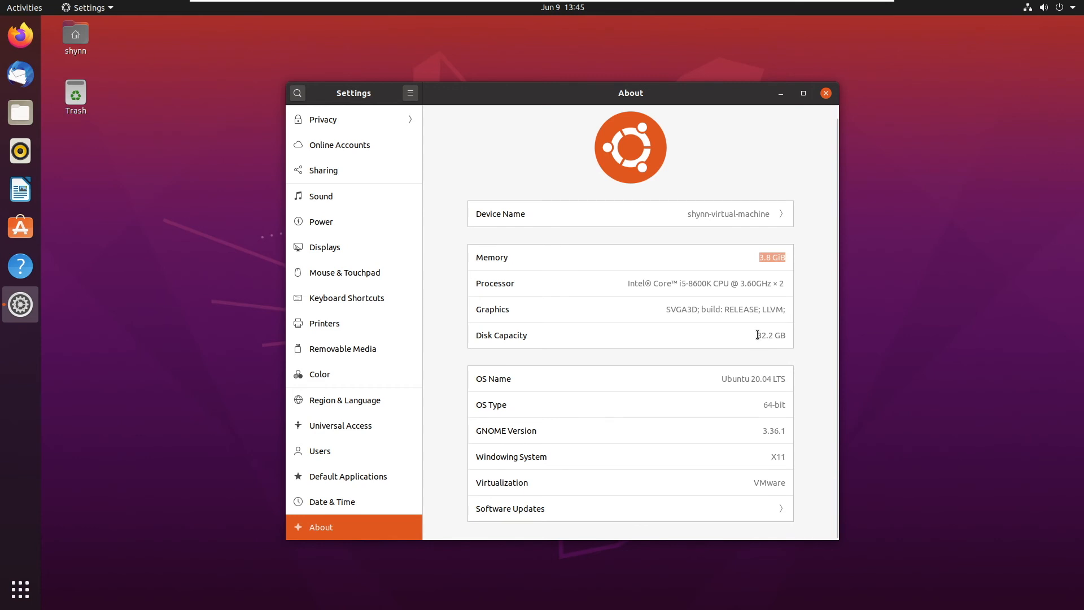
pyautogui.moveTo(755, 335); pyautogui.dragTo(786, 333)
# Review the Software & Updates sources, then close it and the Settings window.
pyautogui.click(751, 506)
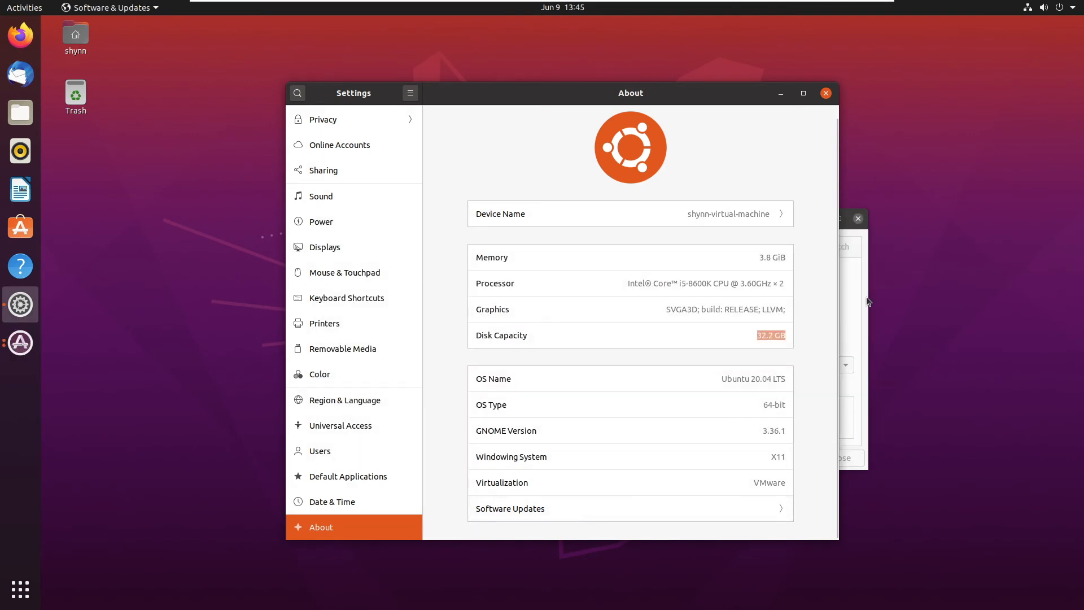
pyautogui.click(867, 301)
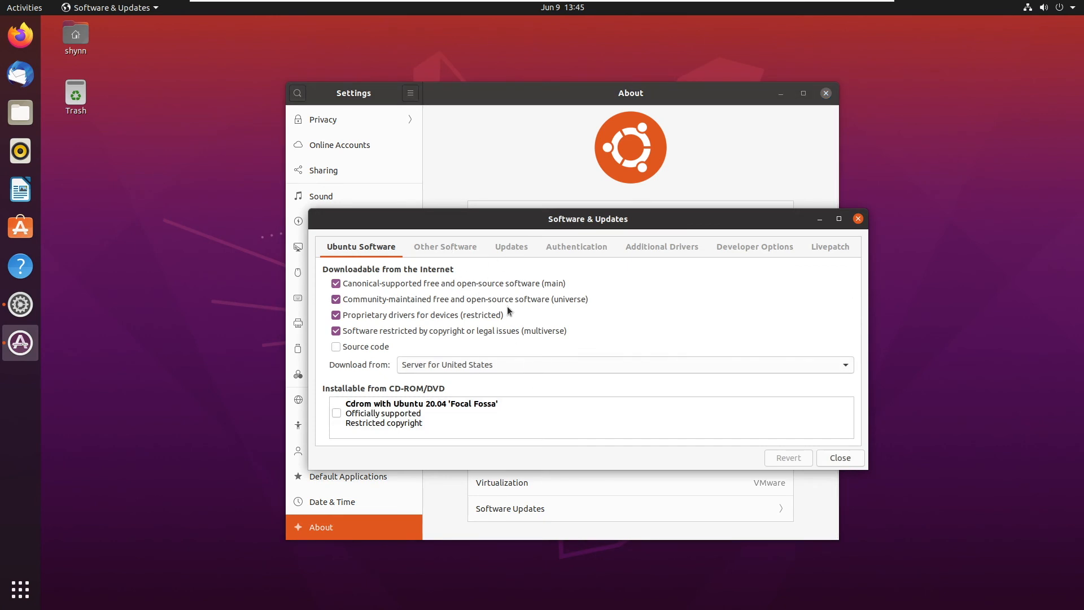
pyautogui.click(851, 464)
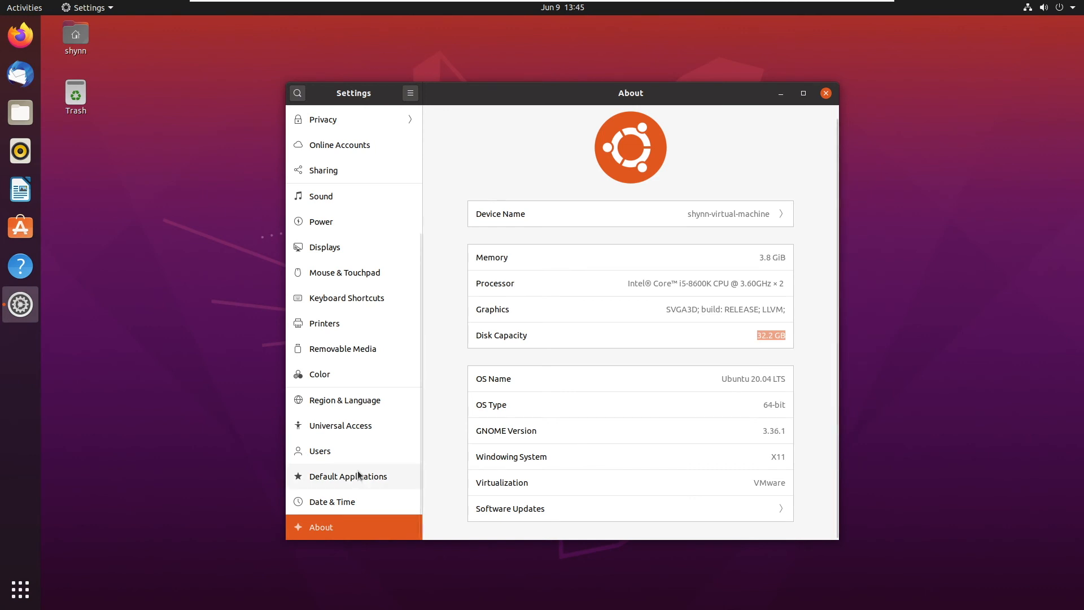
pyautogui.scroll(5, 361, 475)
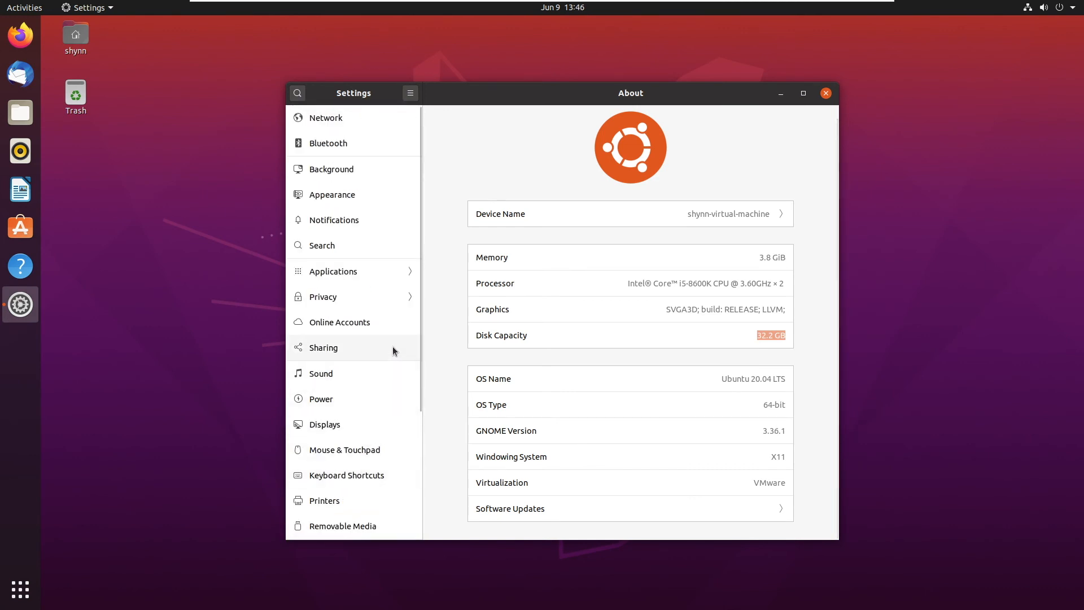
pyautogui.click(825, 93)
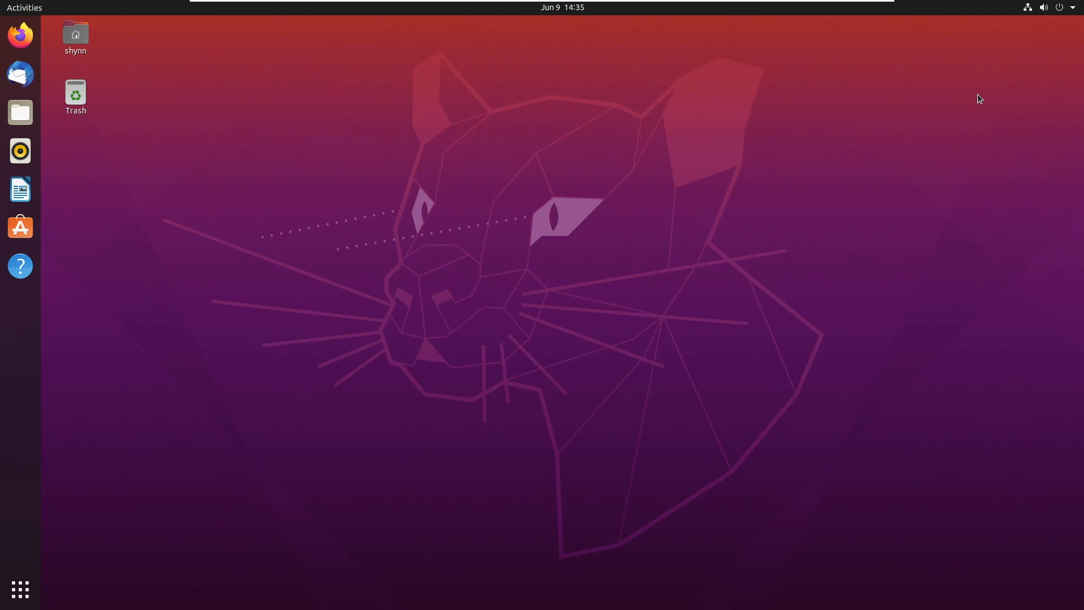
pyautogui.hotkey('ctrl', 'alt', 't')
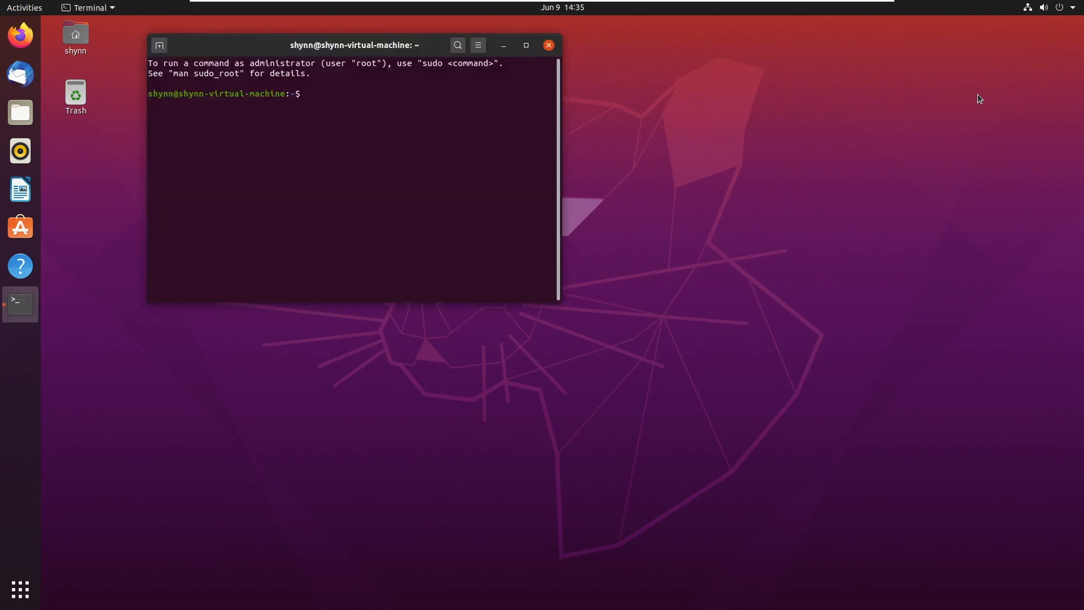
pyautogui.write('ls')
pyautogui.press('Return')
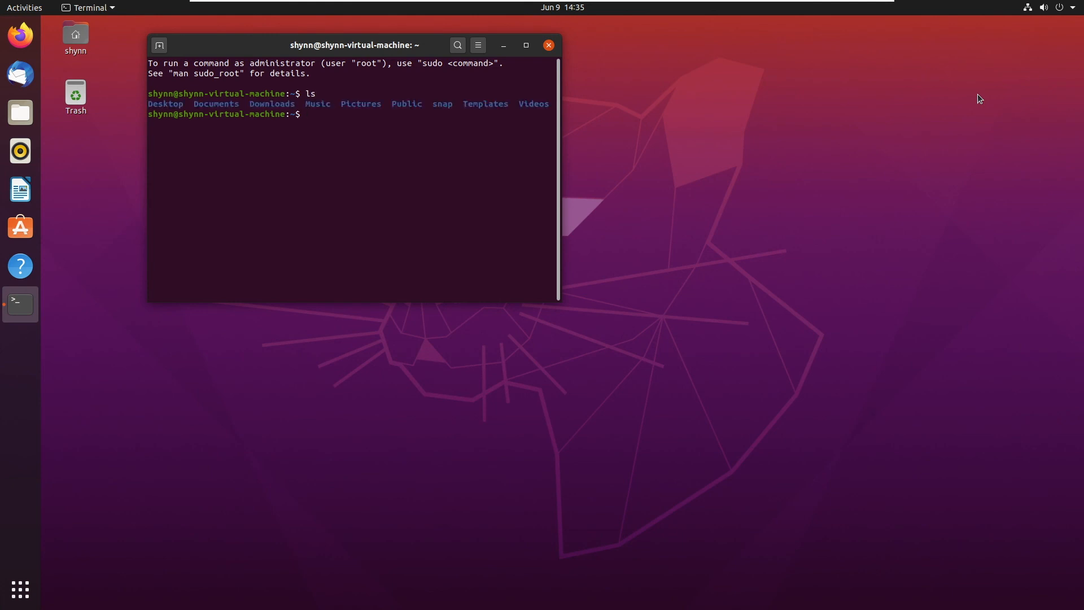
pyautogui.moveTo(559, 140); pyautogui.dragTo(708, 140)
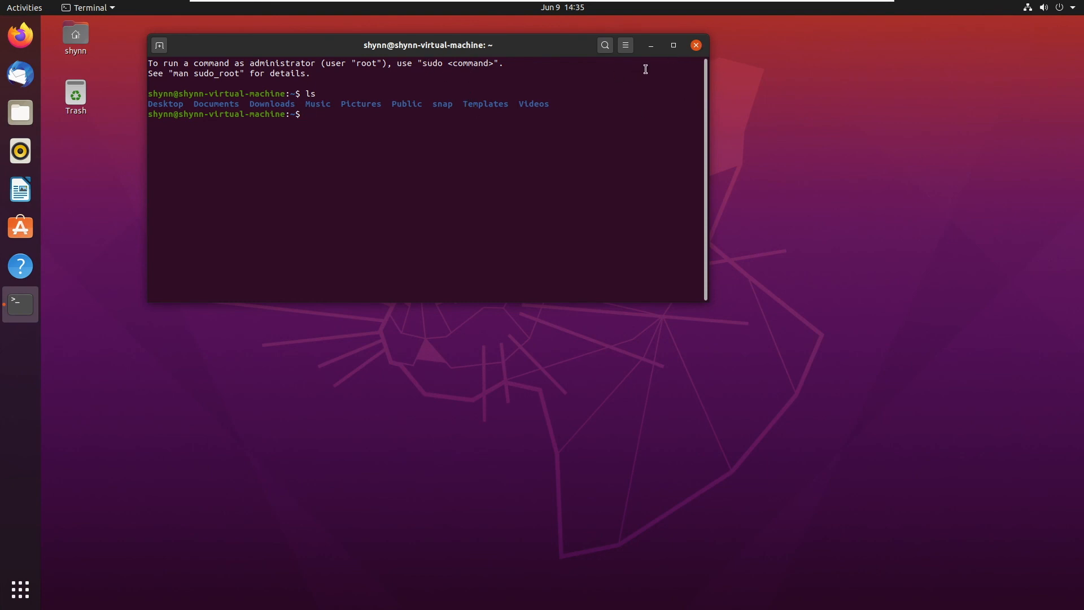
pyautogui.click(697, 48)
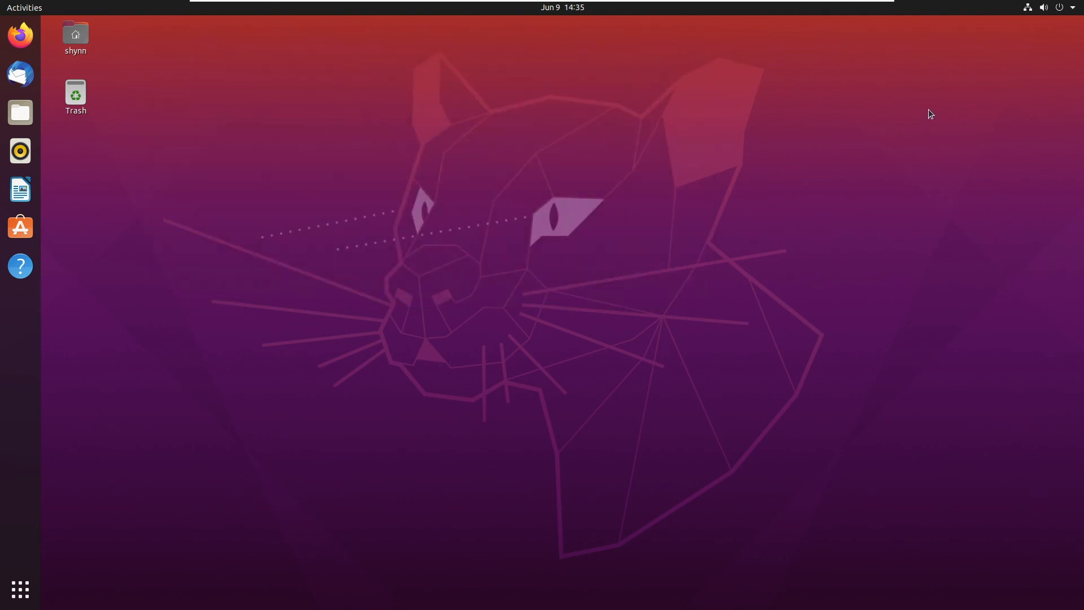
pyautogui.moveTo(922, 4)
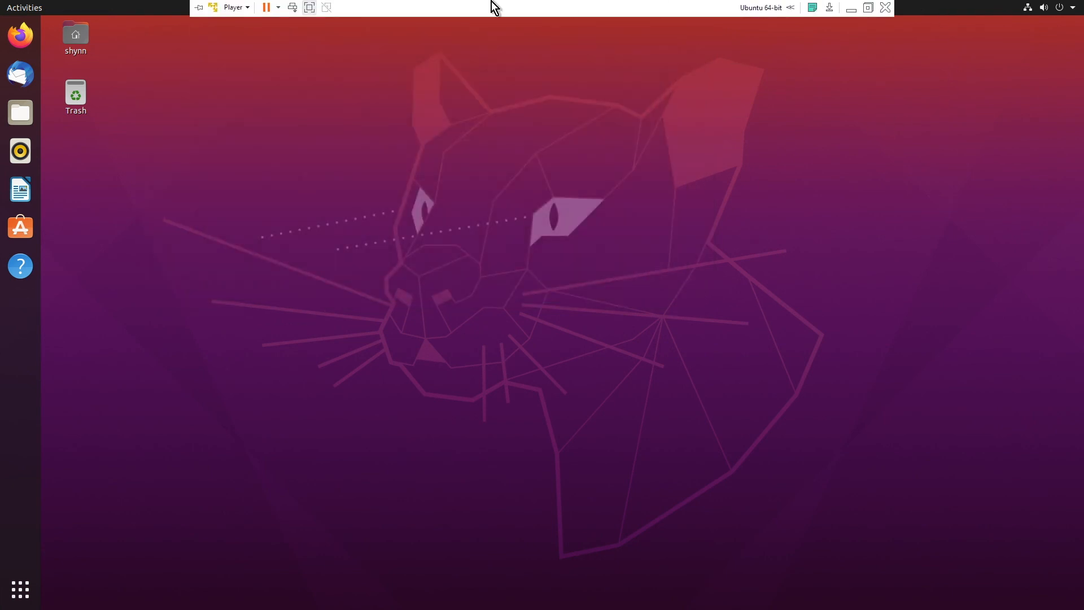
pyautogui.click(199, 7)
pyautogui.click(198, 7)
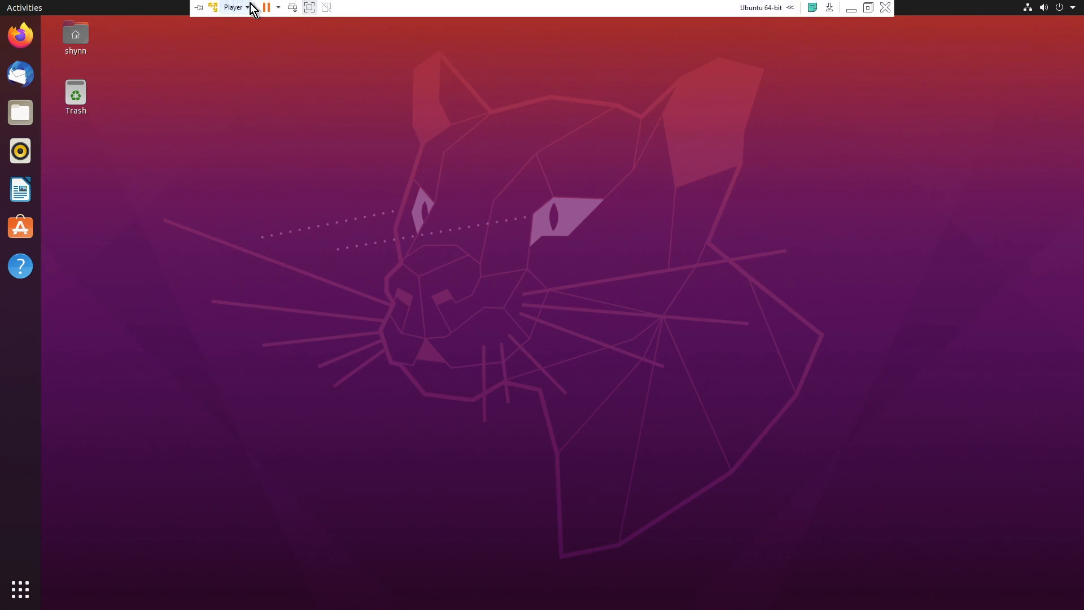
pyautogui.click(248, 8)
pyautogui.moveTo(254, 38)
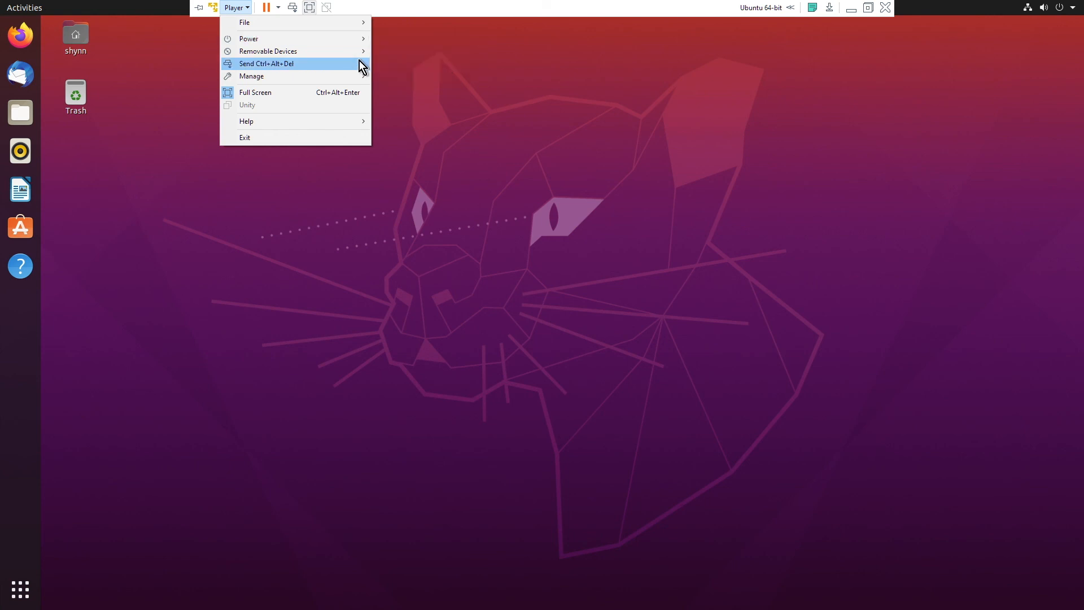
pyautogui.moveTo(355, 77)
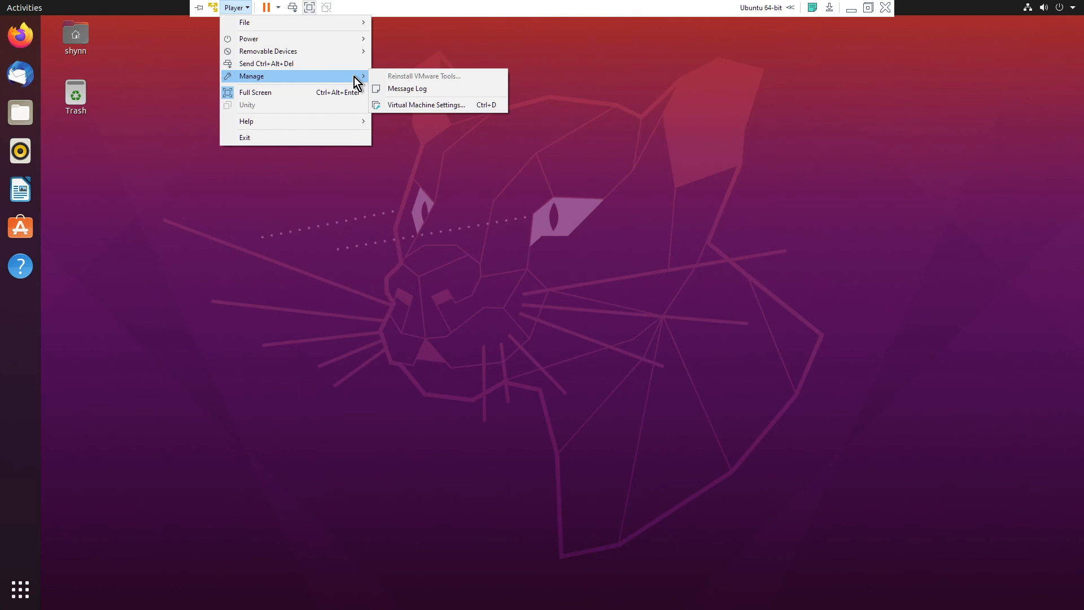
pyautogui.click(401, 105)
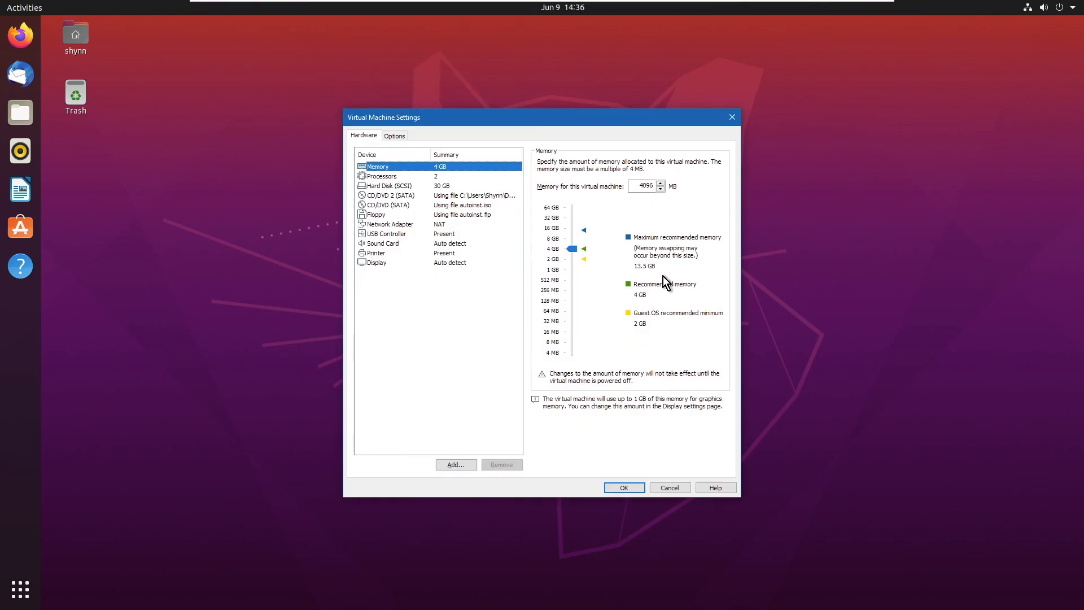
pyautogui.click(733, 121)
pyautogui.moveTo(208, 7)
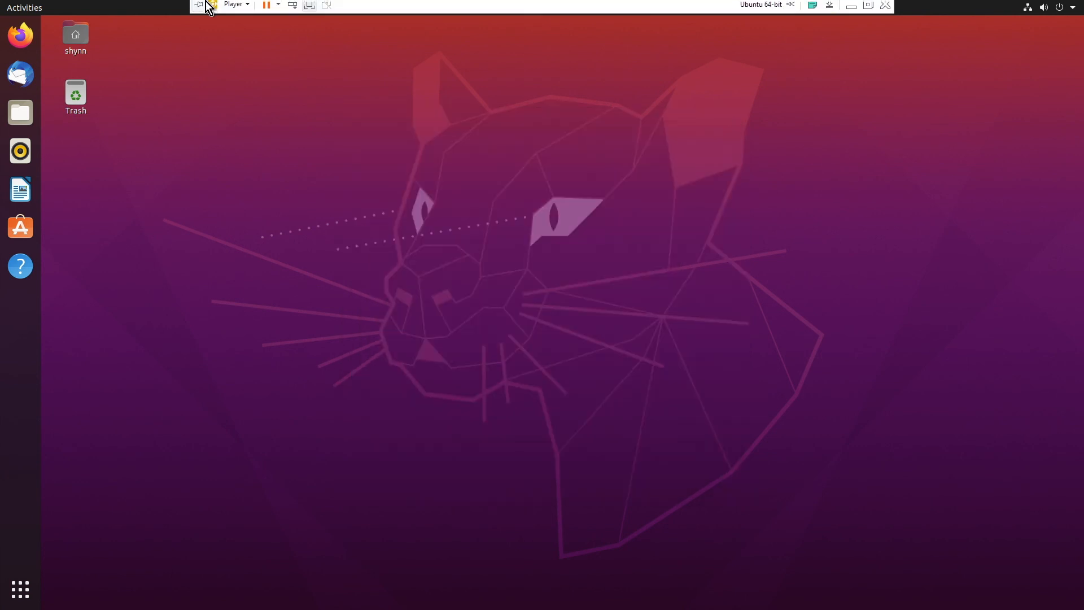
# Send Ctrl+Alt+Del to the guest, then cancel the security and log-out prompts.
pyautogui.click(248, 7)
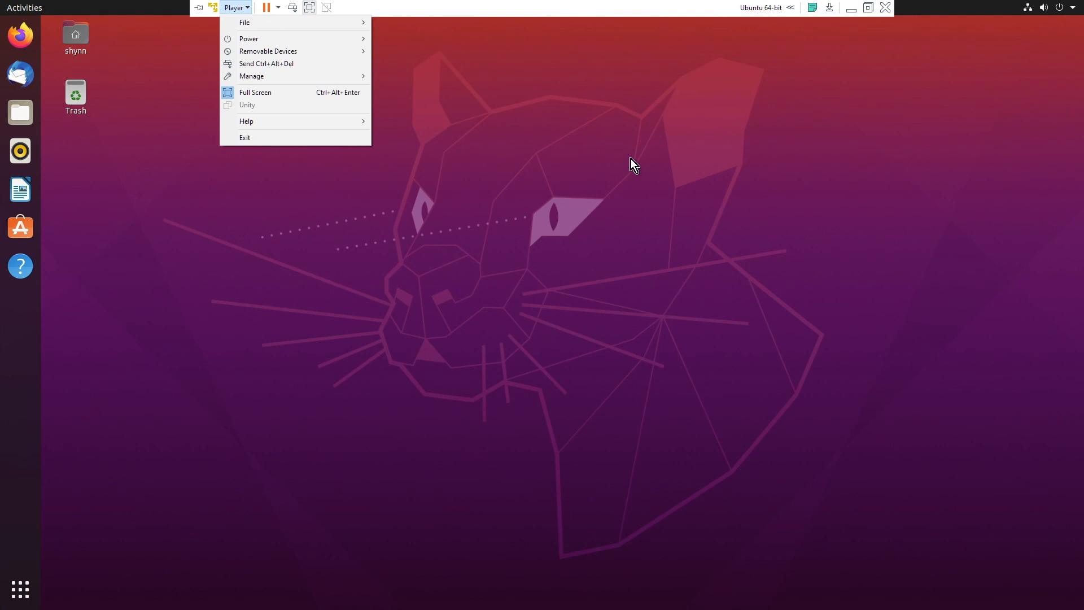
pyautogui.moveTo(320, 34)
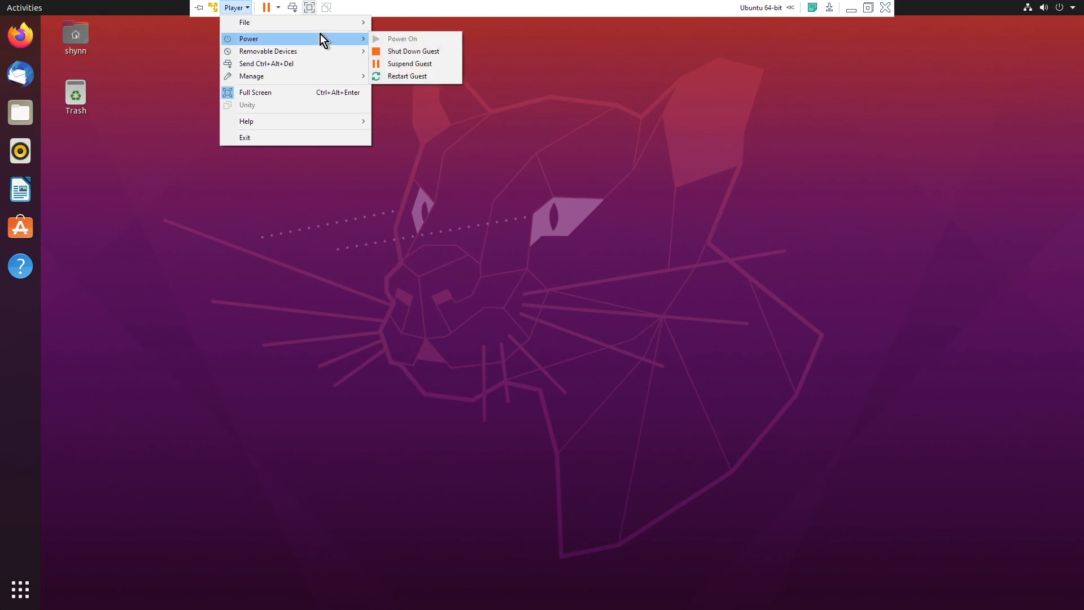
pyautogui.click(601, 101)
pyautogui.hotkey('ctrl', 'alt', 'Delete')
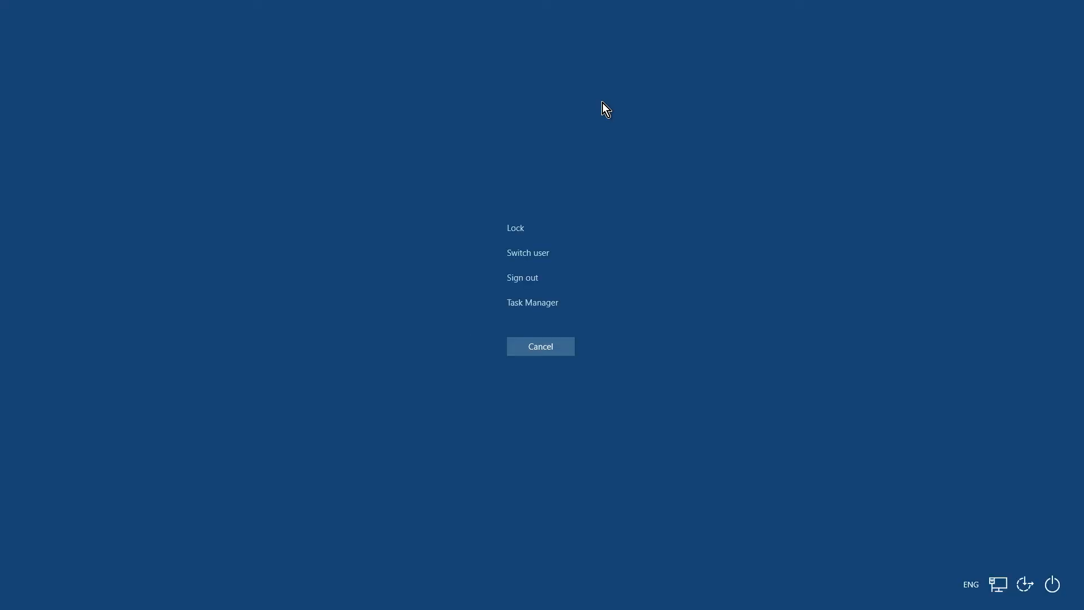
pyautogui.click(529, 345)
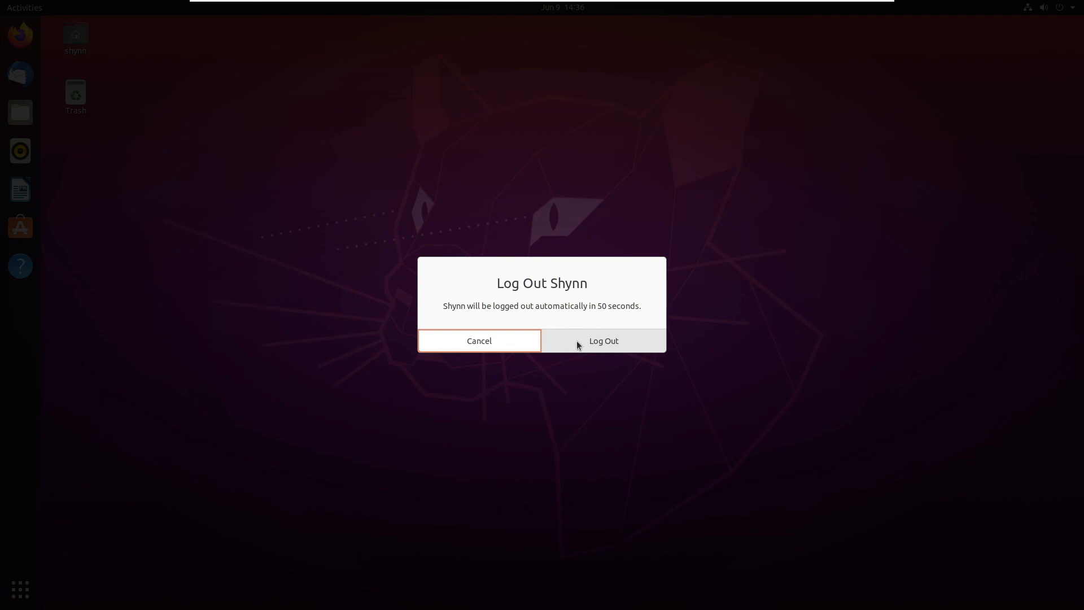
pyautogui.click(506, 357)
# Log out via the Ubuntu system menu's Power Off / Log Out > Log Out and confirm.
pyautogui.click(1065, 11)
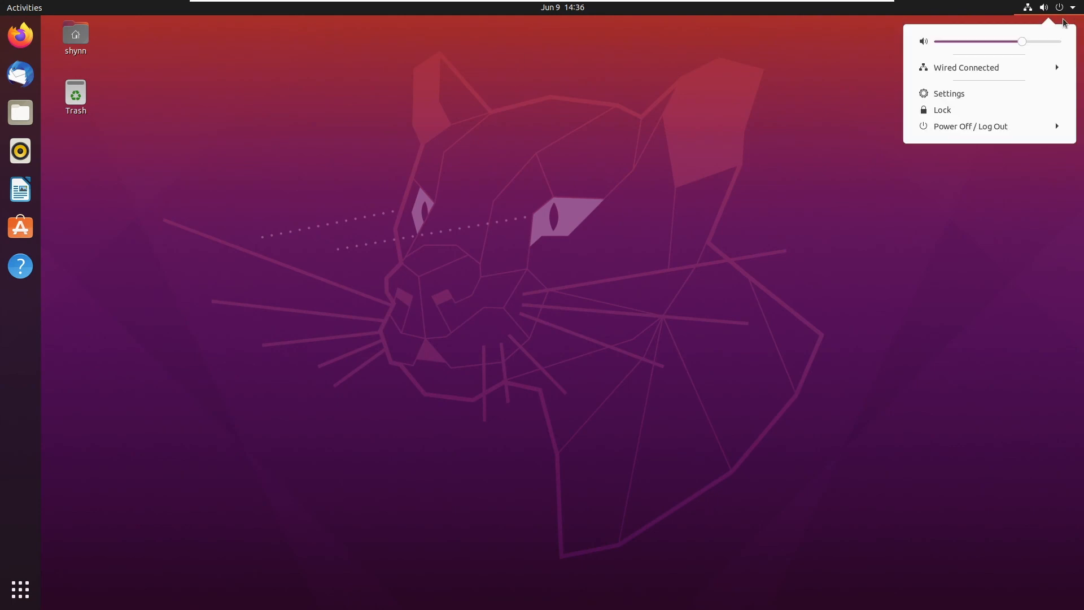
pyautogui.click(995, 127)
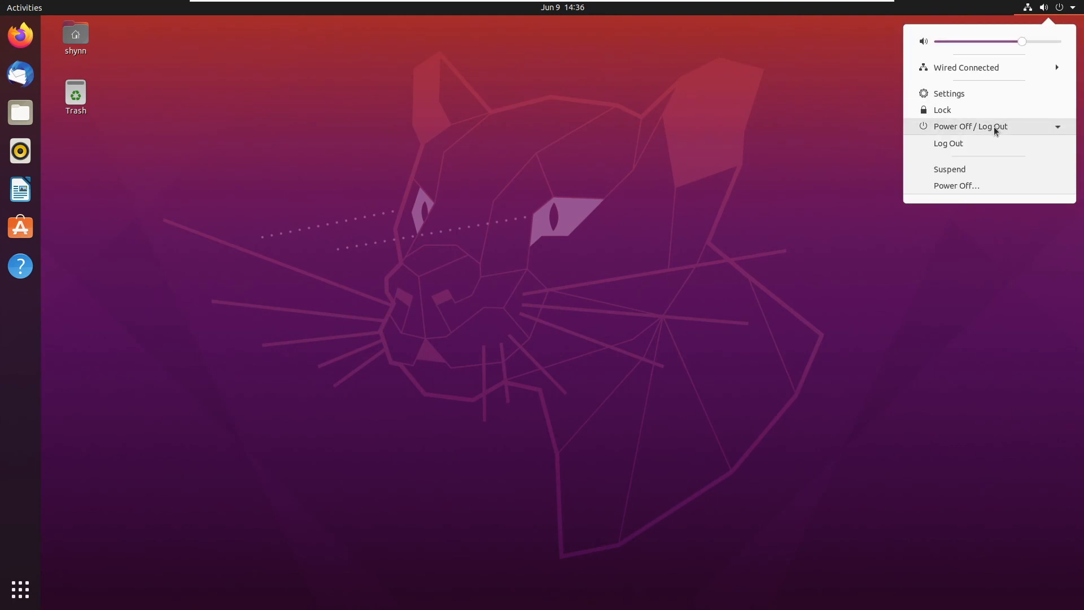
pyautogui.click(987, 150)
pyautogui.click(567, 346)
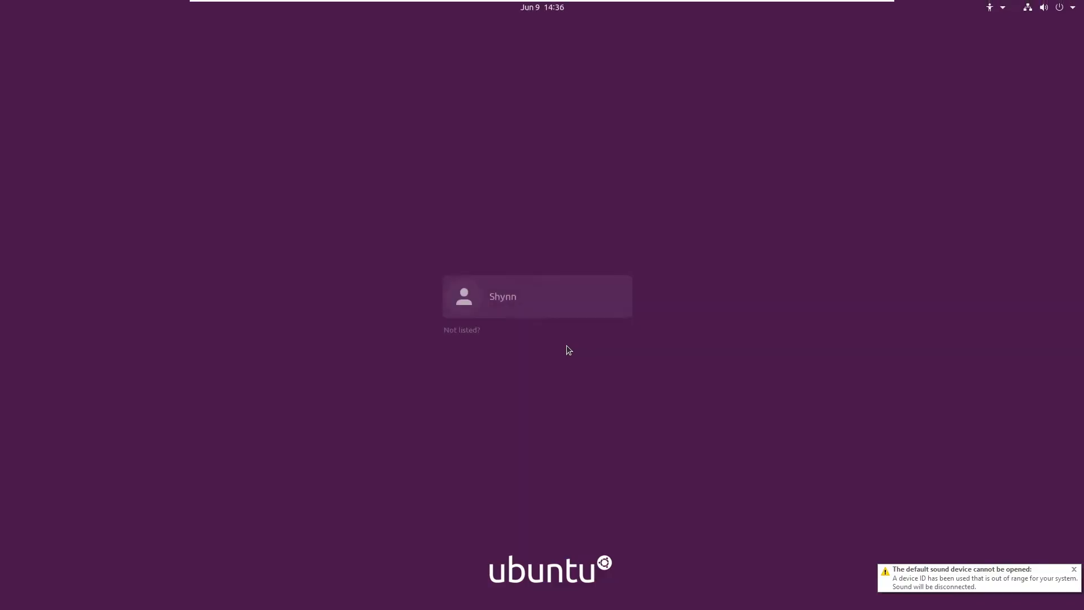
pyautogui.moveTo(534, 3)
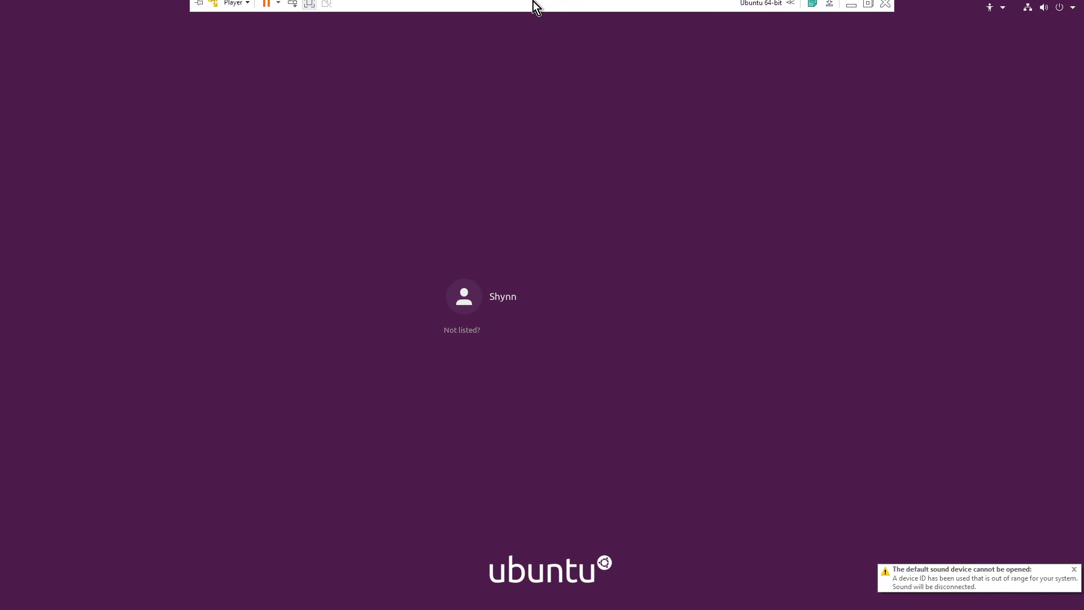
# Close the Ubuntu VM from the toolbar, choosing Power Off instead of Suspend.
pyautogui.click(884, 8)
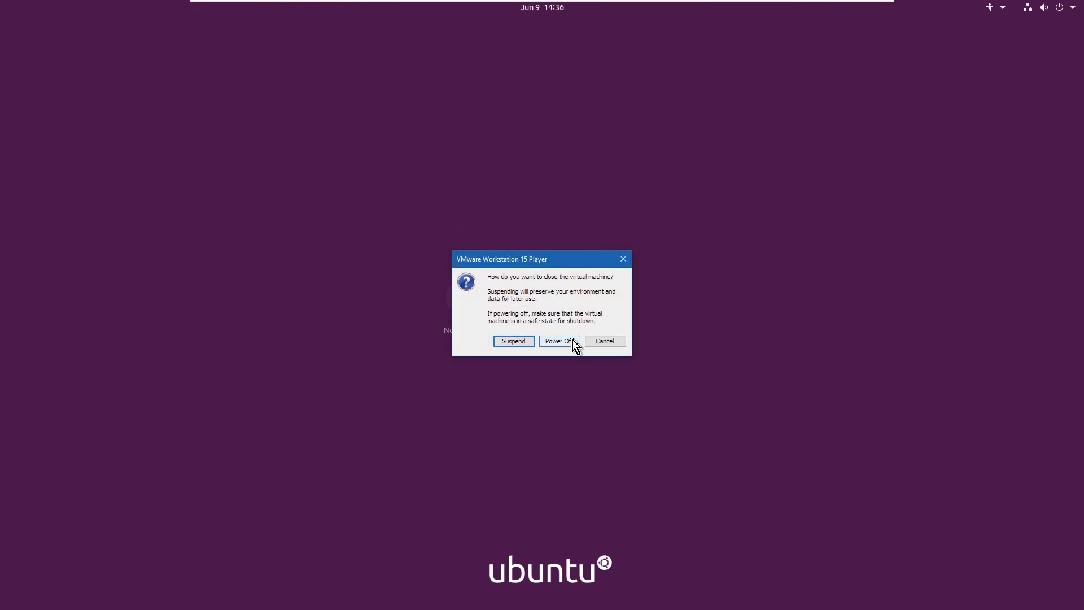
pyautogui.click(517, 337)
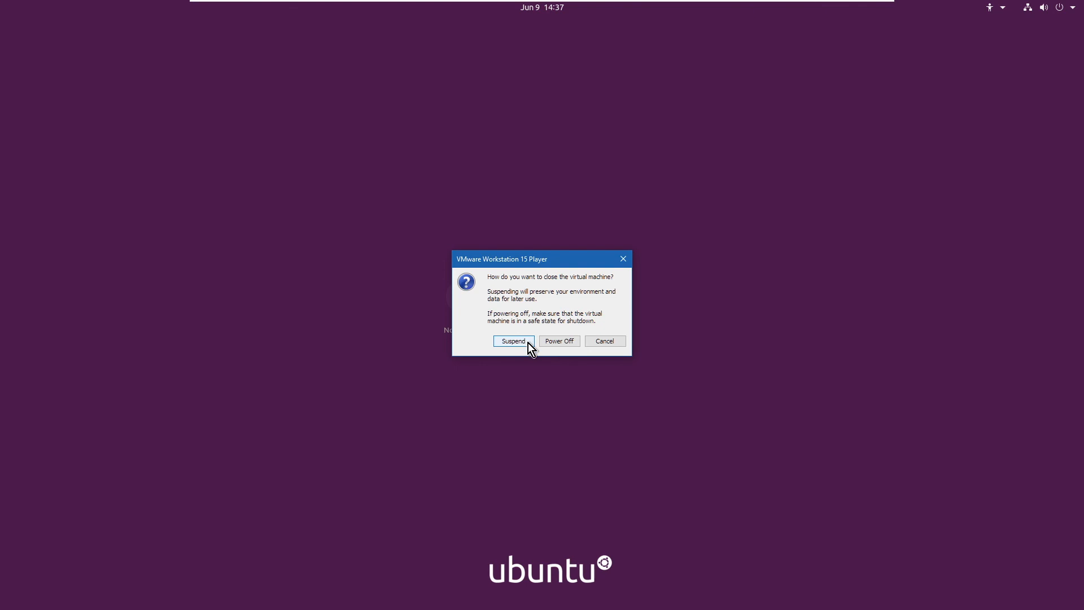
pyautogui.click(554, 341)
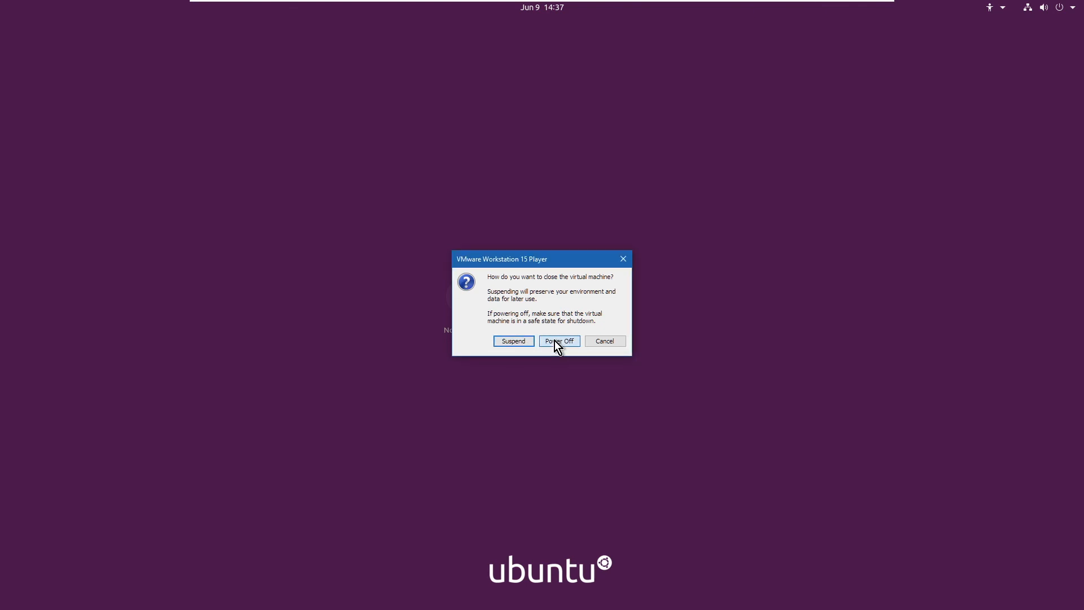